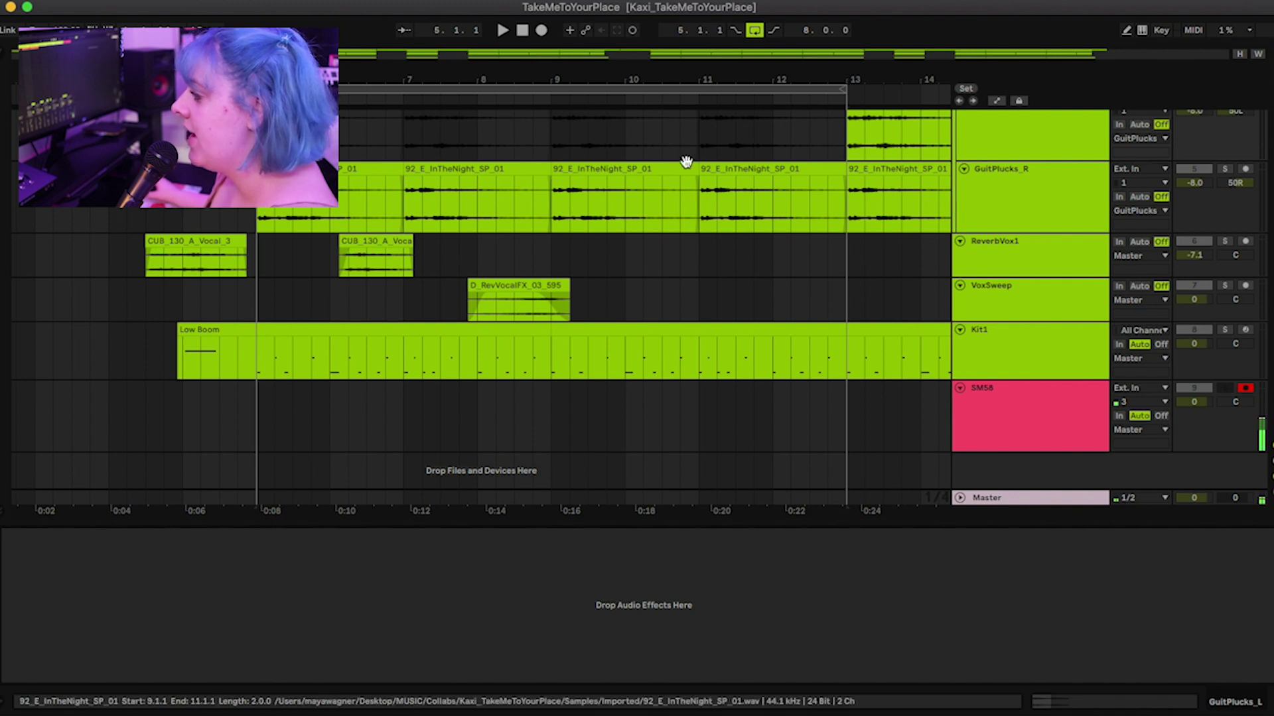
Step: Record three looped vocal takes on the SM58 track across the bar 5 to 13 loop, and stop the recording
left_click(1022, 394)
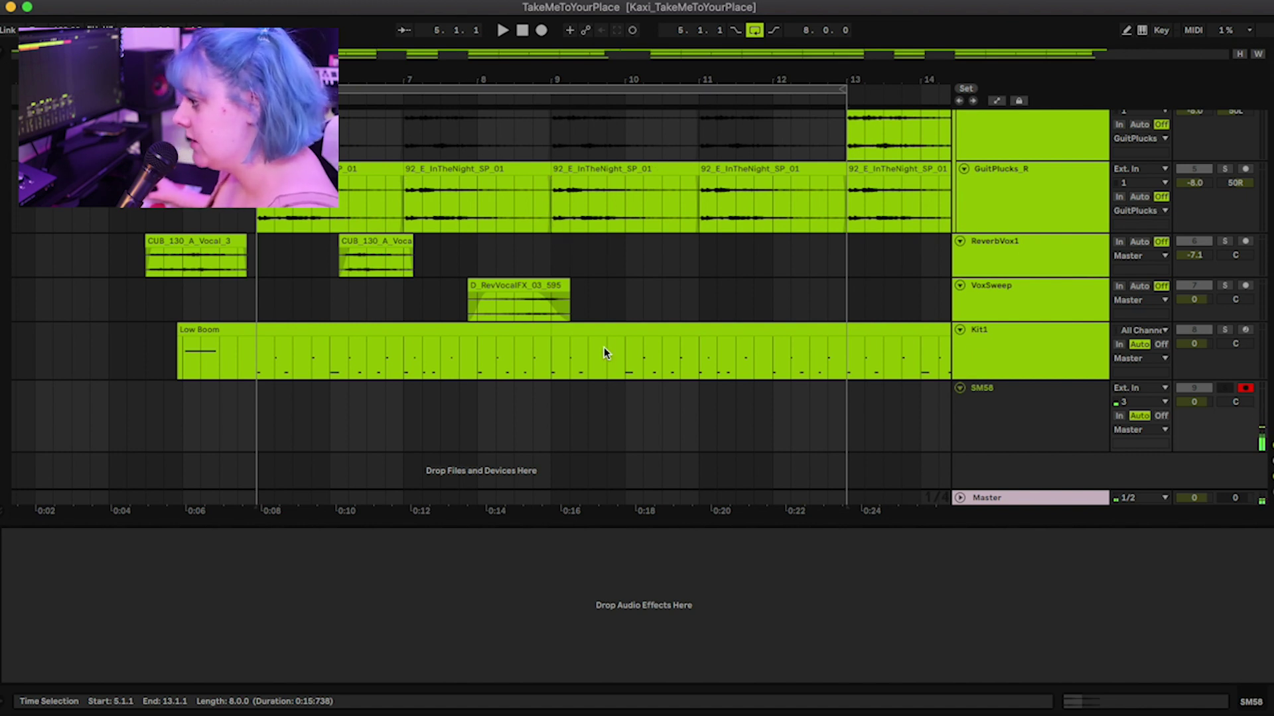
key("minus")
key("minus")
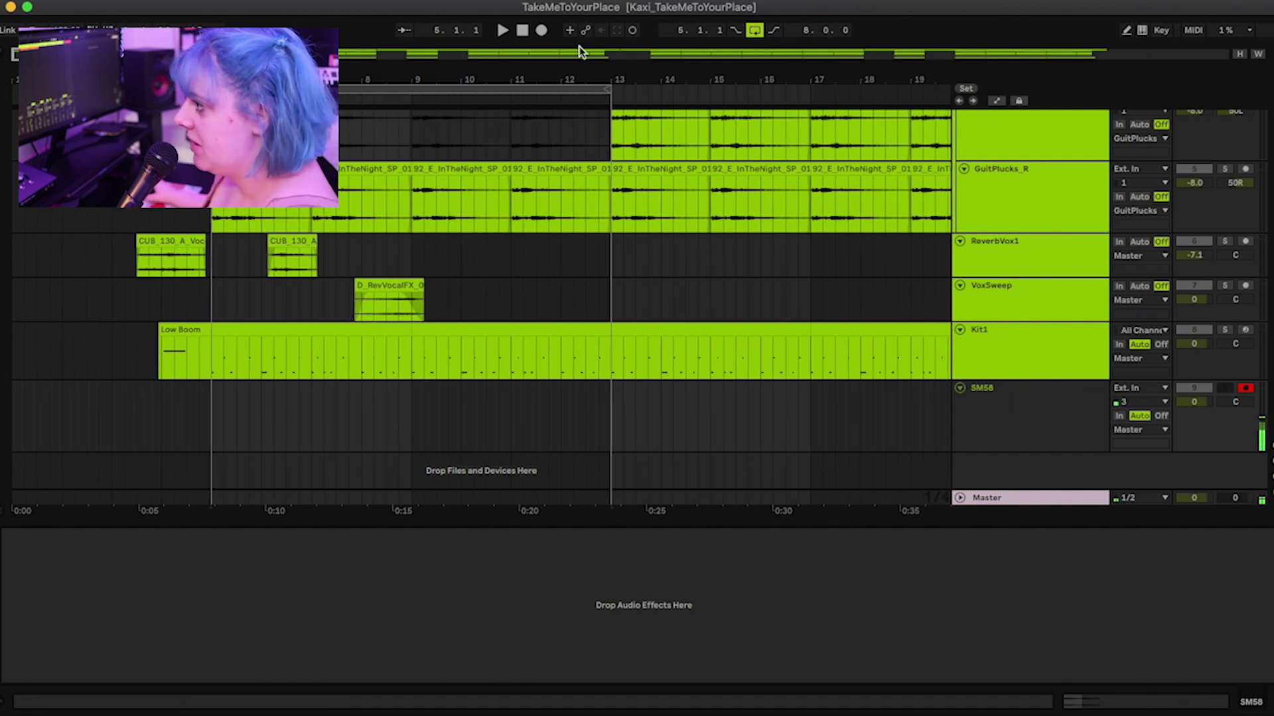
left_click(542, 31)
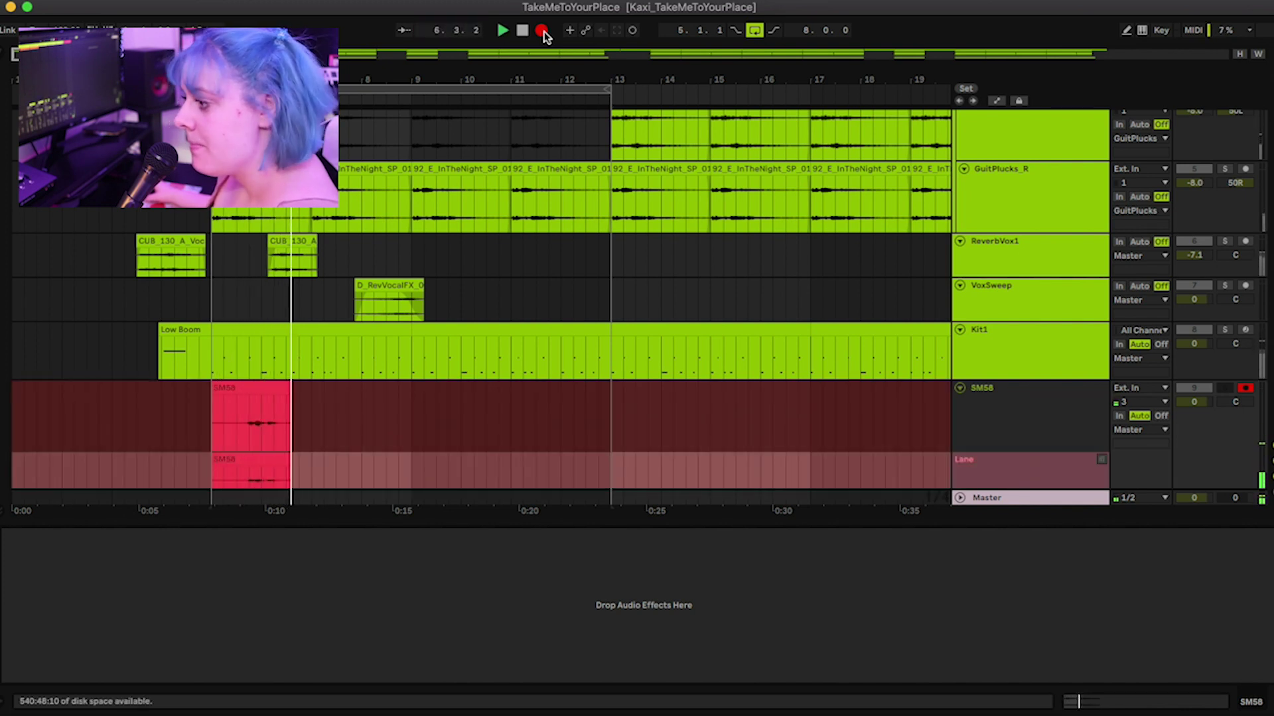
scroll(563, 412, "down", 2)
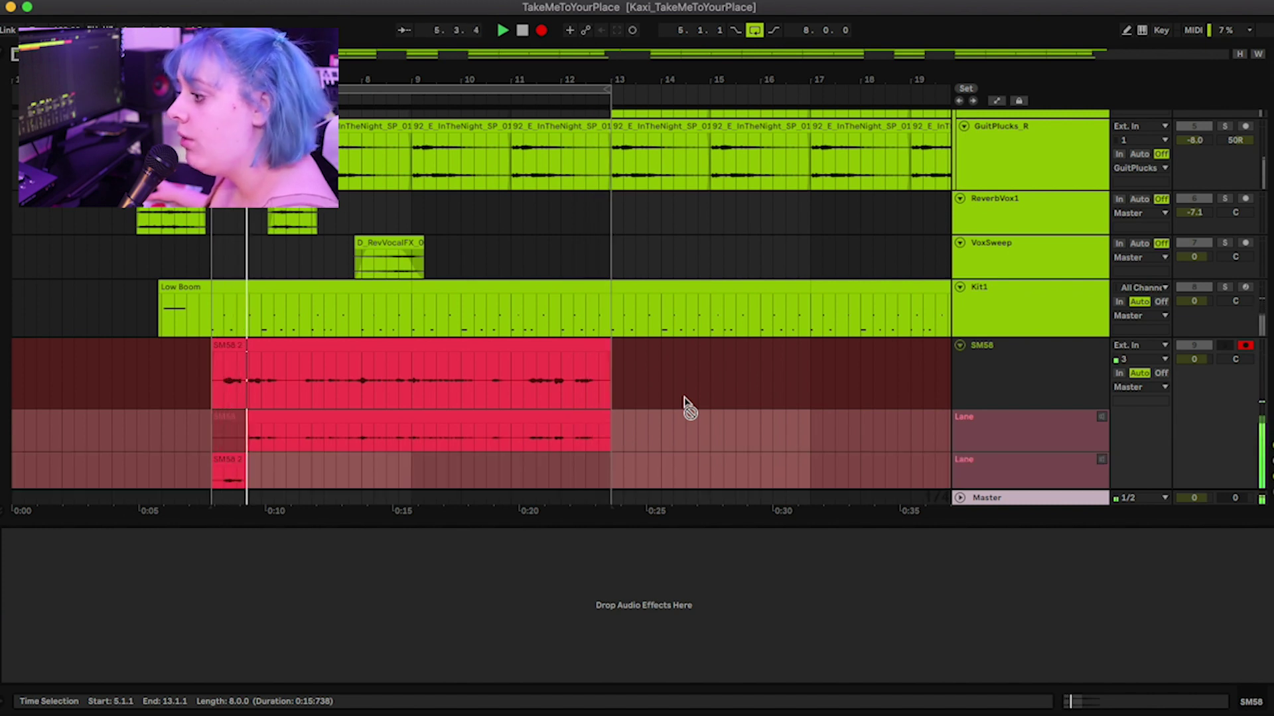
scroll(683, 396, "down", 1)
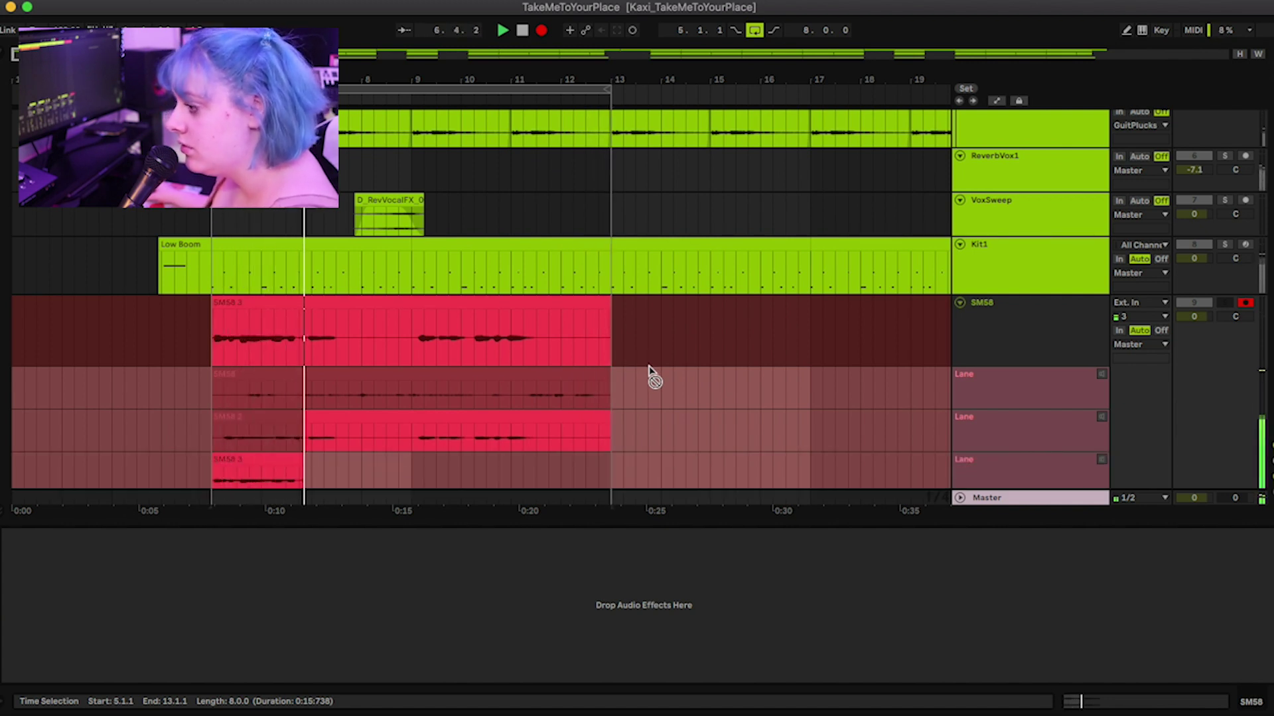
scroll(650, 376, "down", 2)
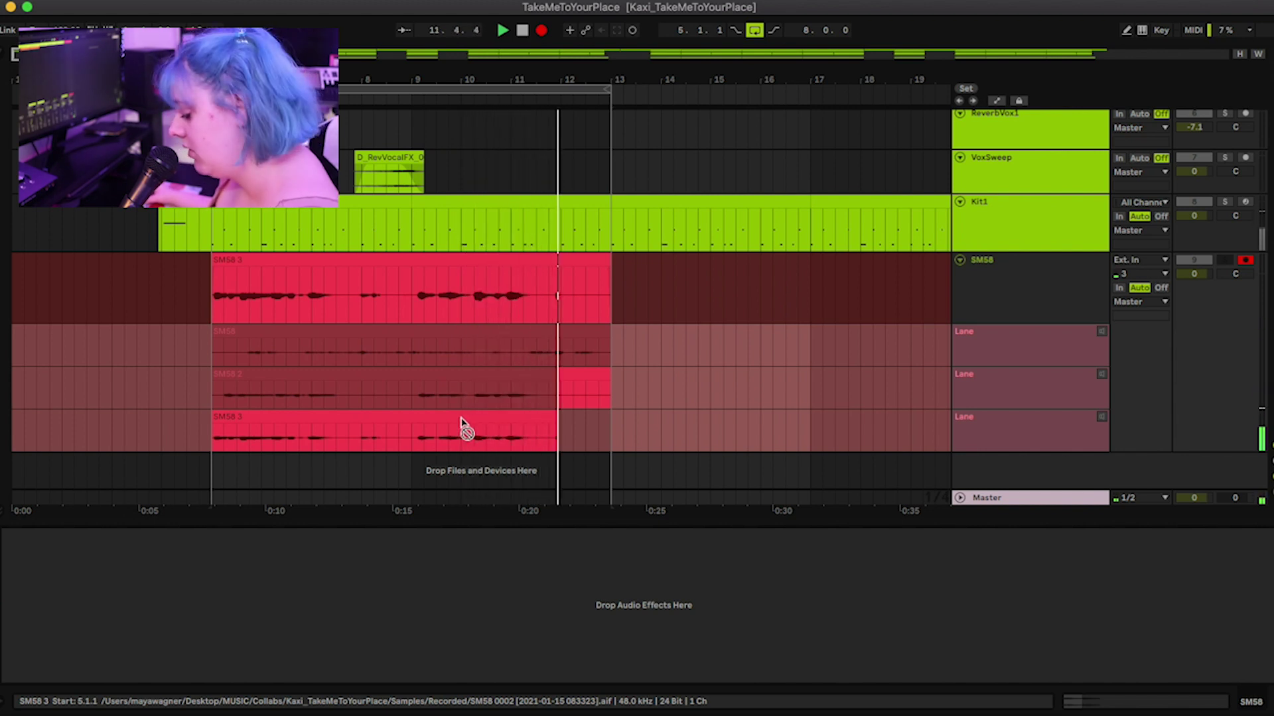
key("space")
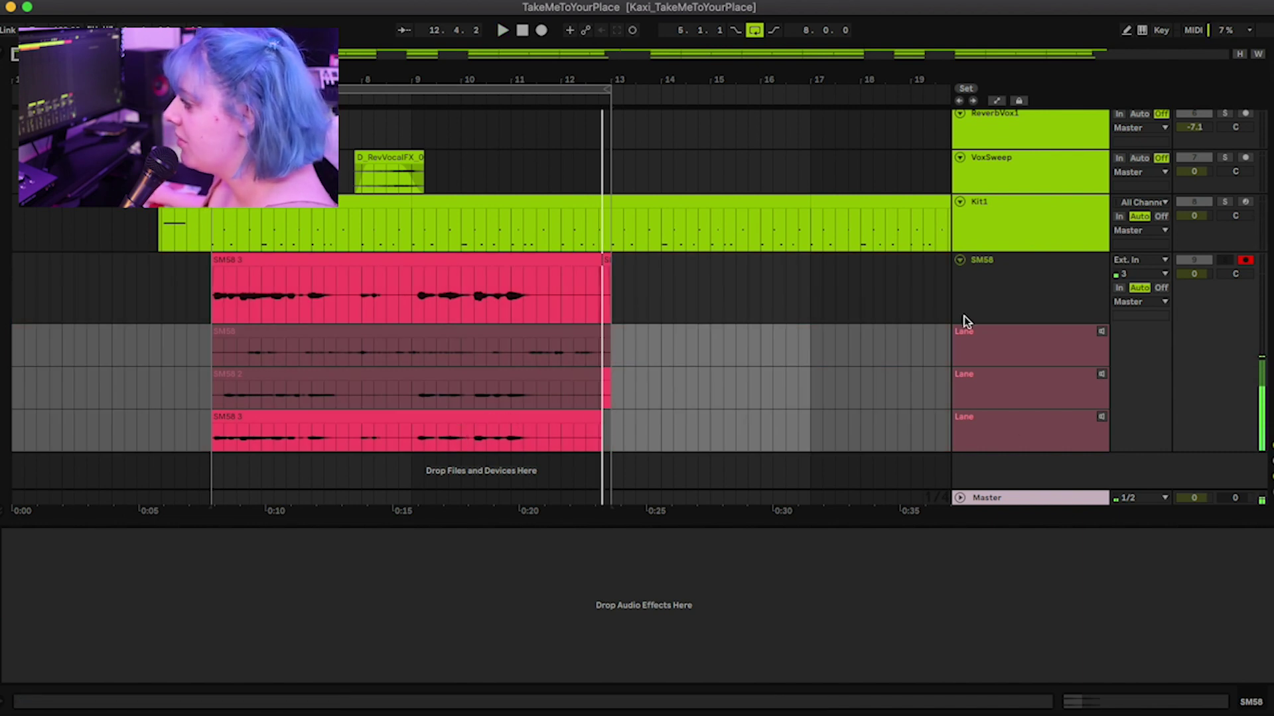
Step: Hide the take lanes of the SM58 track
left_click(965, 337)
right_click(1049, 281)
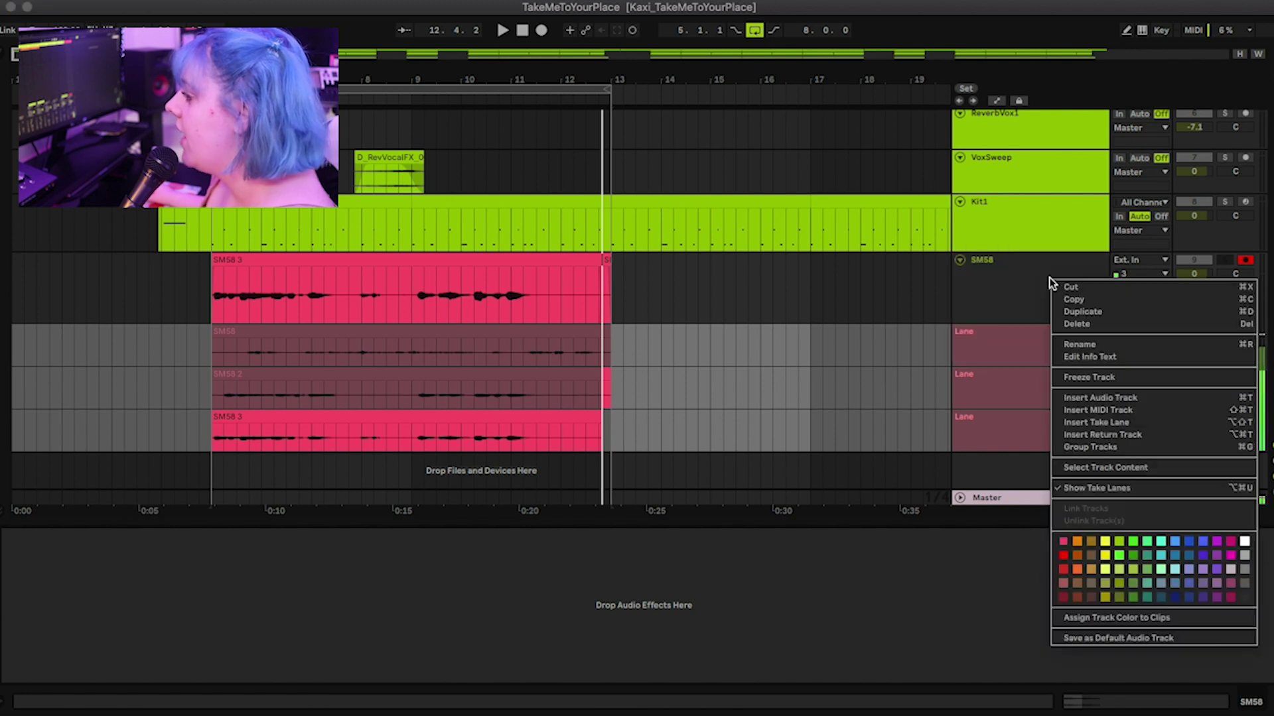
left_click(1095, 493)
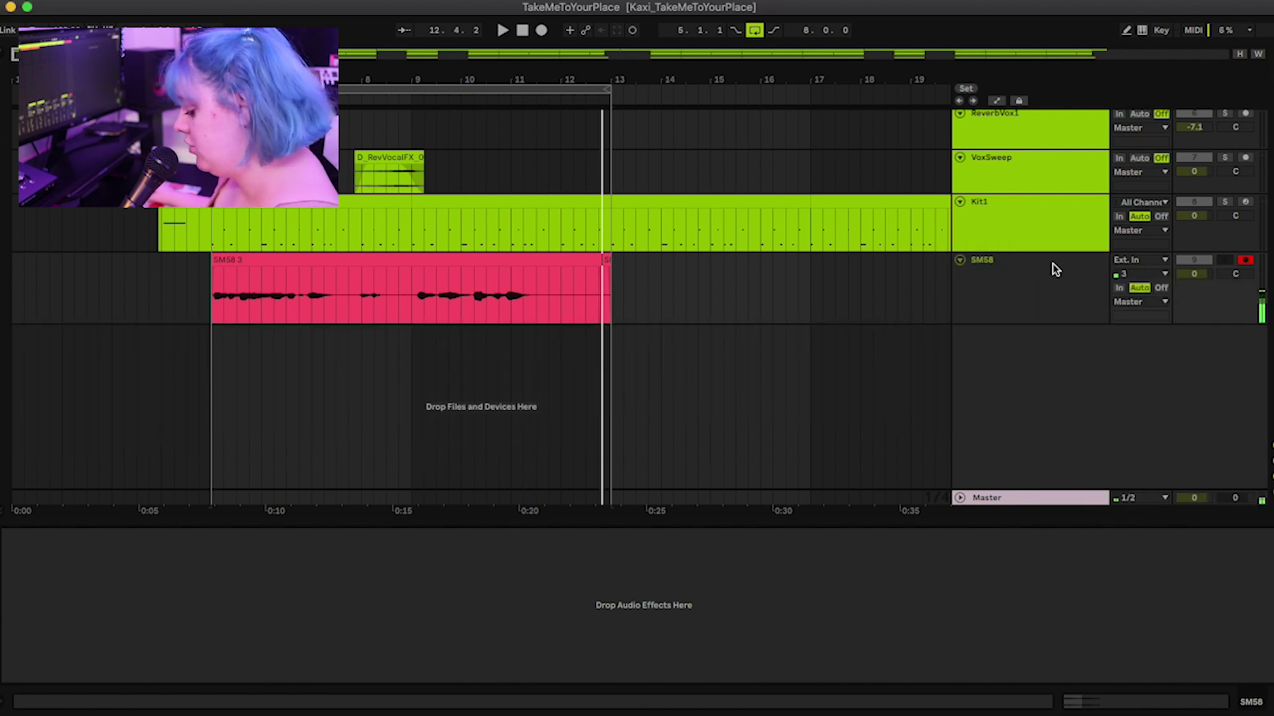
key("super+alt+u")
key("super+alt+u")
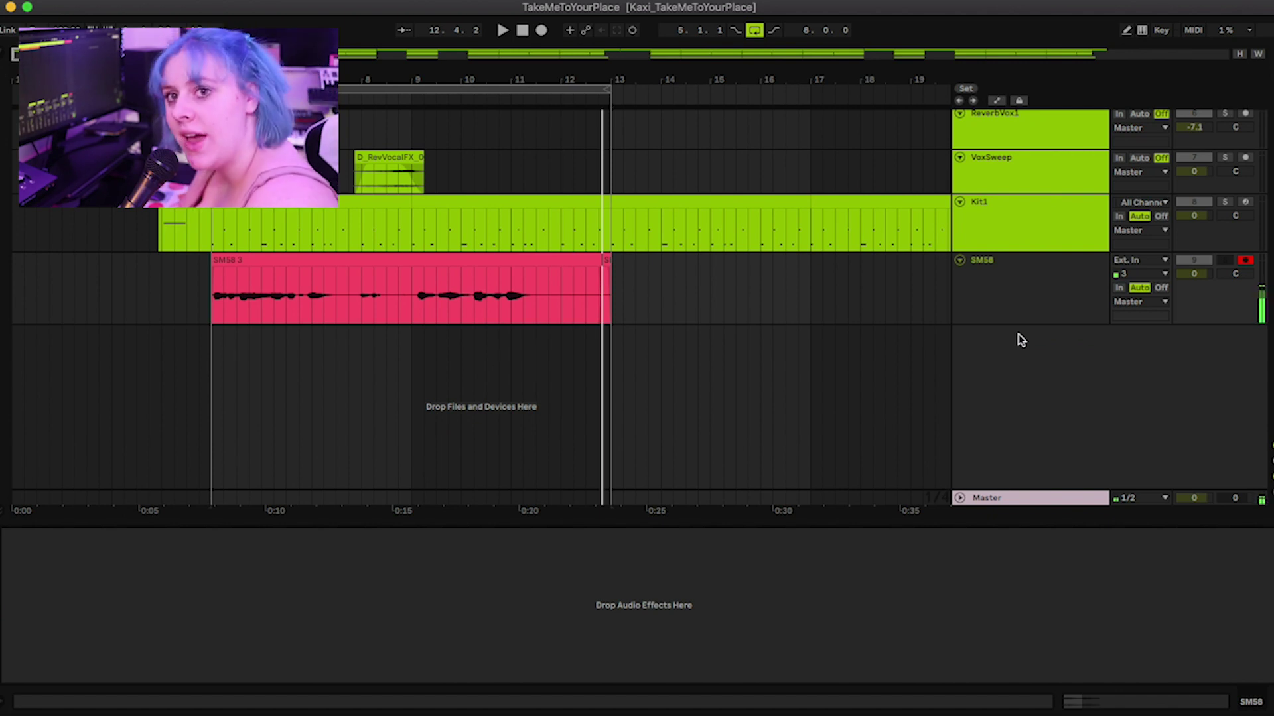
Step: Show the take lanes of the SM58 track again
right_click(998, 296)
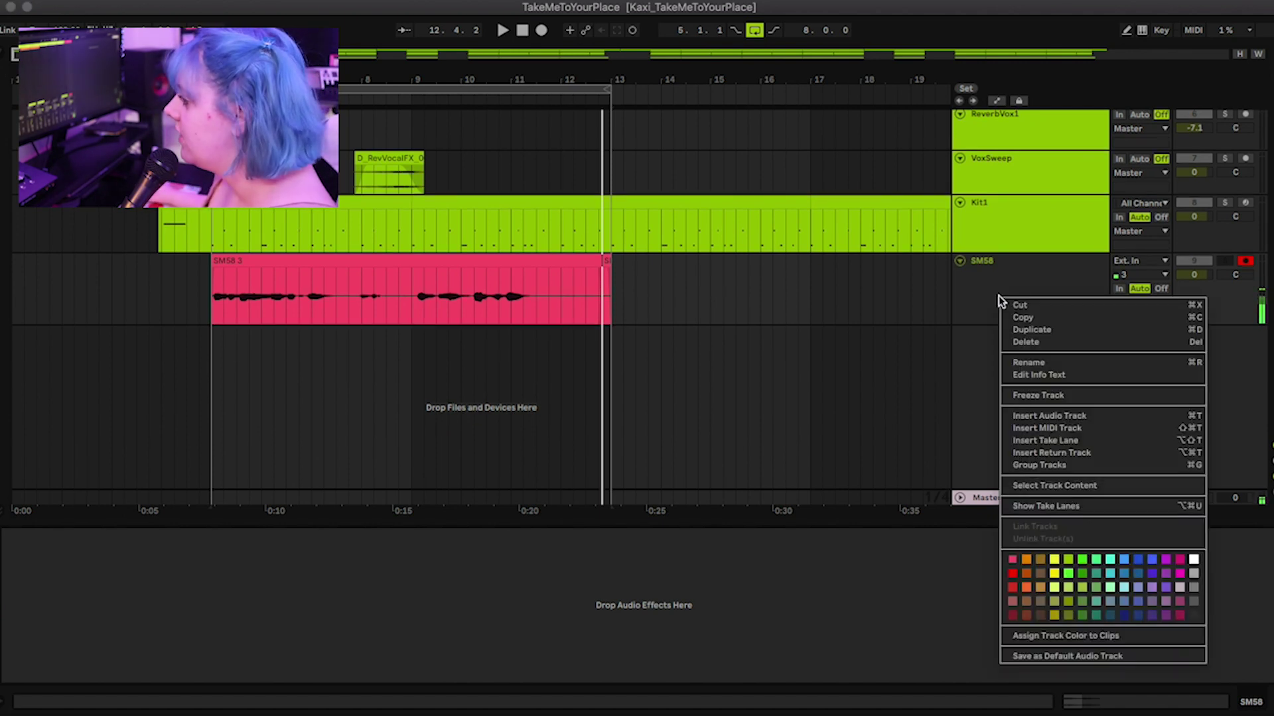
left_click(1074, 510)
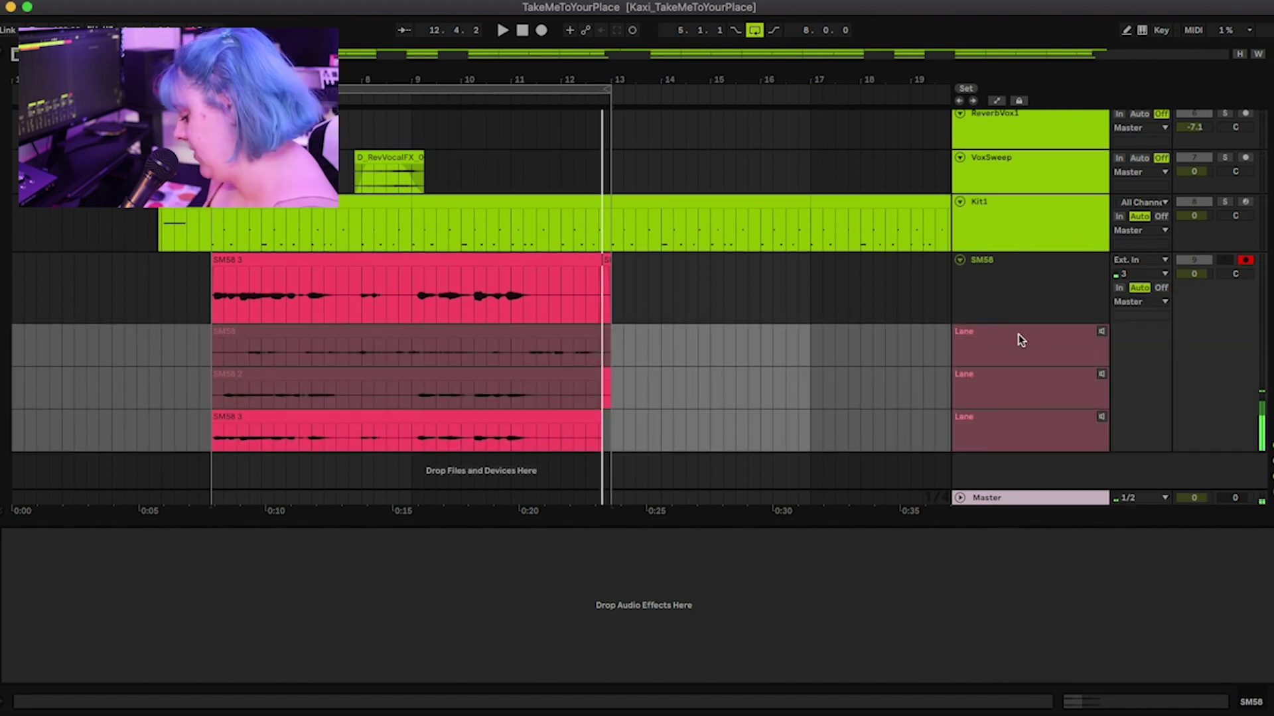
key("super+alt+u")
key("super+alt+u")
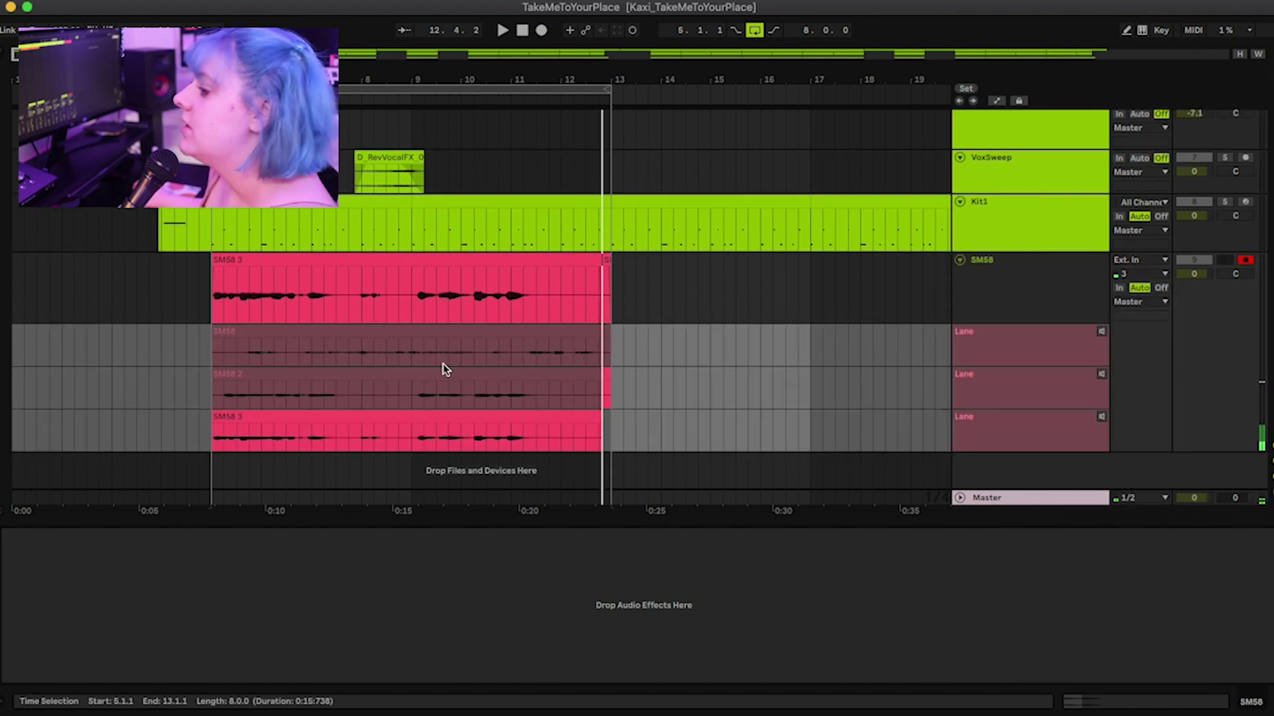
Step: Rename the three SM58 take lanes in order as "Talking one", "Take 1" and "Take 2"
right_click(964, 334)
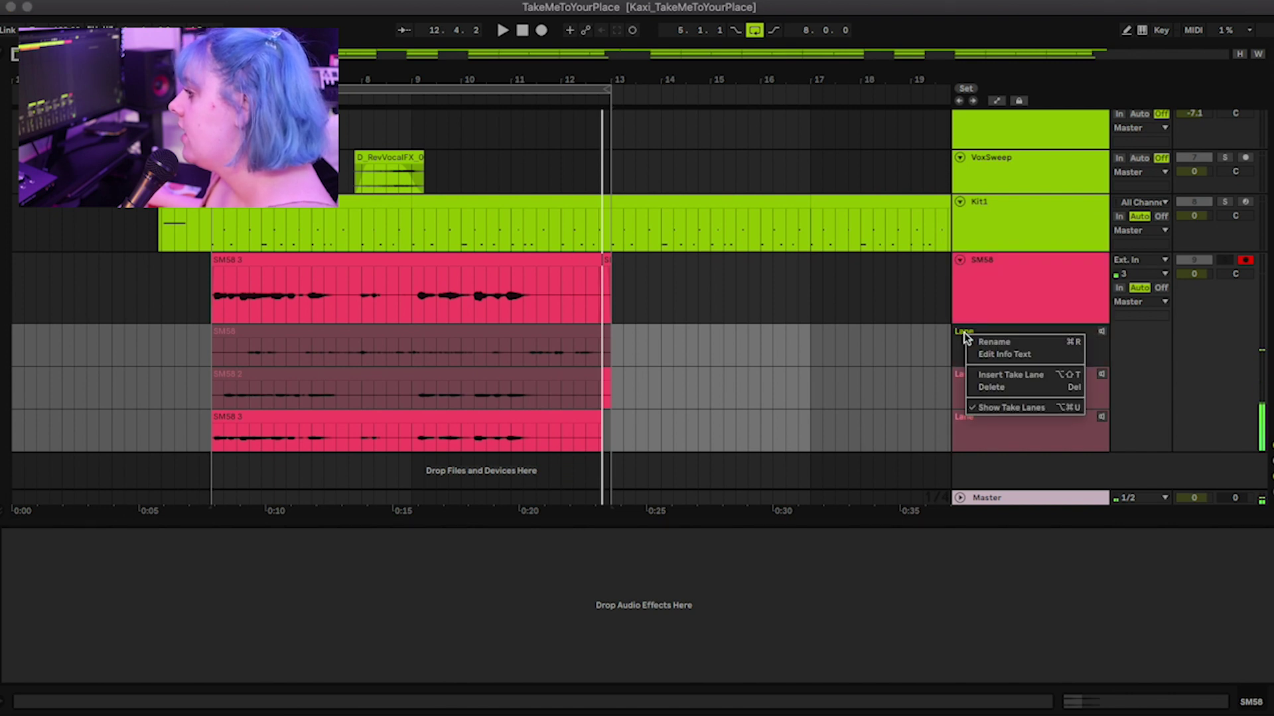
left_click(981, 341)
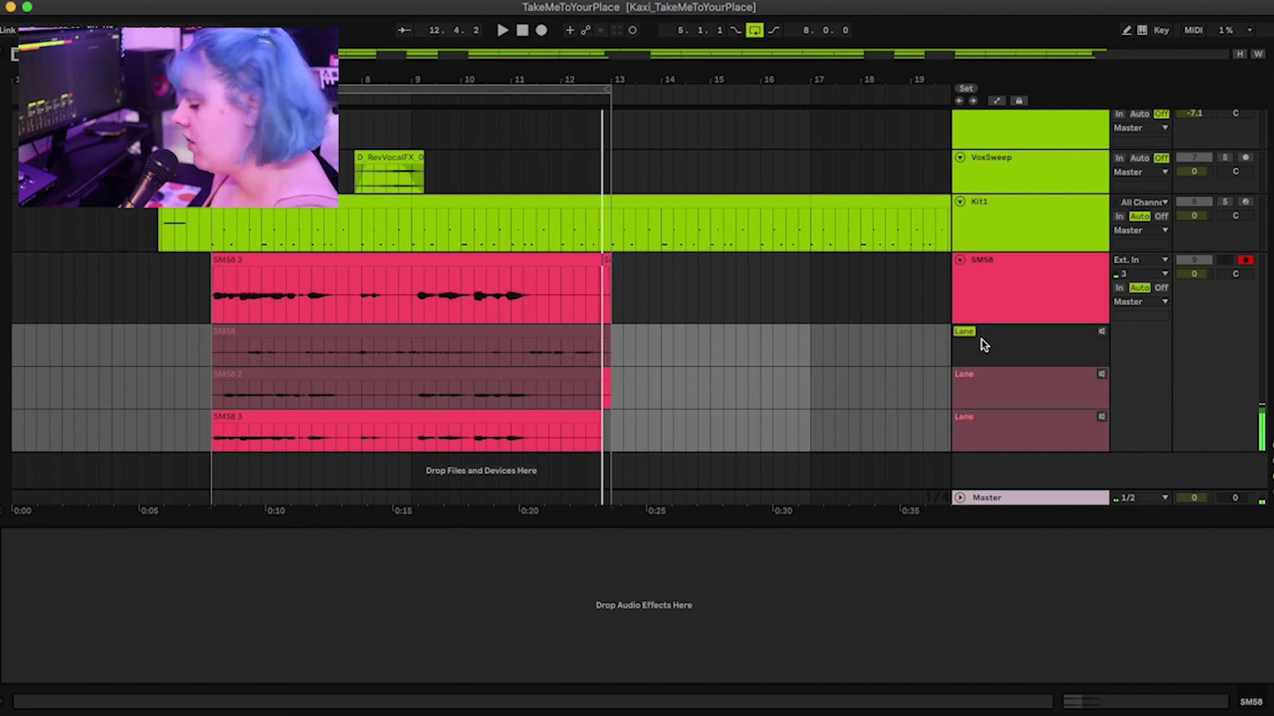
type("Talking one")
key("Tab")
type("T")
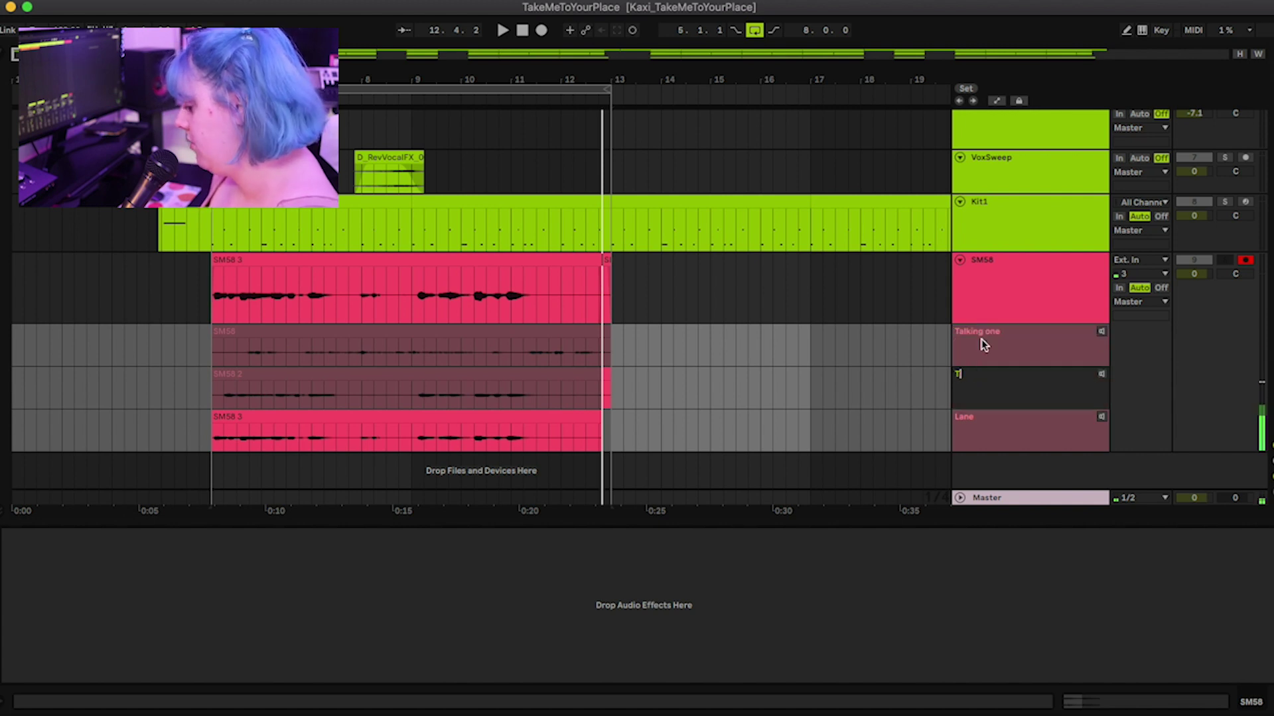
key("Tab")
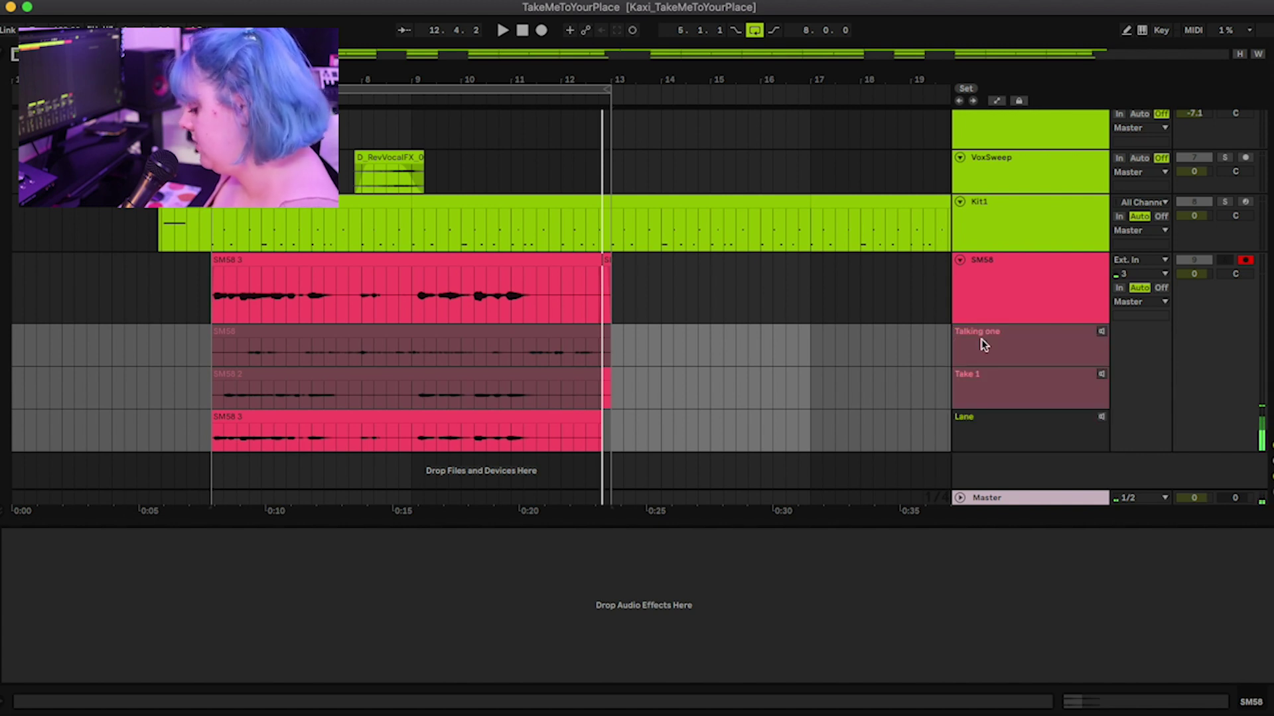
type("T")
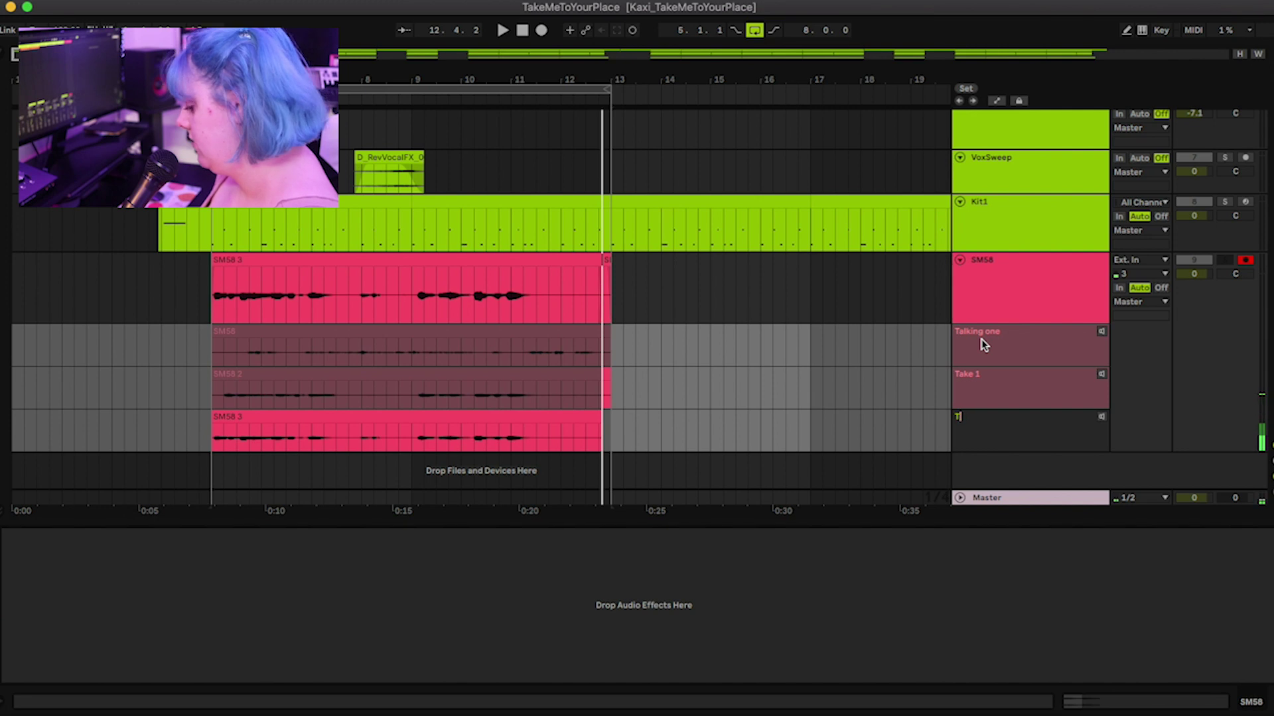
type("ake 2")
key("Return")
left_click(938, 350)
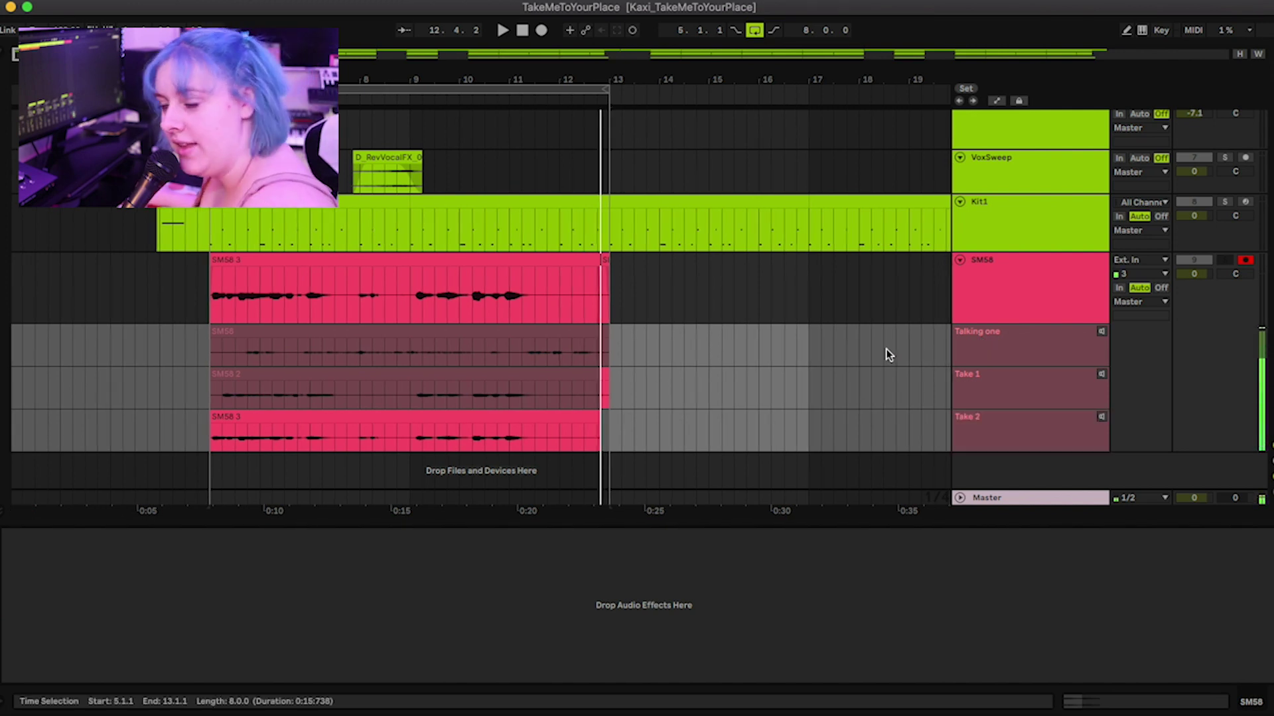
right_click(1012, 350)
left_click(476, 340)
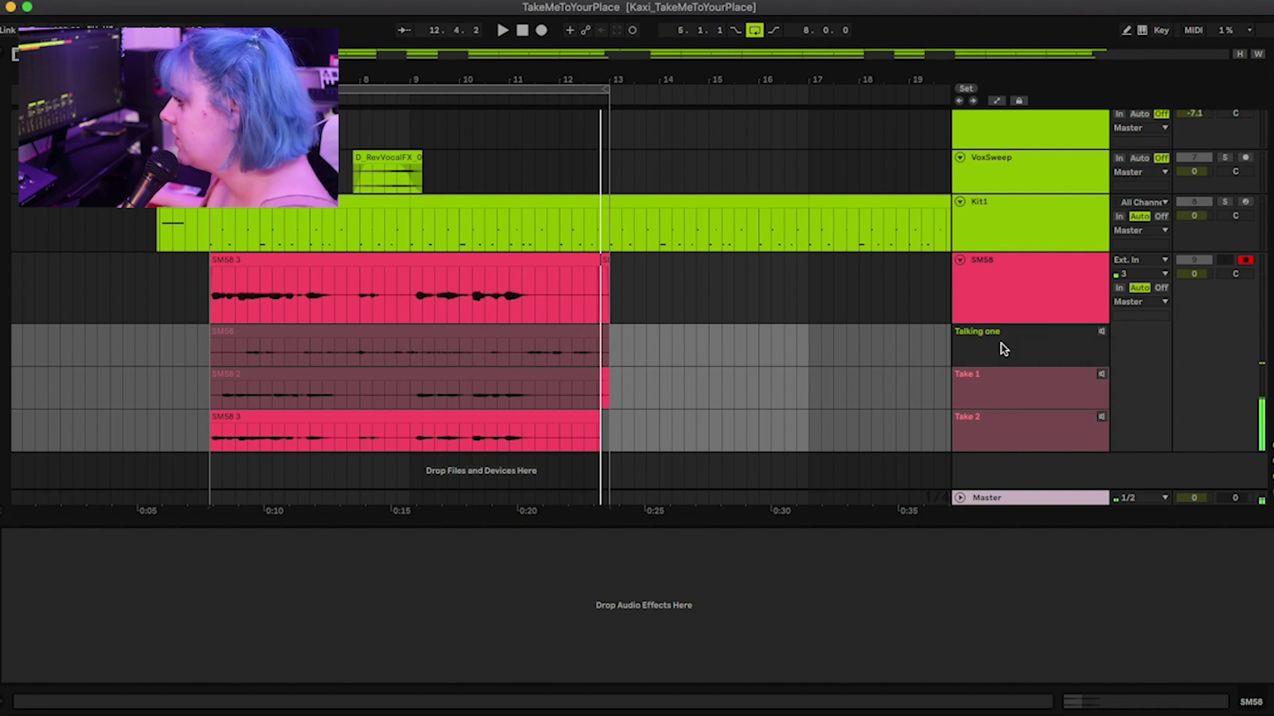
left_click(458, 337)
right_click(452, 336)
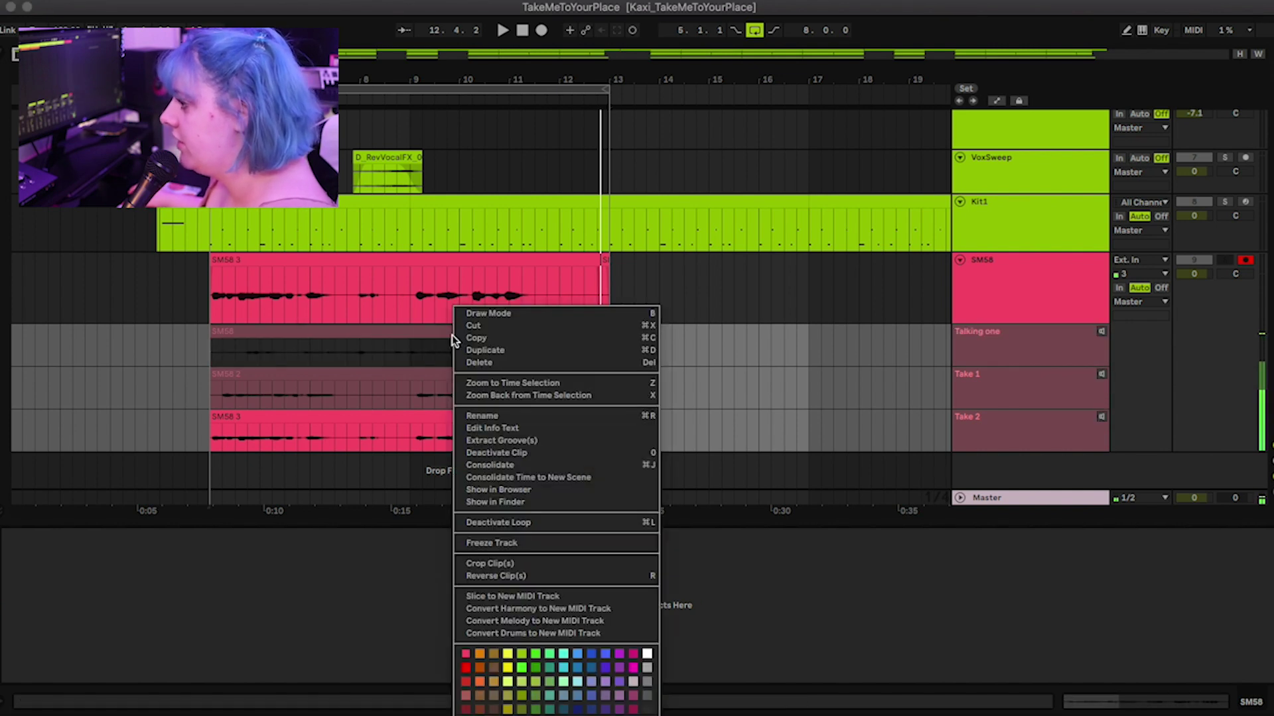
left_click(937, 336)
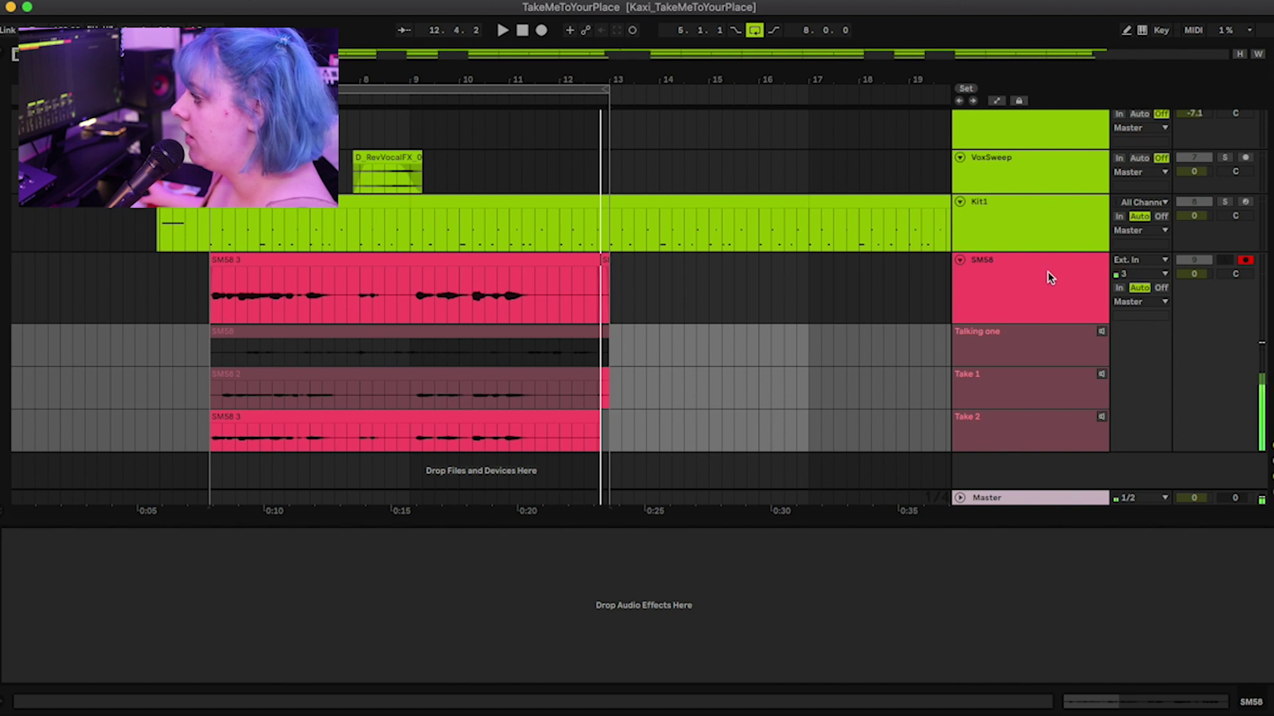
right_click(393, 332)
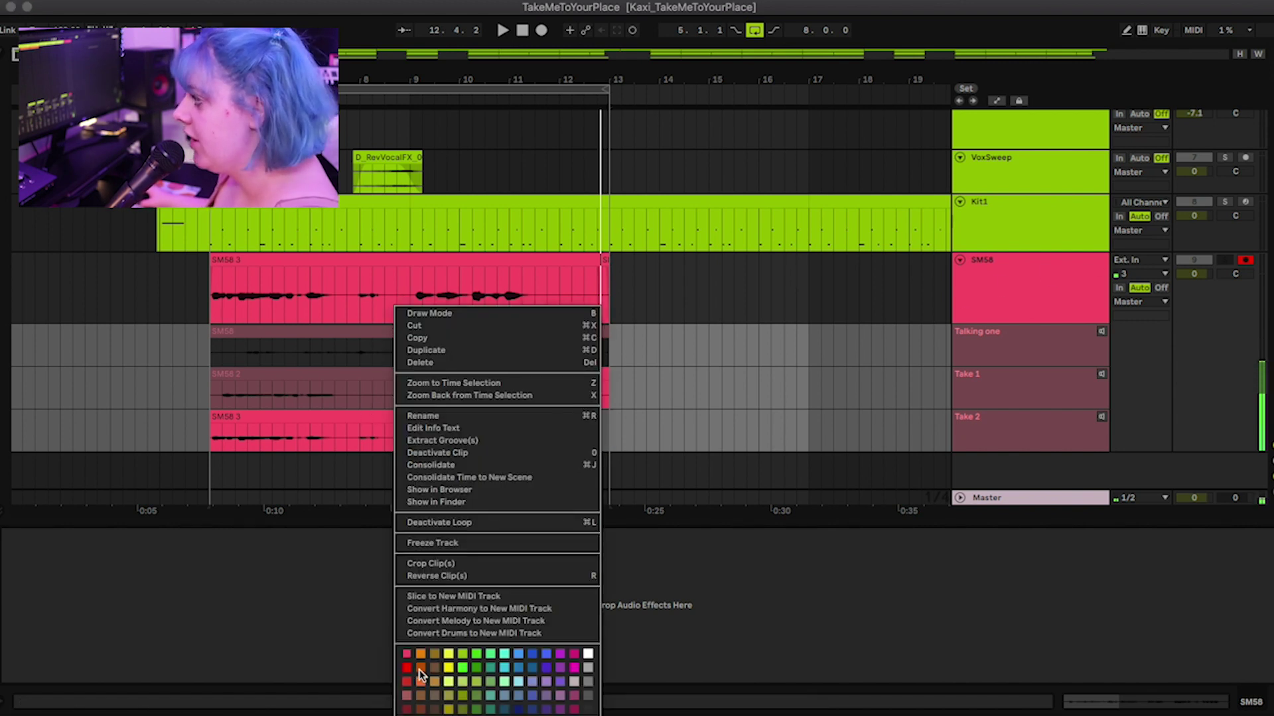
left_click(887, 383)
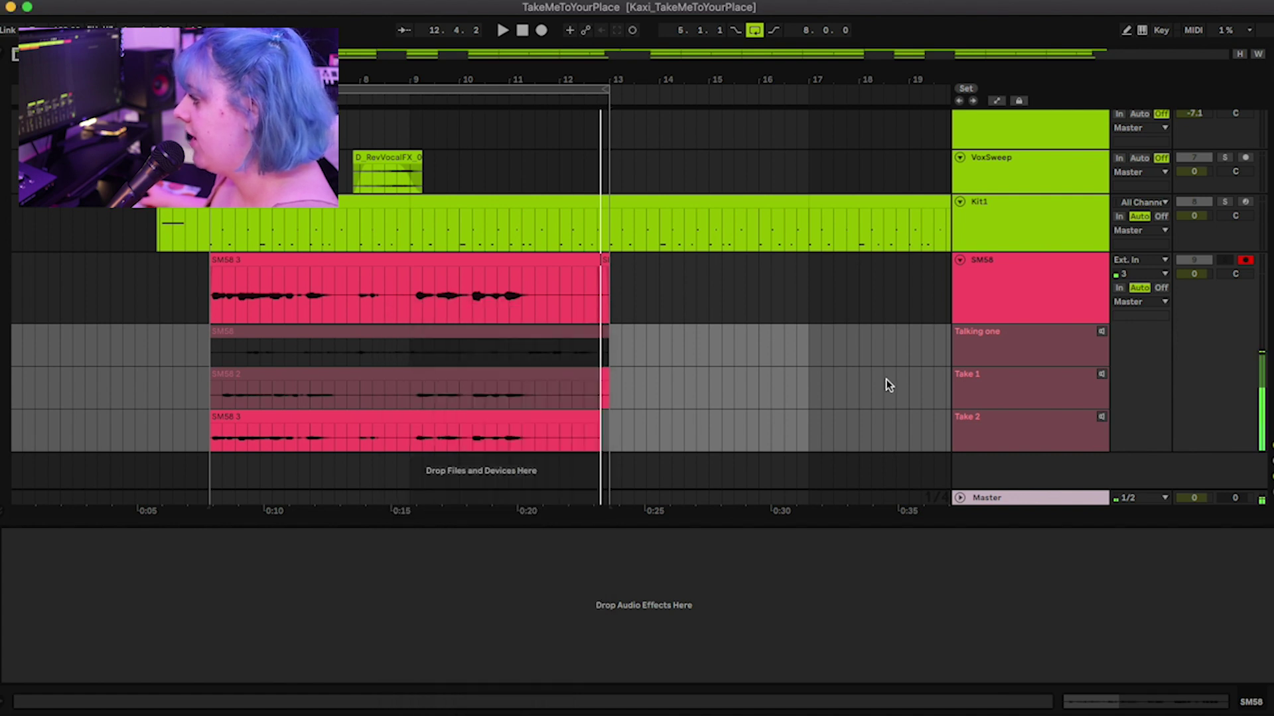
Step: Try audition mode on the take lanes, play back the Talking one lane alone, and switch its audition off
left_click(1102, 417)
left_click(1103, 419)
left_click(1100, 375)
left_click(1102, 376)
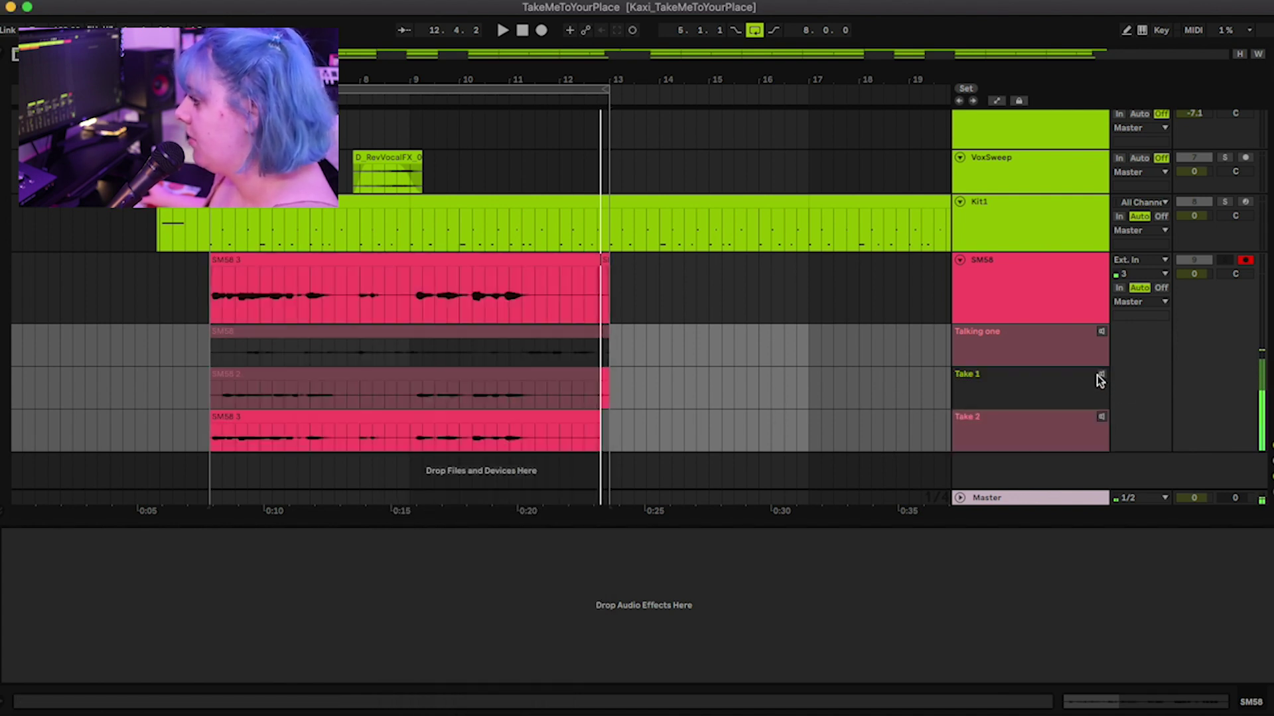
left_click(562, 396)
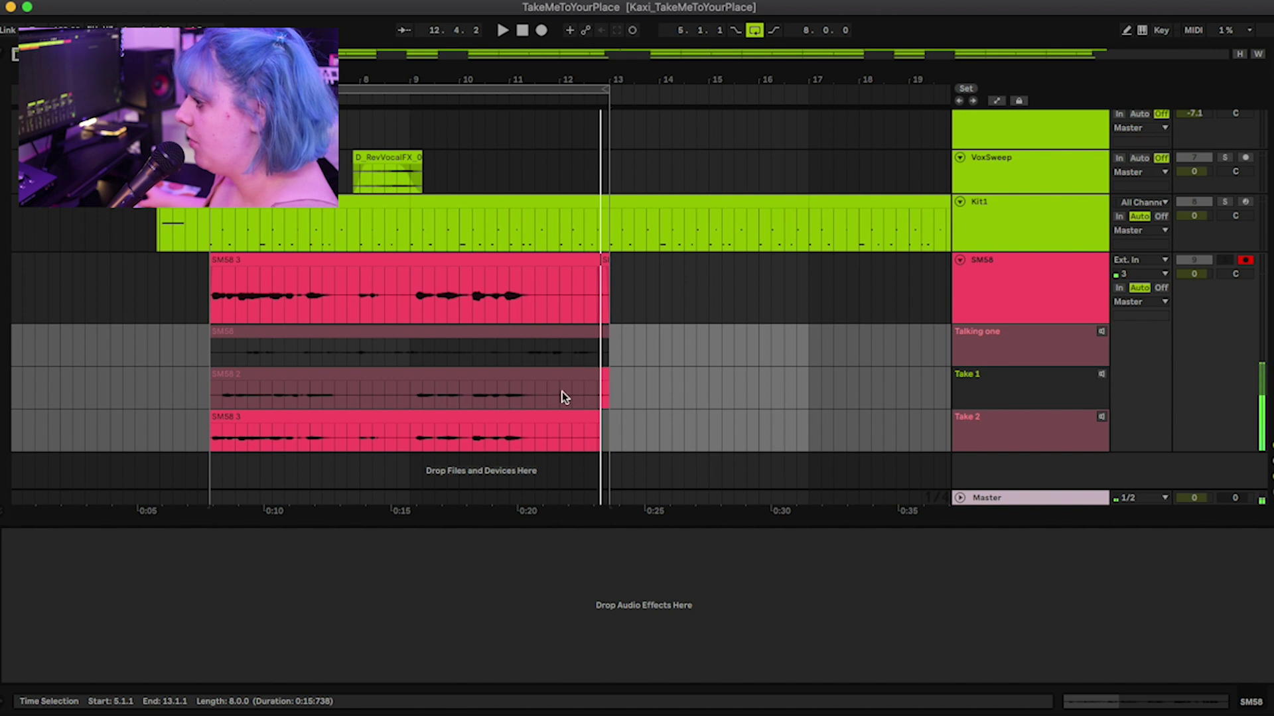
left_click(1101, 332)
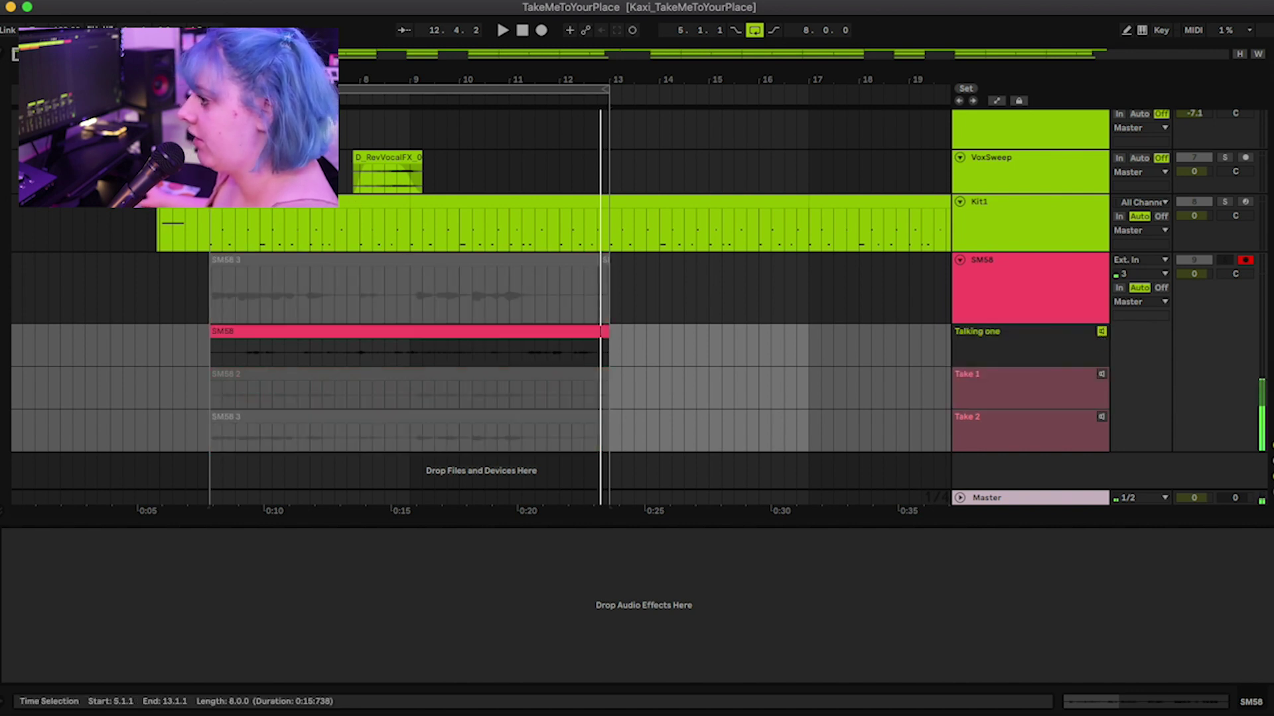
left_click(503, 30)
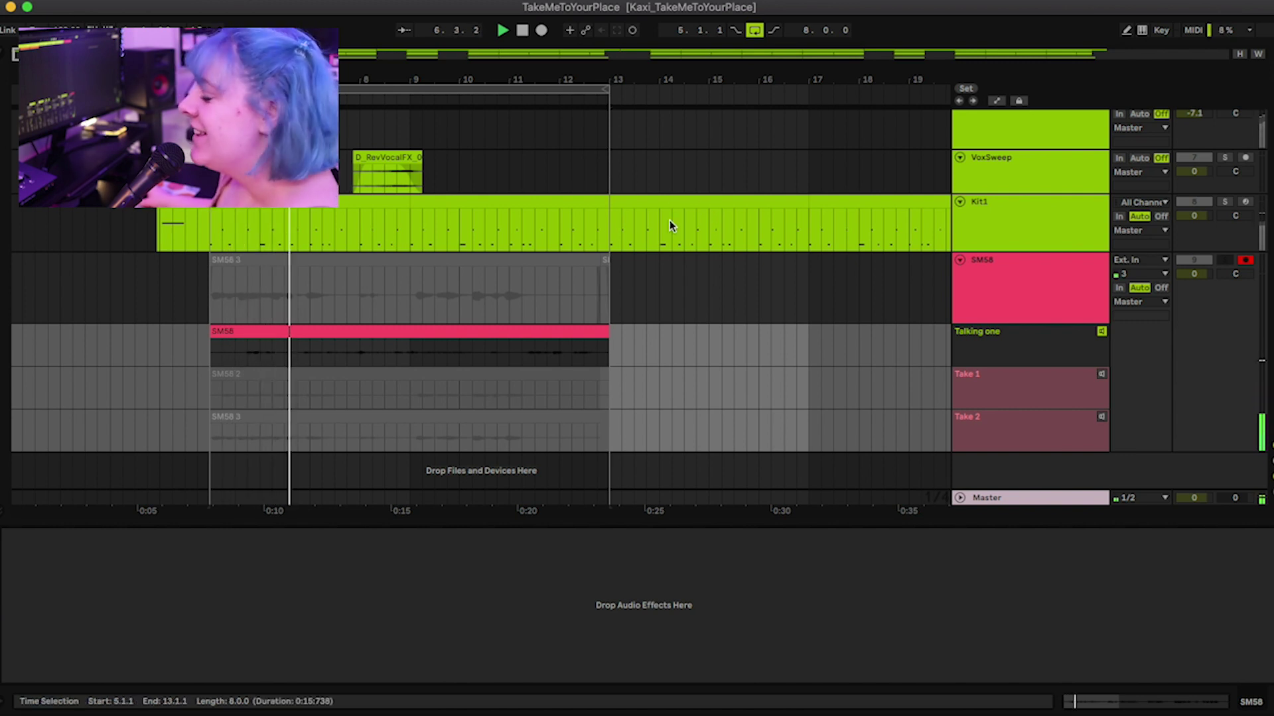
left_click(1101, 332)
Step: Colour the clip in the Talking one lane orange to set it apart from the other takes
right_click(510, 335)
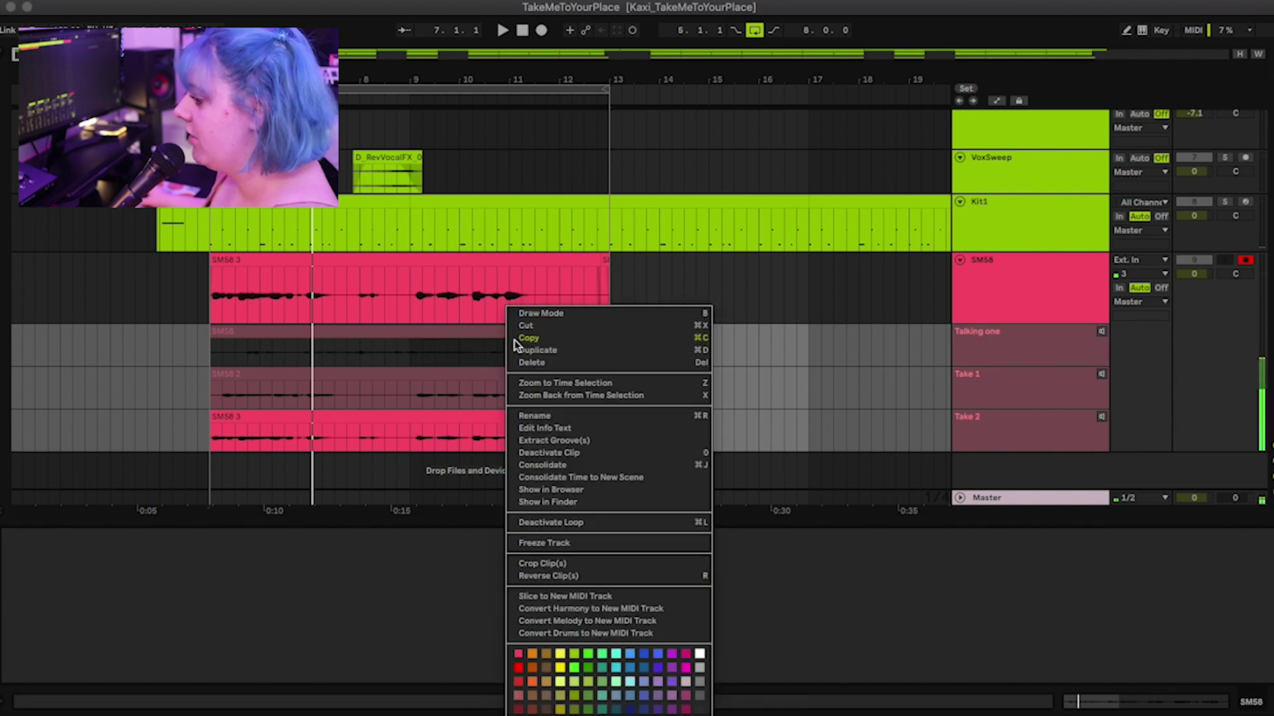
left_click(533, 655)
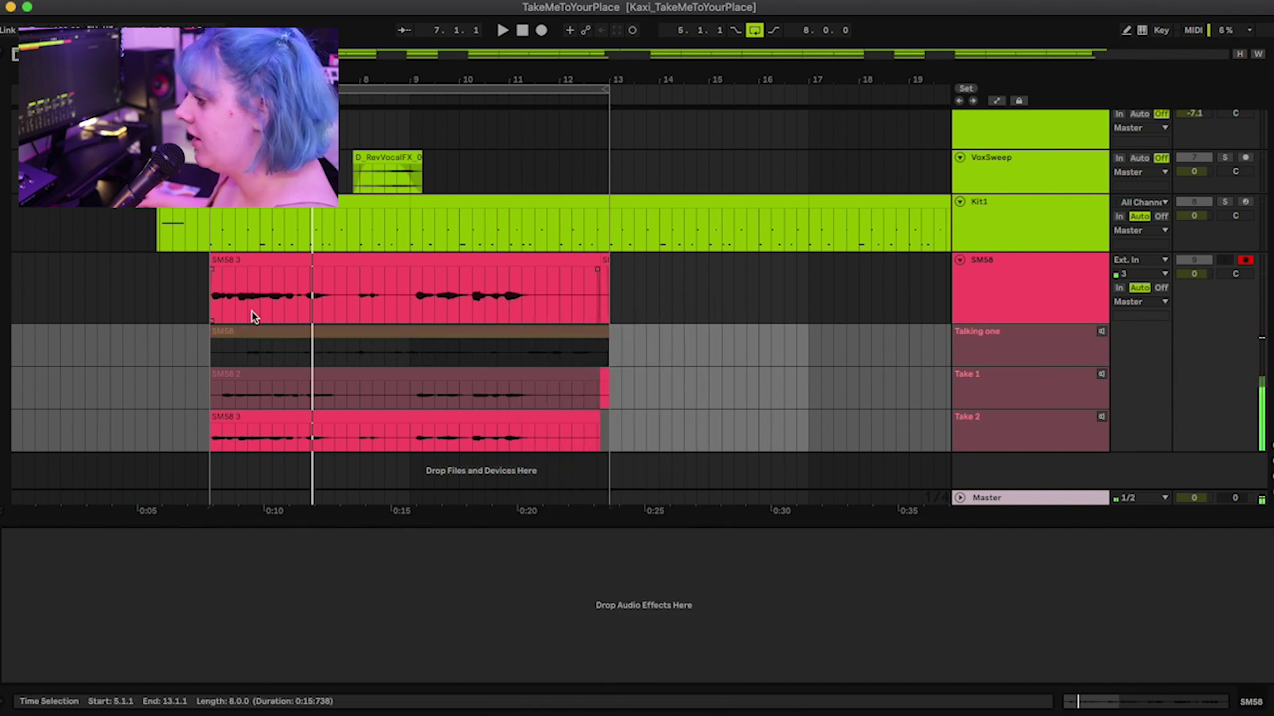
left_click(681, 381)
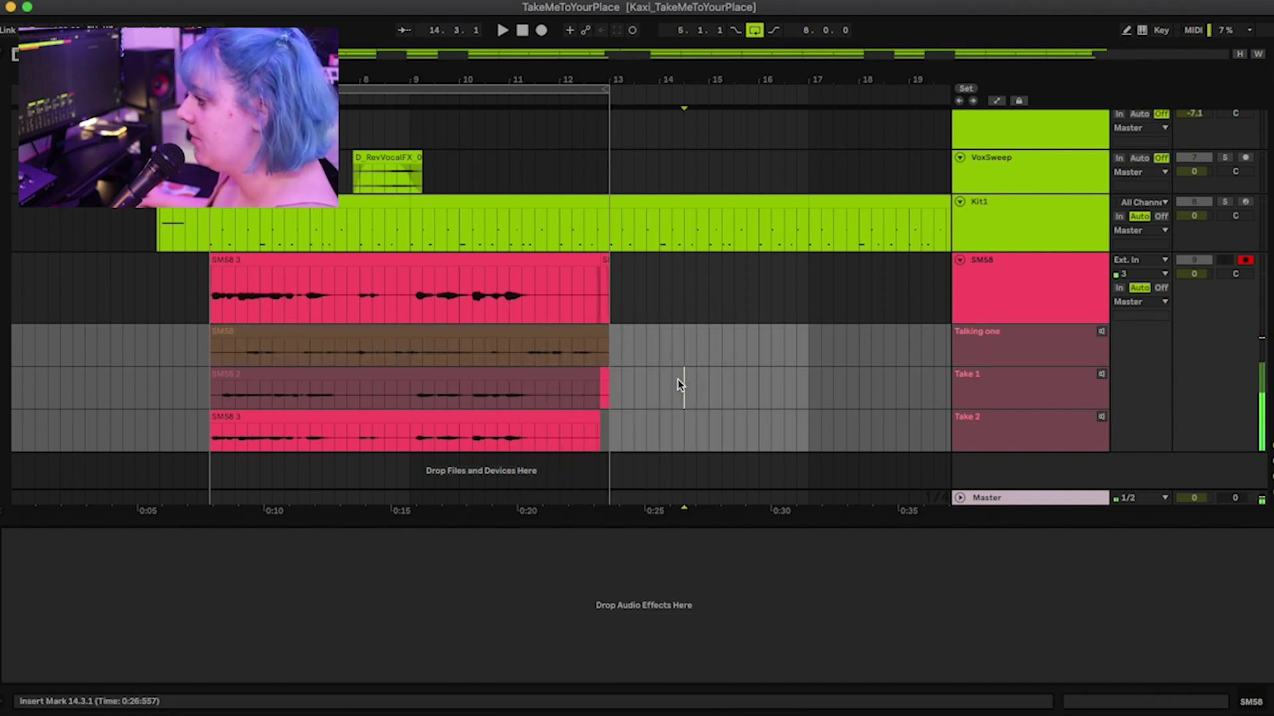
left_click(1101, 332)
left_click(1101, 333)
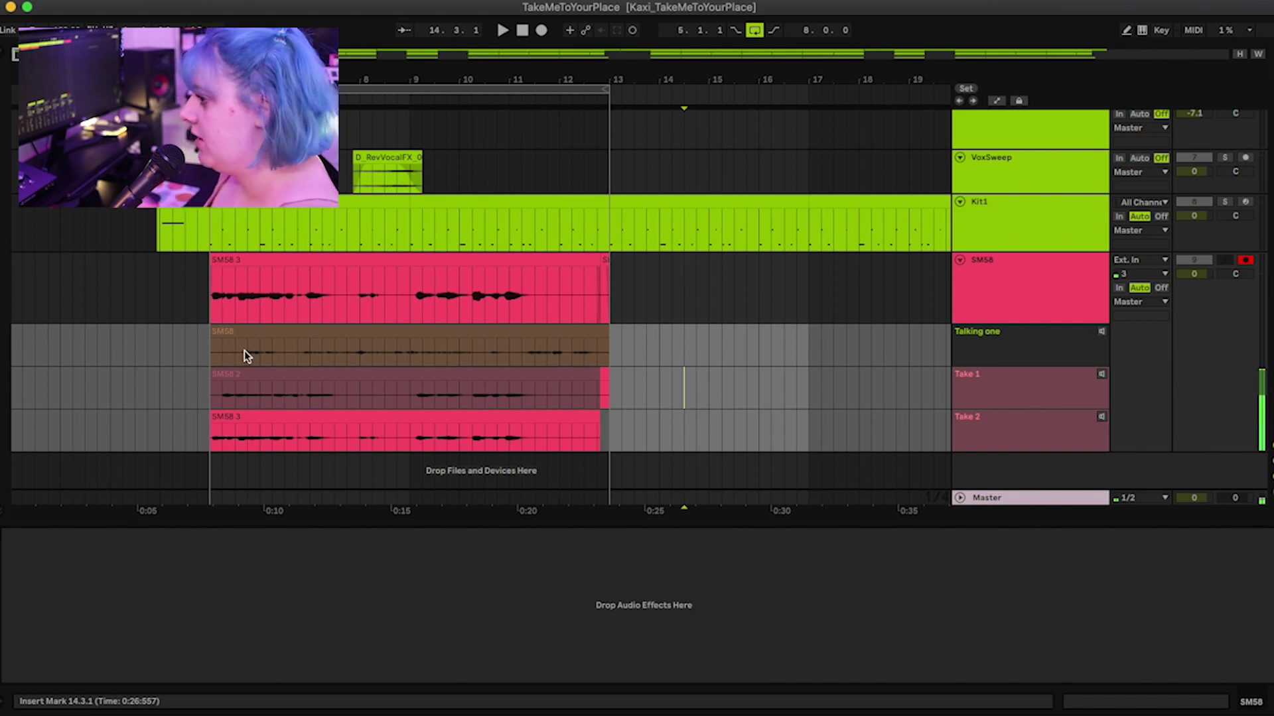
Step: Select the three SM58 take lanes and increase their height together so their waveforms are larger
scroll(253, 333, "up", 5)
scroll(252, 333, "up", 2)
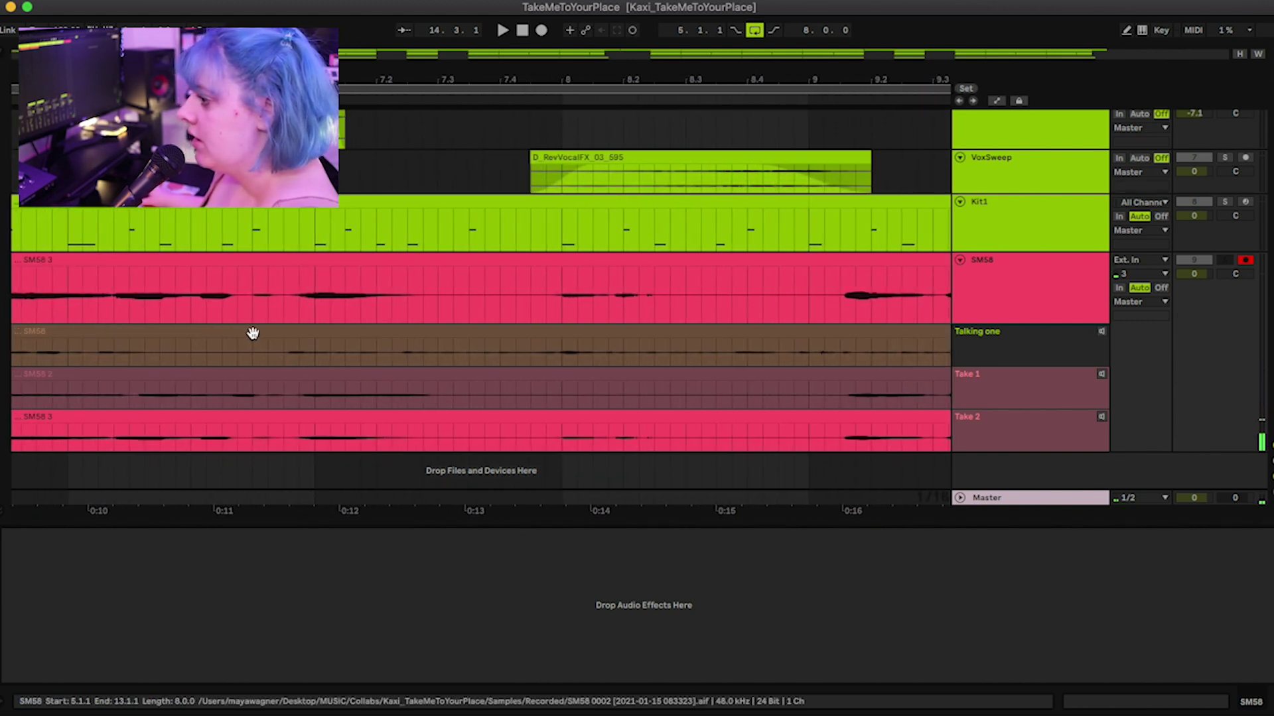
scroll(256, 335, "left", 10)
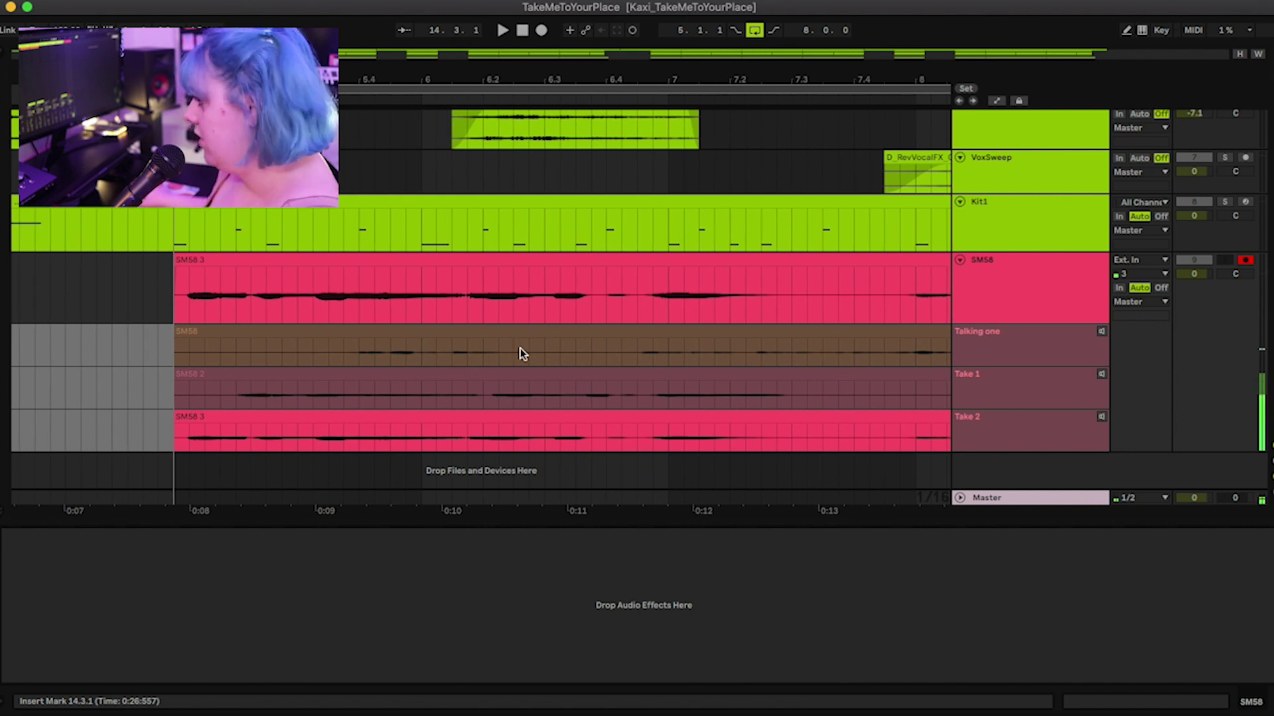
left_click(1025, 355)
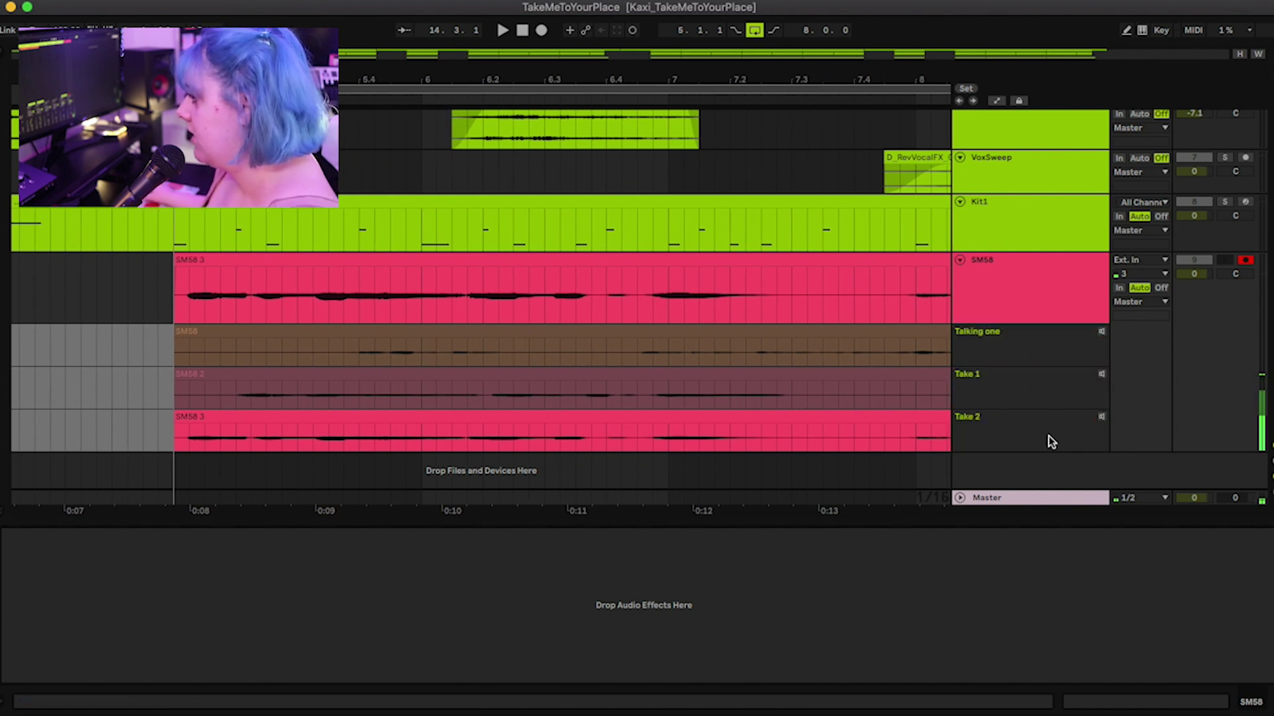
left_click_drag(1044, 452, 1047, 501)
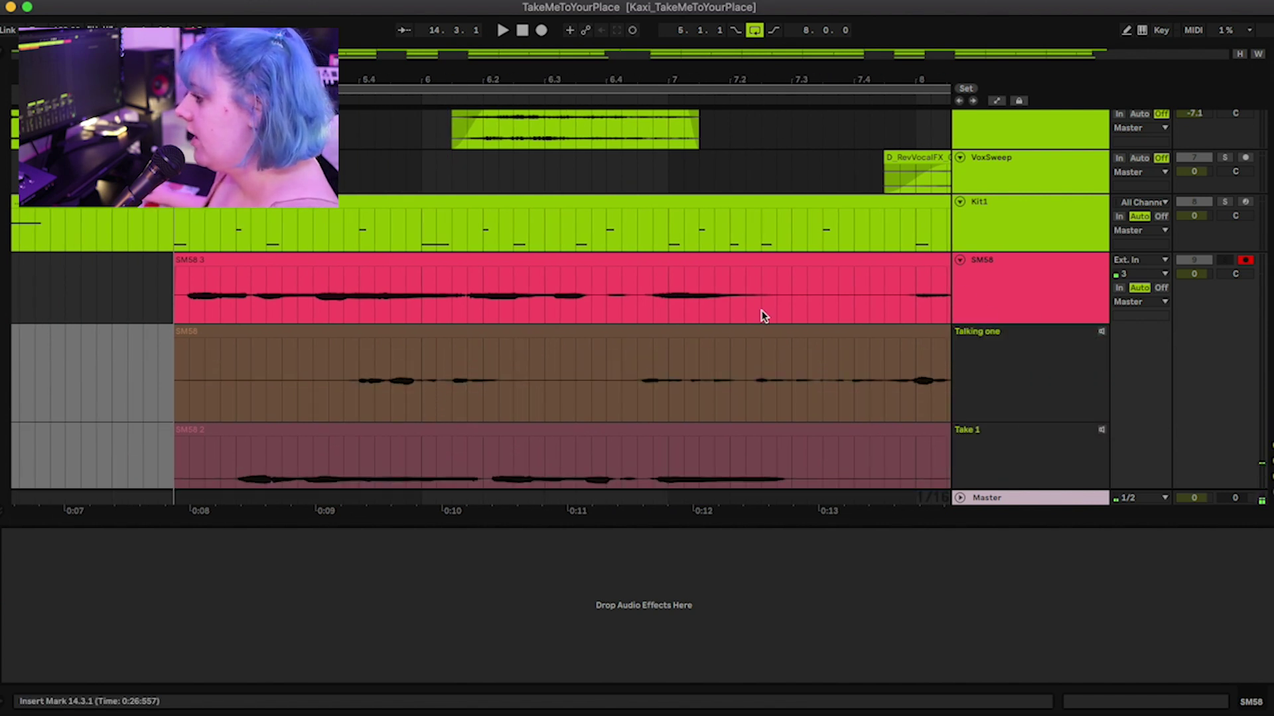
Step: Copy the 5.3.4 to 6.3.1 section of the Talking one lane into the SM58 main lane
scroll(370, 317, "down", 2)
left_click_drag(345, 309, 545, 322)
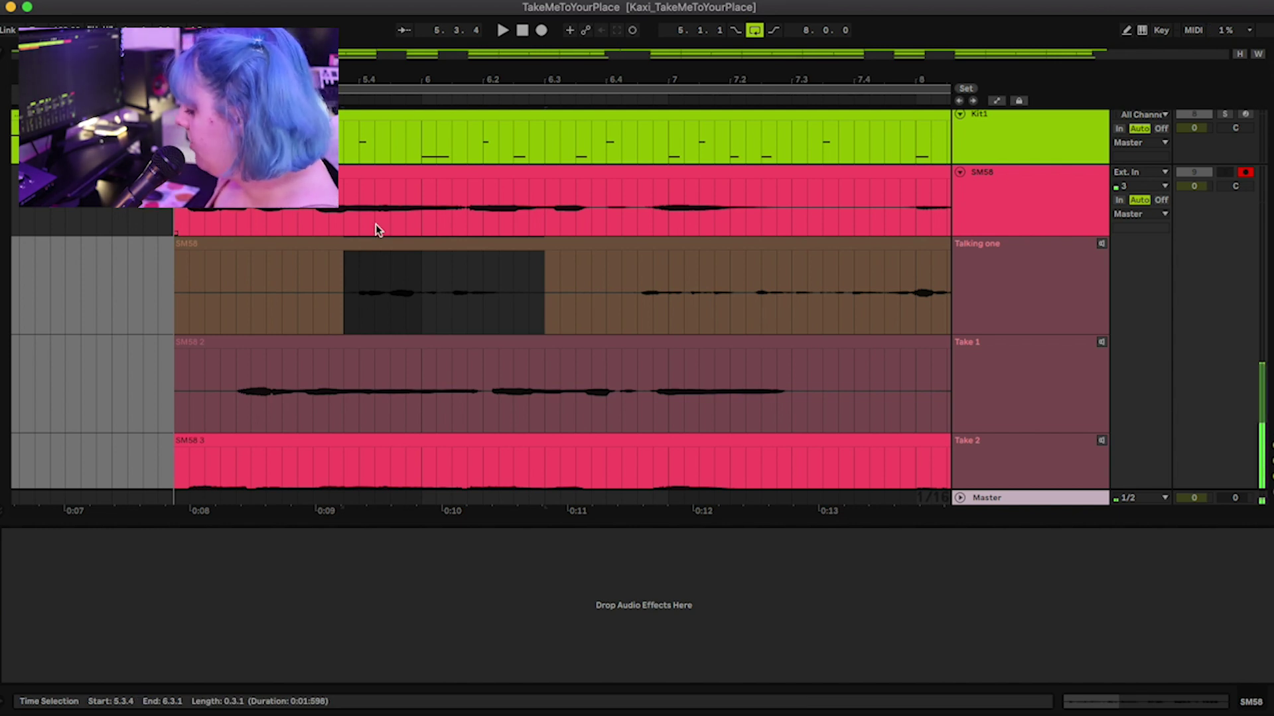
key("Return")
scroll(382, 219, "up", 2)
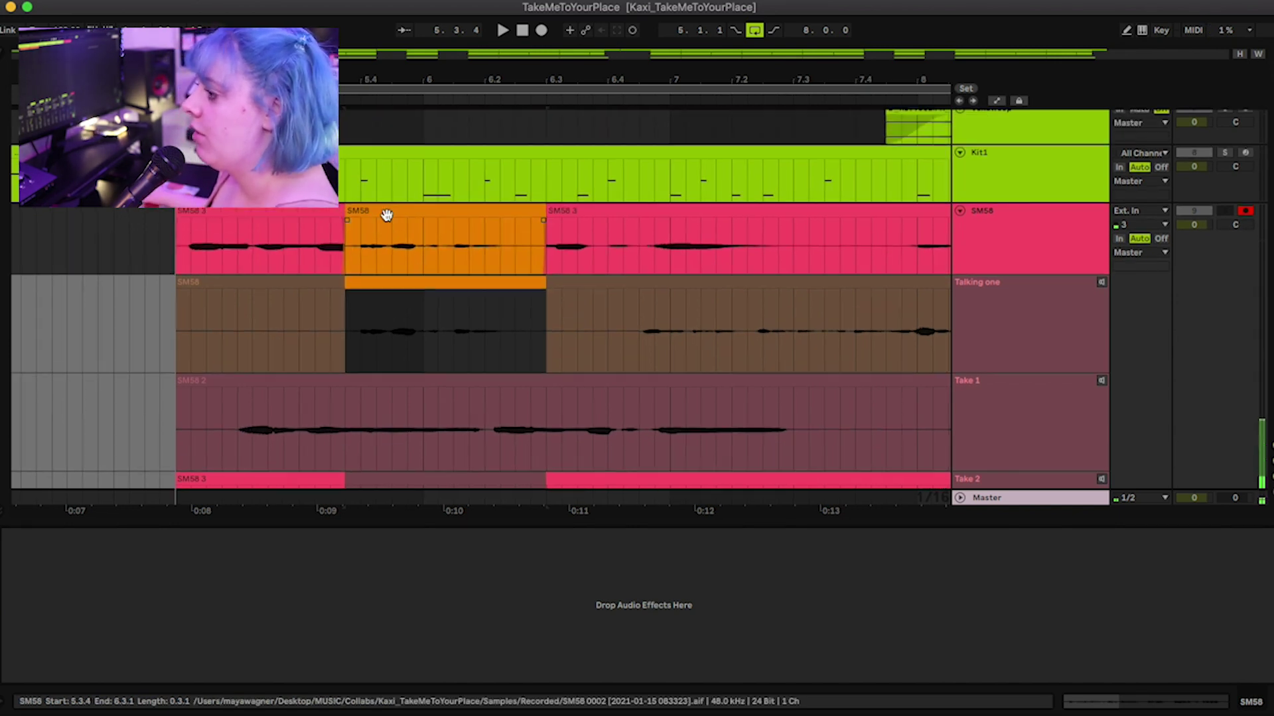
scroll(751, 212, "right", 3)
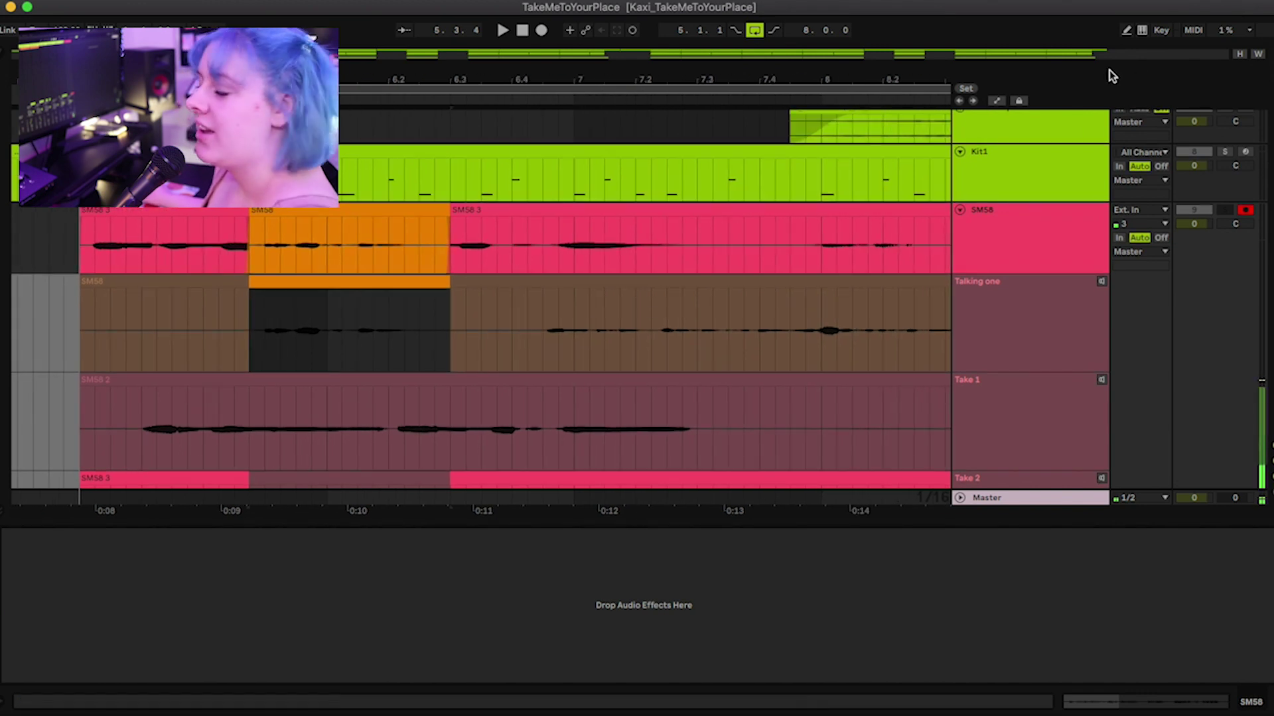
Step: Switch on Draw Mode and audition the Take 1 lane alone from about bar 6.3
scroll(767, 173, "down", 5)
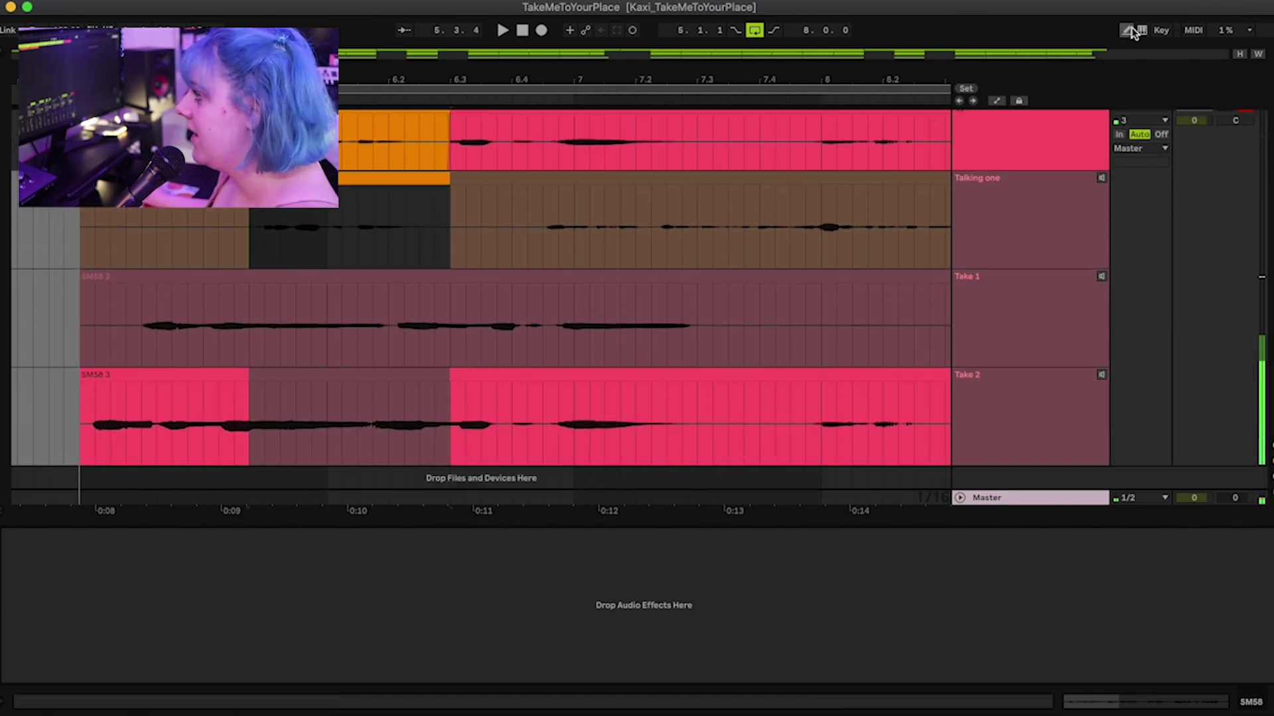
key("b")
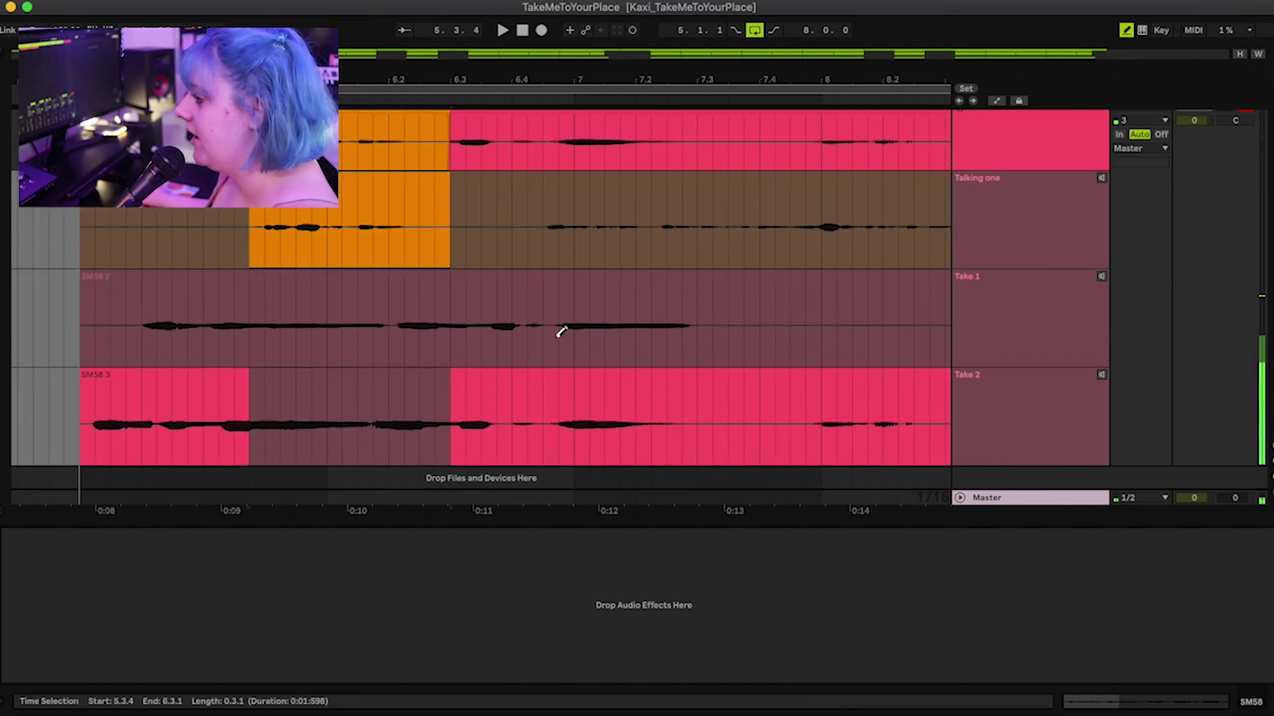
left_click(1102, 275)
left_click(459, 100)
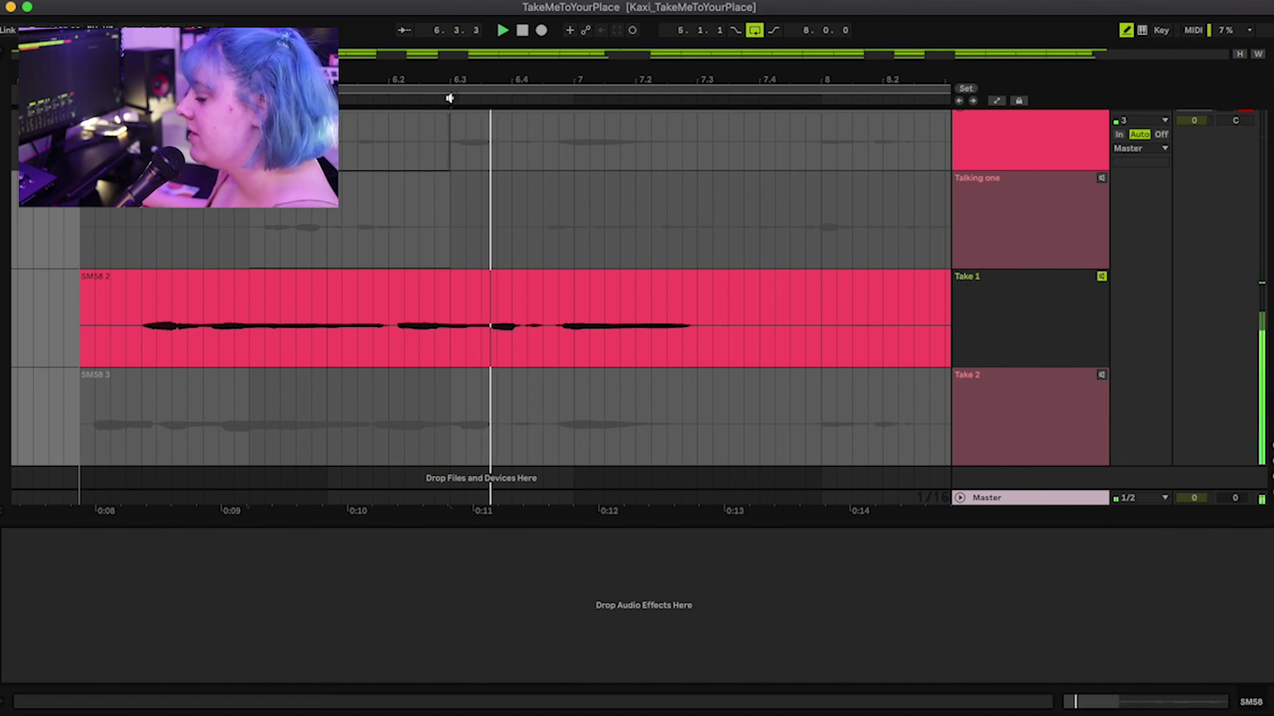
left_click(1102, 276)
Step: Draw the Take 1 section from 6.4.4 to 7.3.2 into the SM58 comp
left_click_drag(568, 332, 707, 343)
scroll(649, 323, "up", 3)
scroll(650, 323, "up", 2)
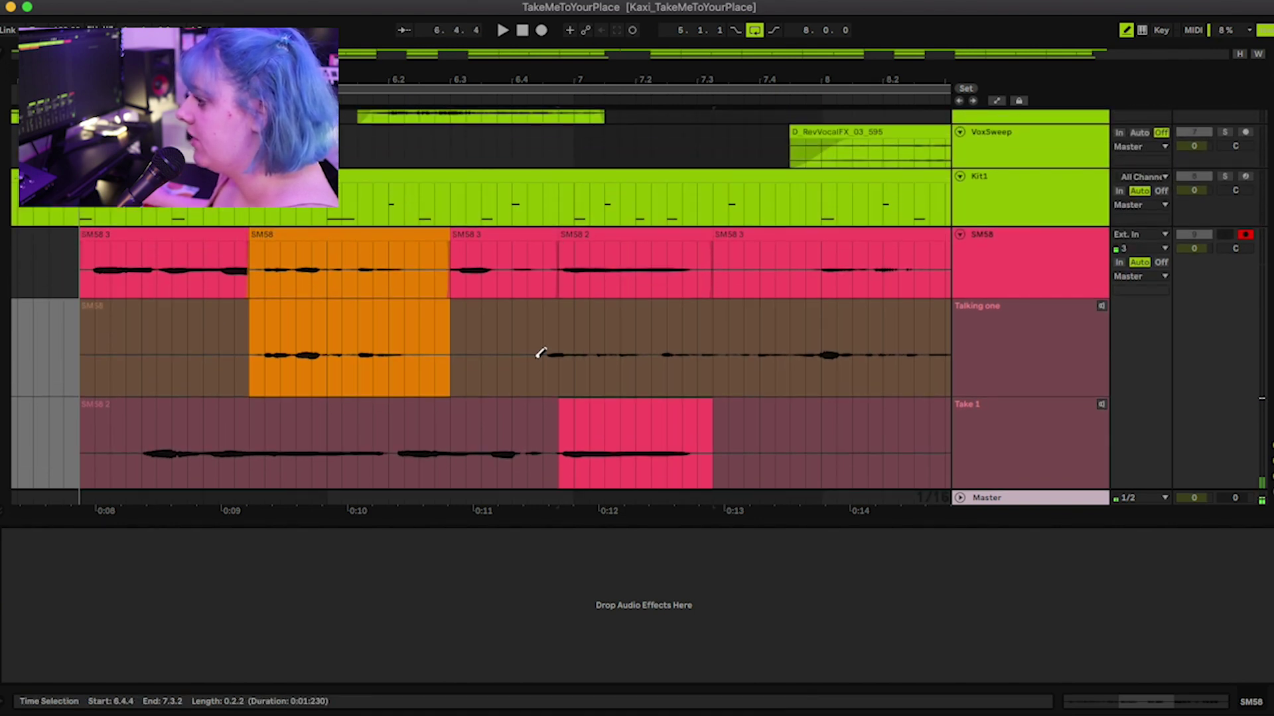
Step: Draw the Talking one section from 6.4.2 to 7.3.4 into the SM58 comp, and switch Draw Mode off
left_click_drag(542, 352, 745, 356)
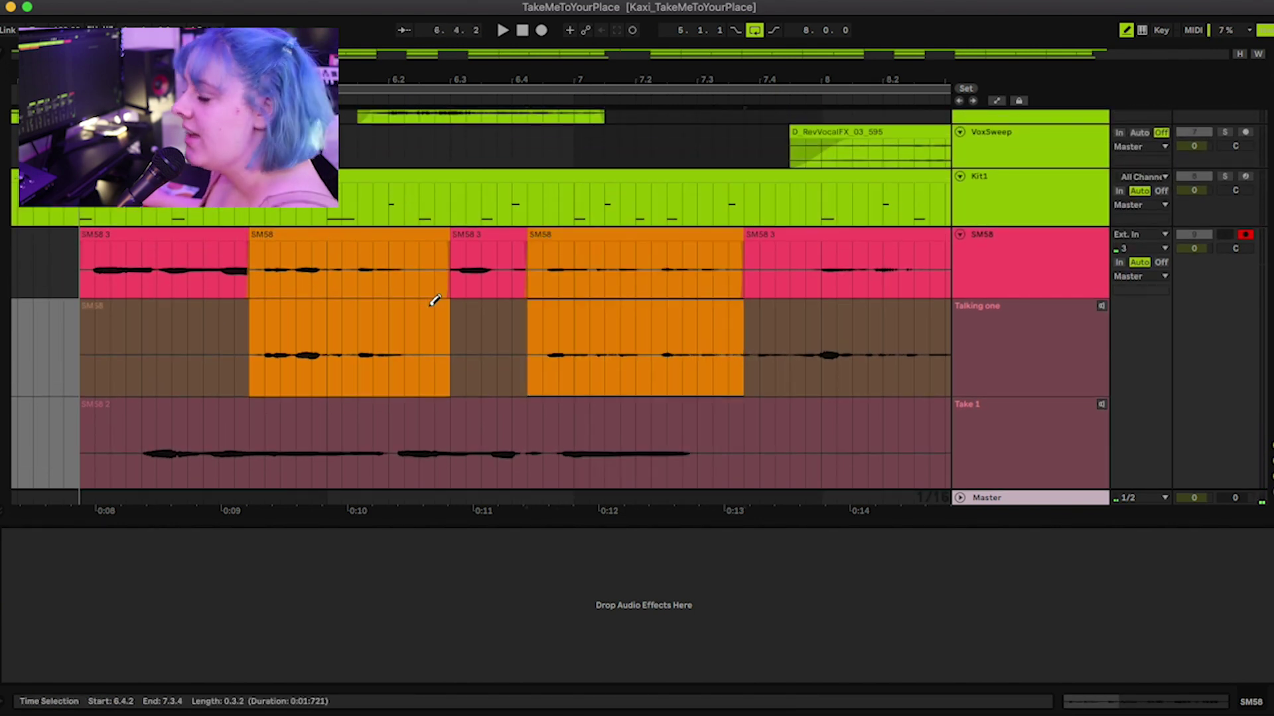
scroll(435, 300, "down", 6)
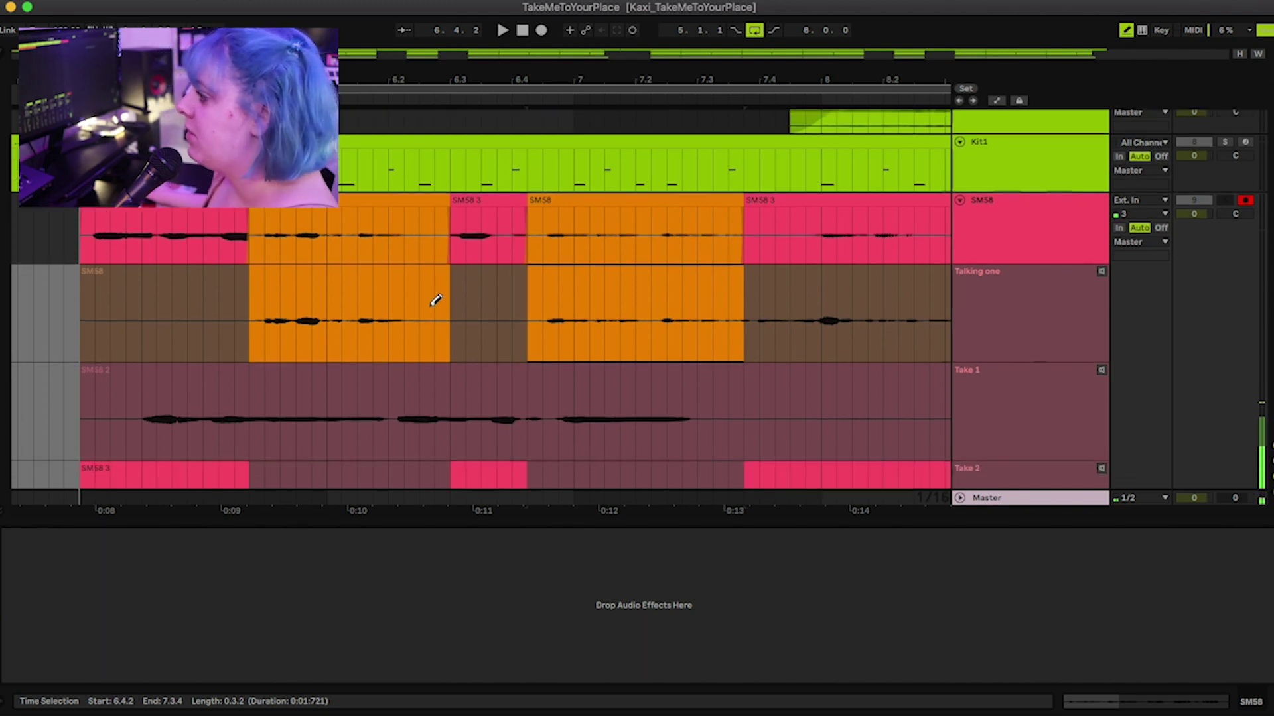
left_click(1126, 31)
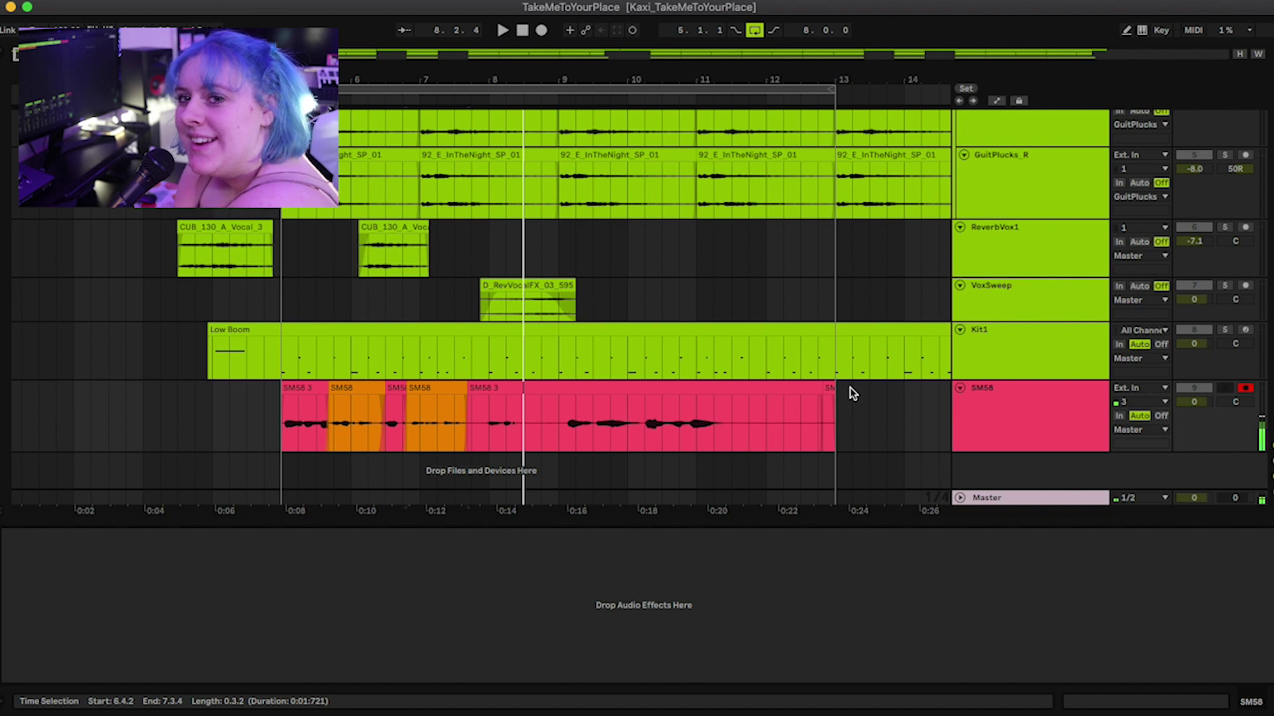
Step: Show the SM58 track's take lanes again and view the options offered for the Talking one lane
scroll(850, 394, "up", 5)
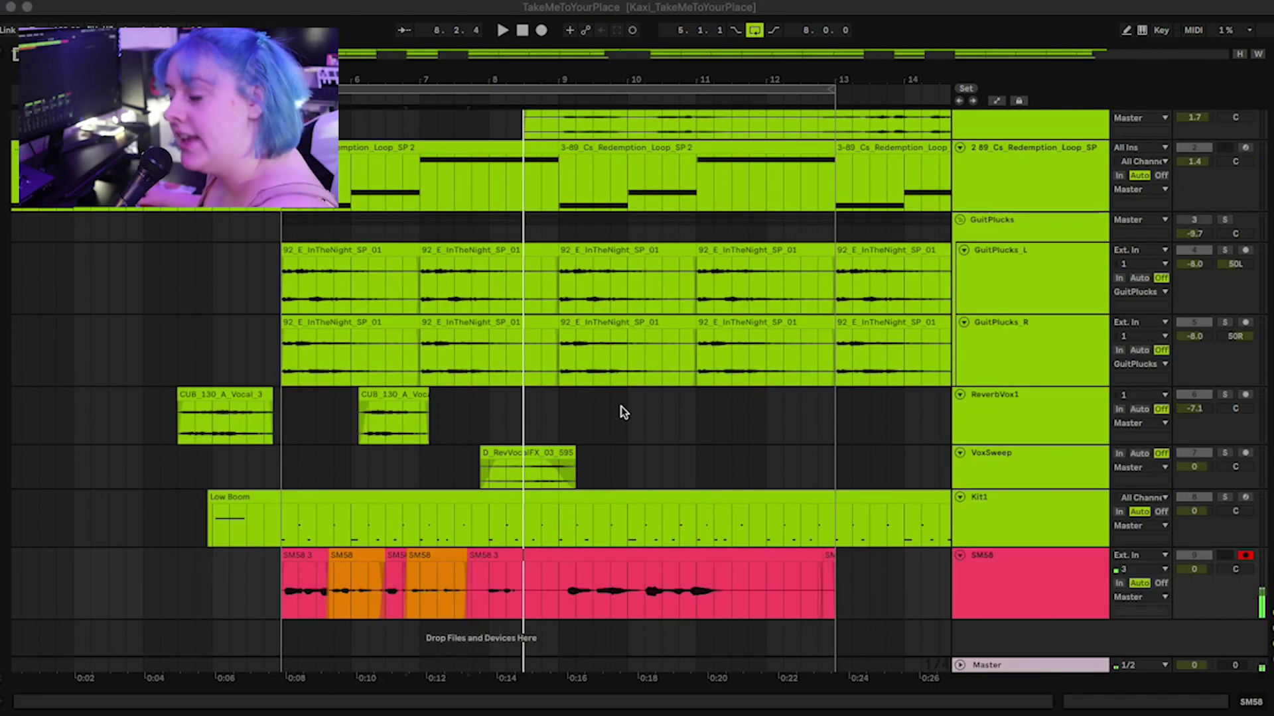
right_click(1008, 583)
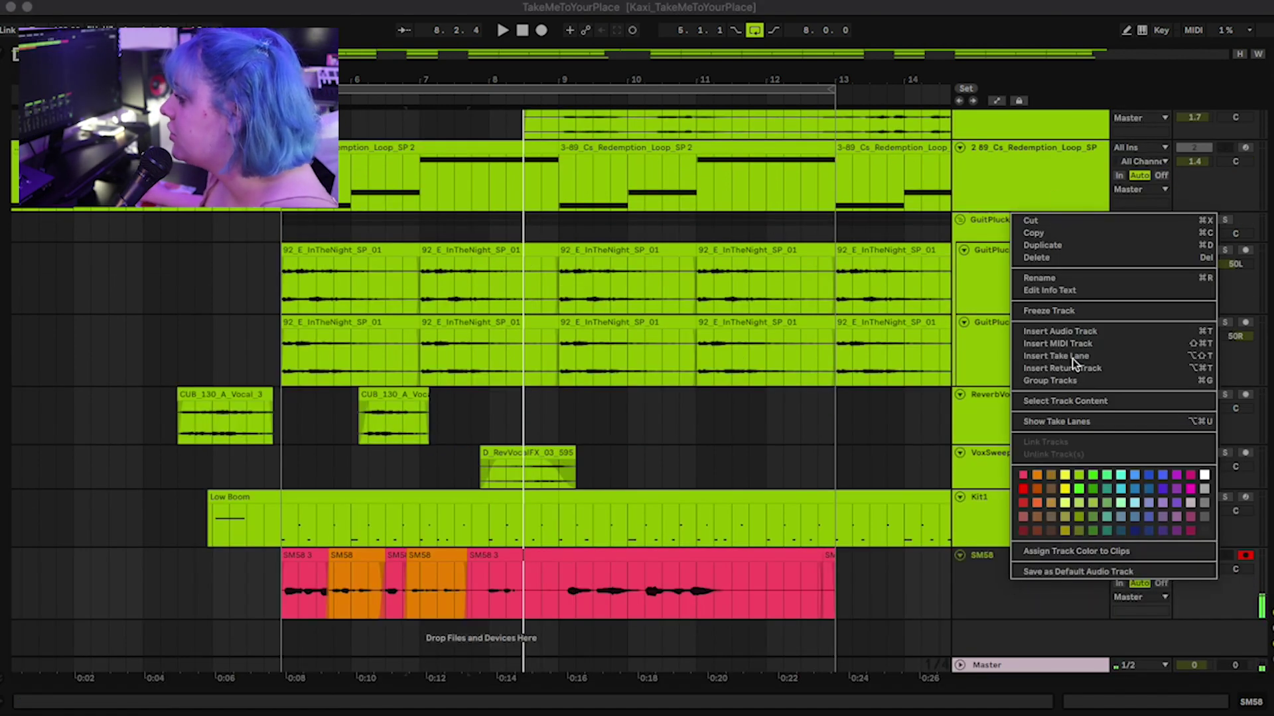
key("Escape")
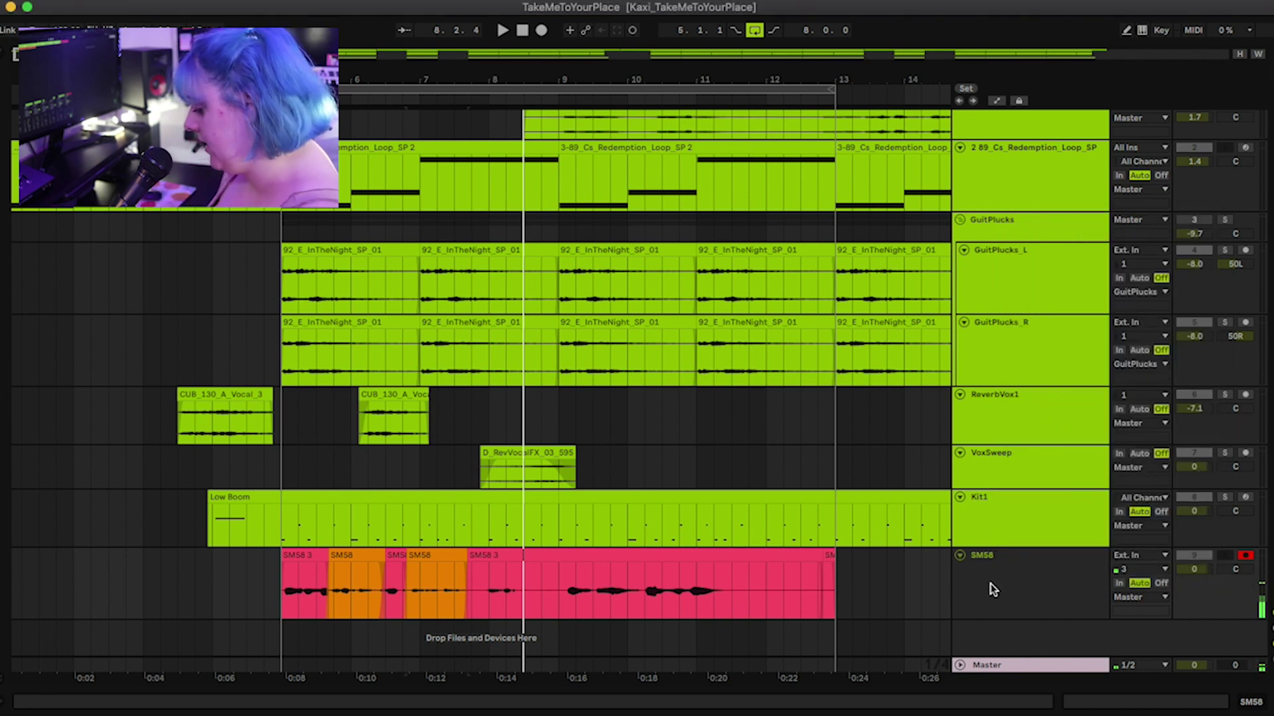
key("super+alt+u")
scroll(909, 552, "down", 5)
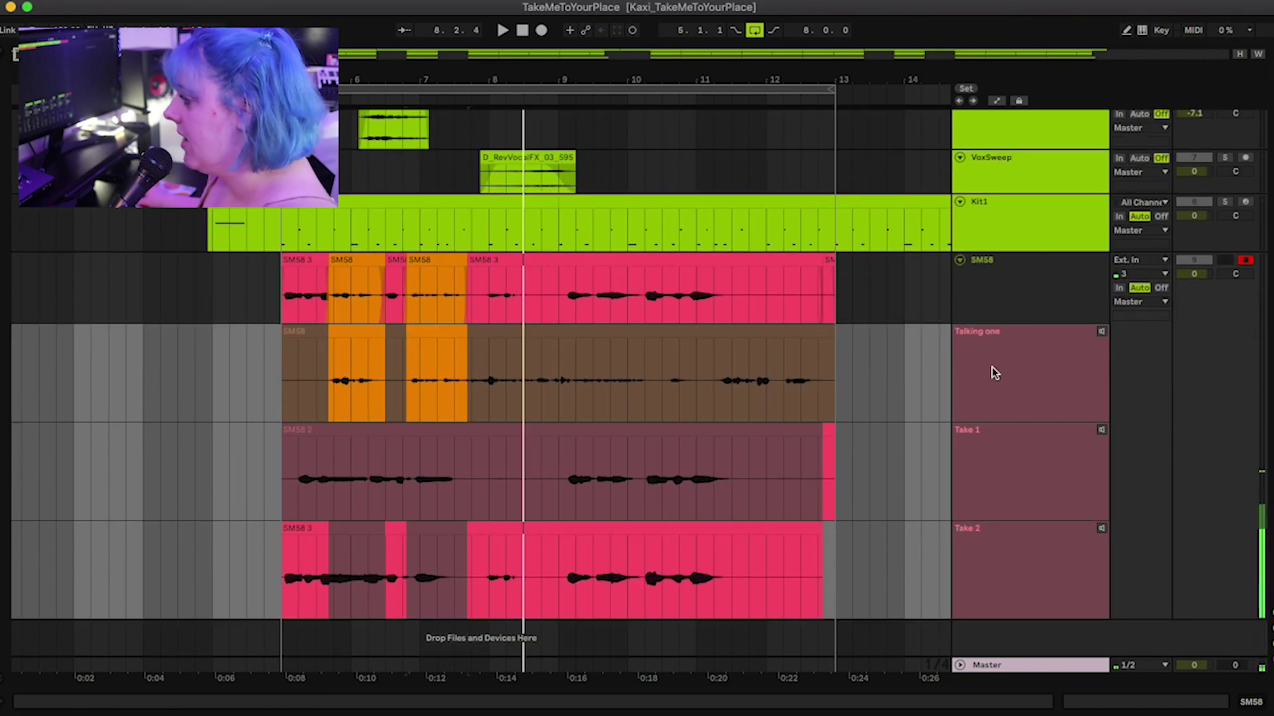
right_click(1034, 371)
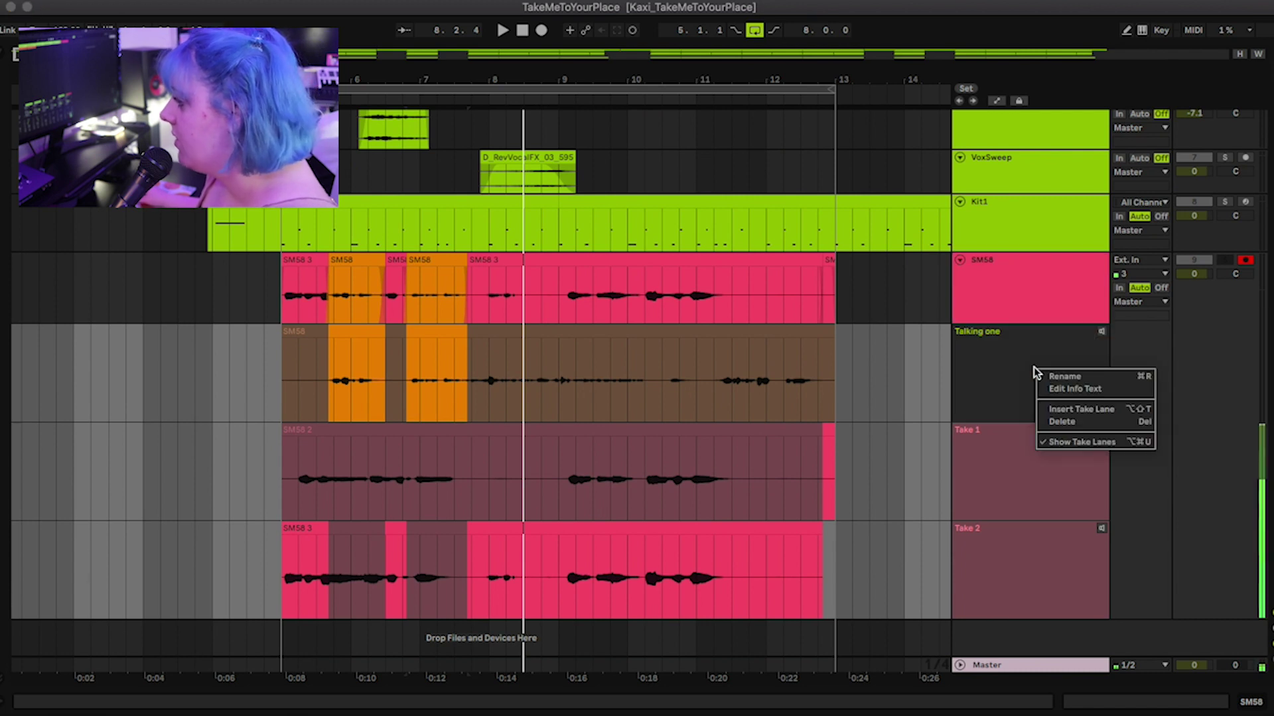
left_click(1020, 365)
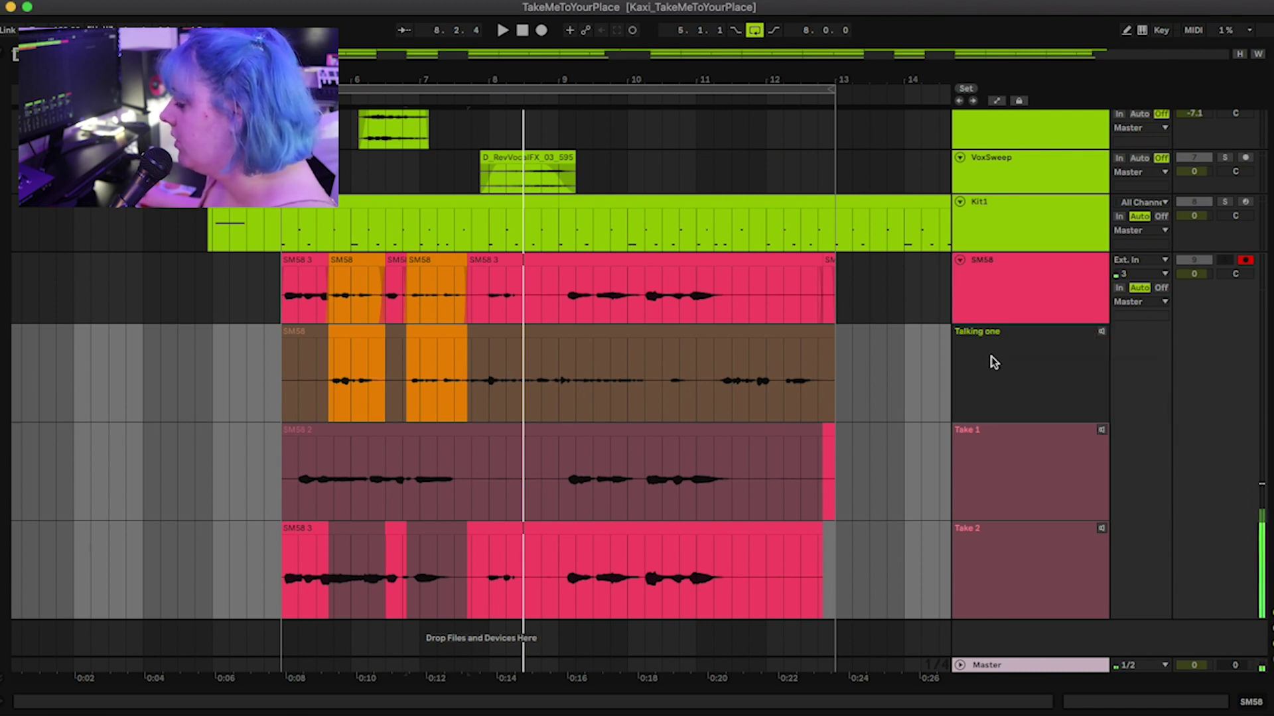
Step: Copy the whole Talking one clip onto a newly inserted audio track below SM58, starting at 5.1.1
left_click(757, 332)
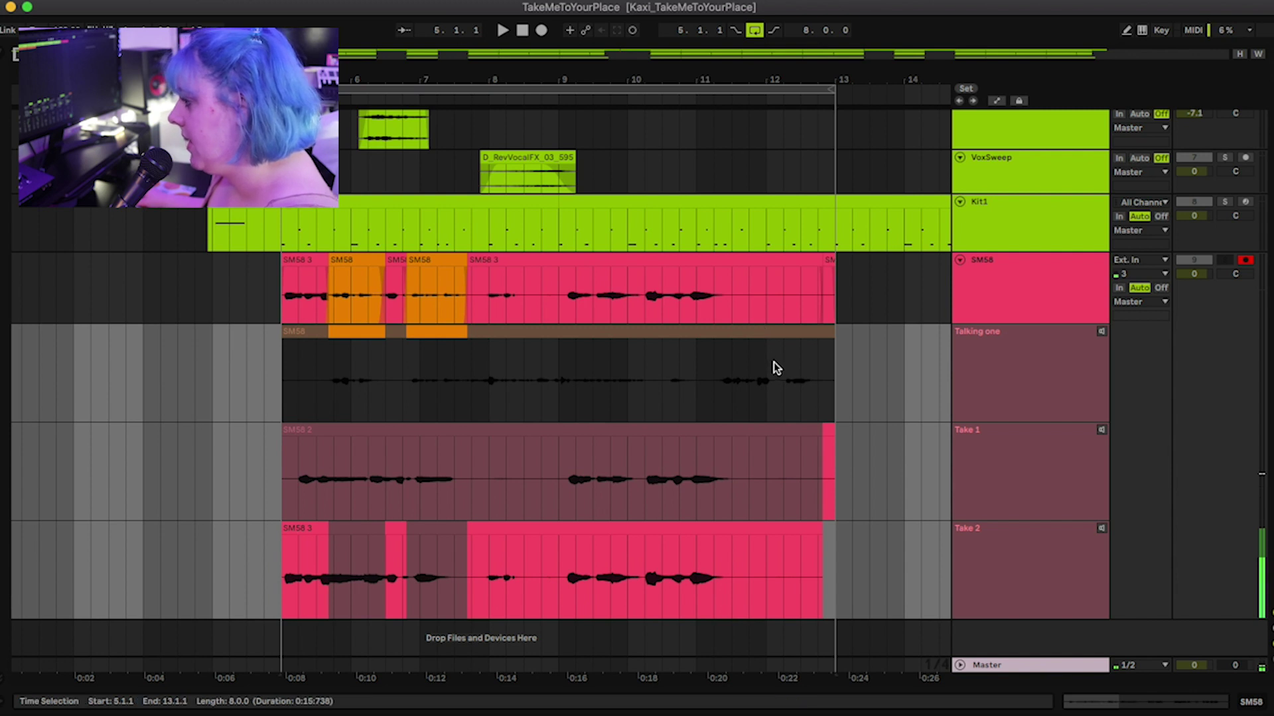
right_click(989, 623)
left_click(1010, 635)
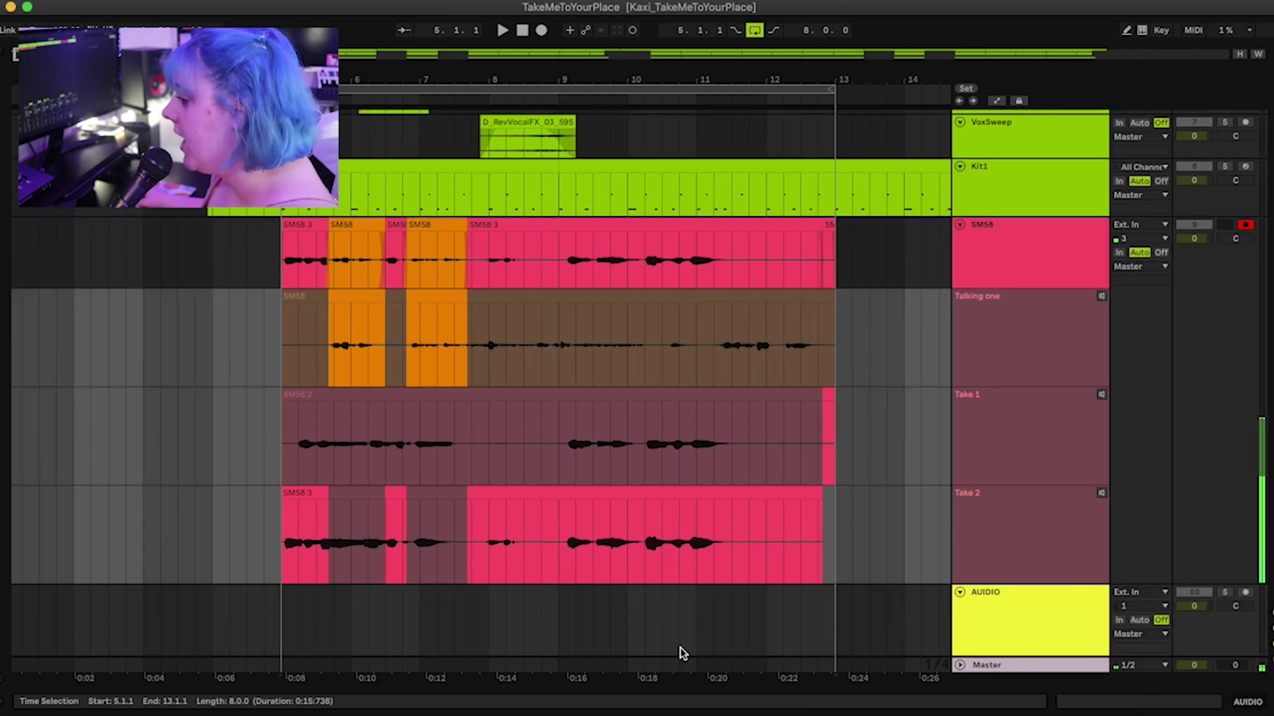
key("super+v")
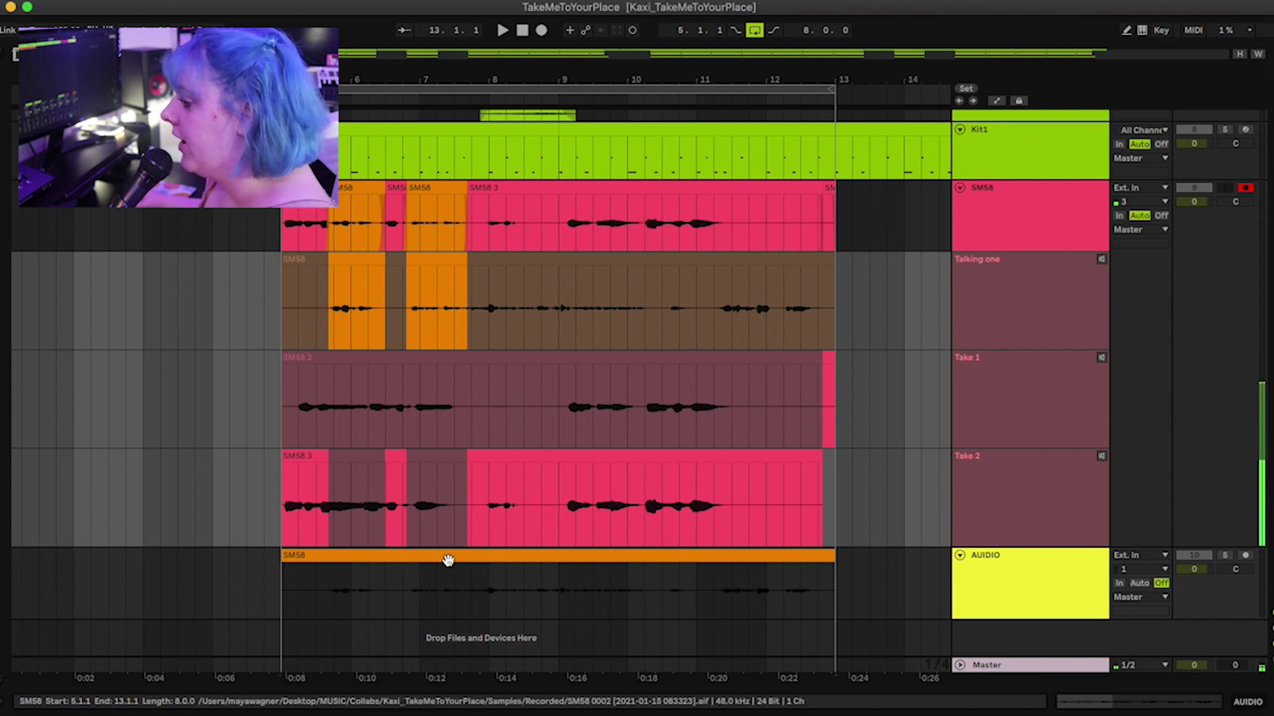
Step: Hide the take lanes of the SM58 track
left_click(959, 189)
left_click(959, 188)
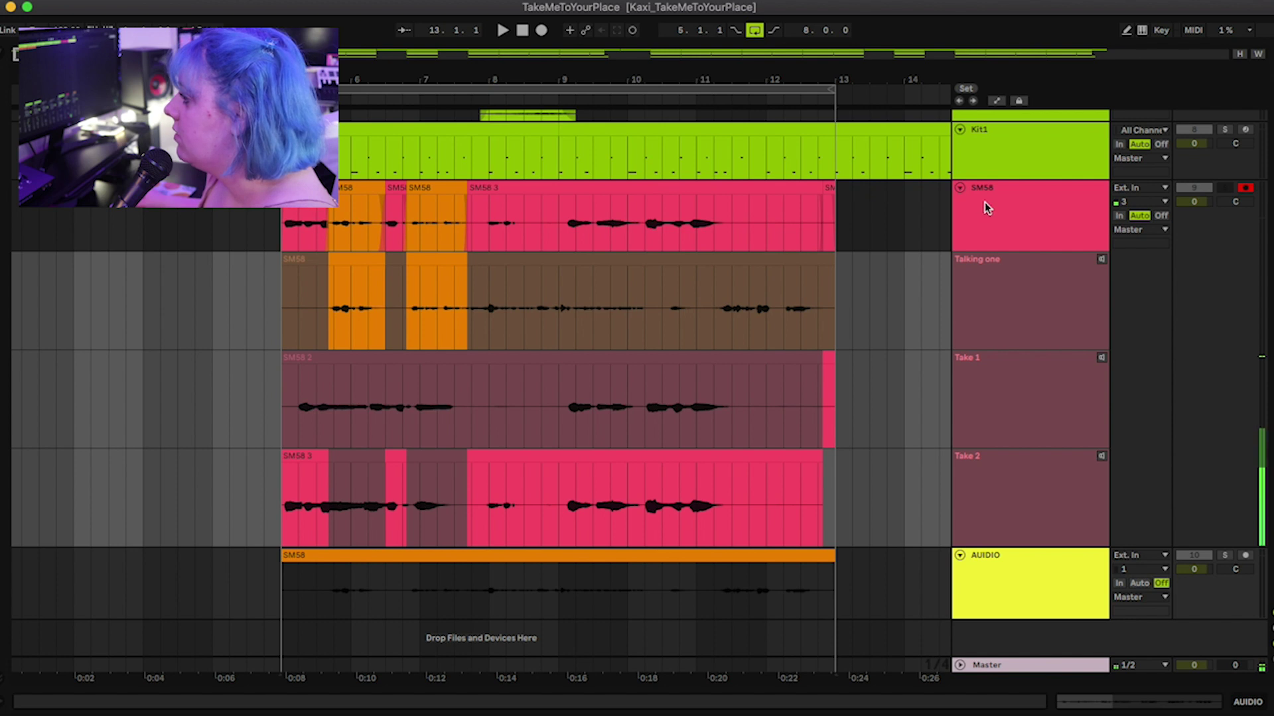
right_click(987, 202)
left_click(1048, 416)
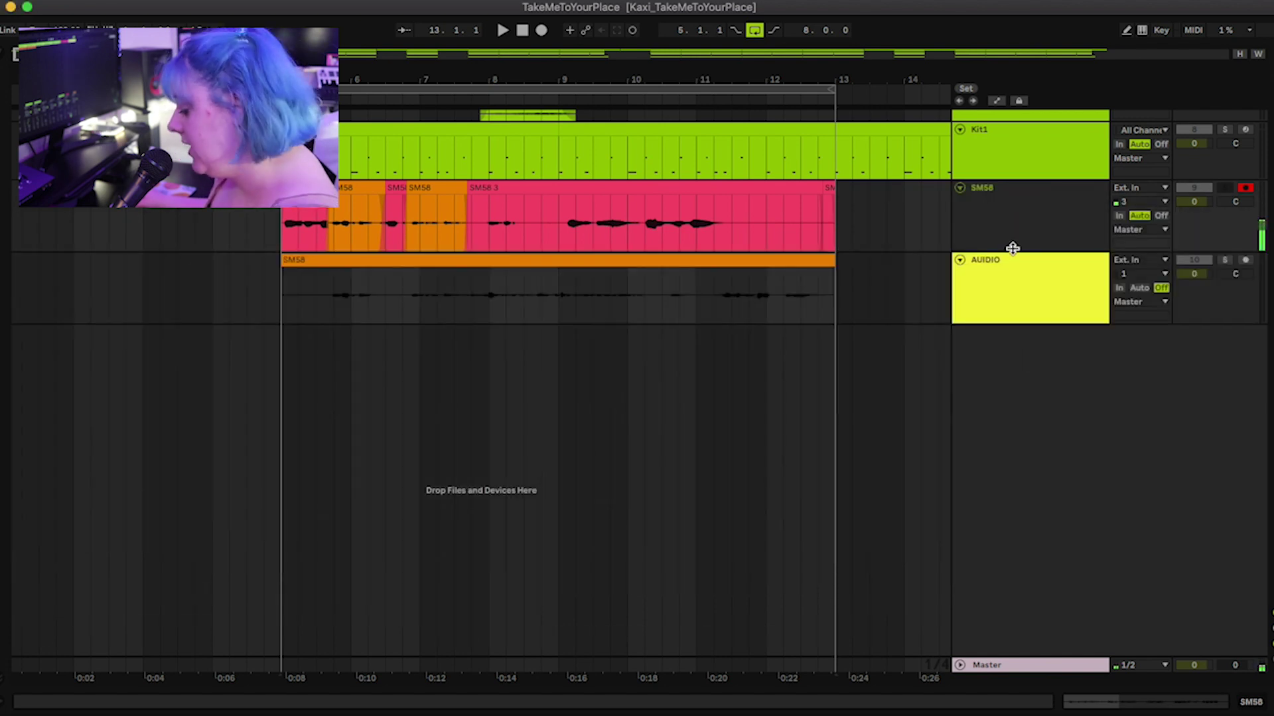
Step: Link the SM58 and AUIDIO tracks so that edits apply to both
right_click(1018, 289)
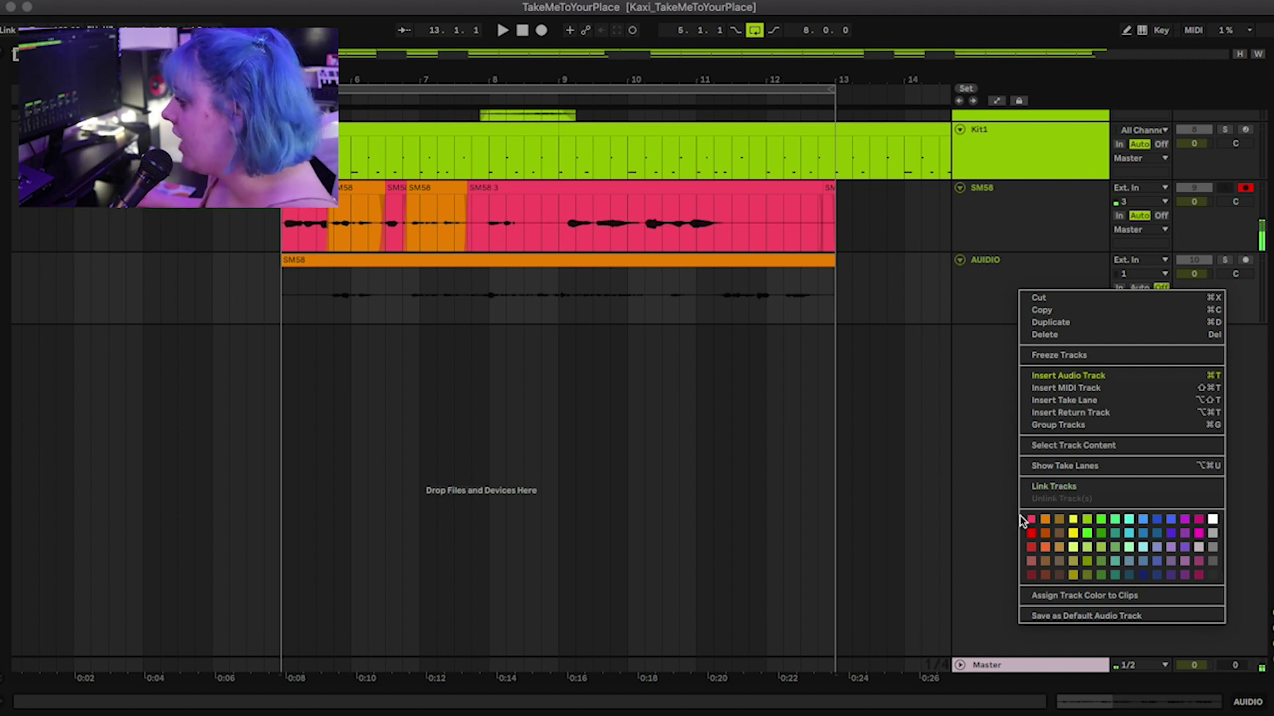
left_click(1048, 491)
left_click(853, 242)
Step: Select the section from 9.1.1 to 10.2.1 across the linked tracks and split the clips at its edges
left_click_drag(492, 212, 535, 221)
left_click_drag(427, 231, 466, 229)
left_click_drag(563, 224, 635, 229)
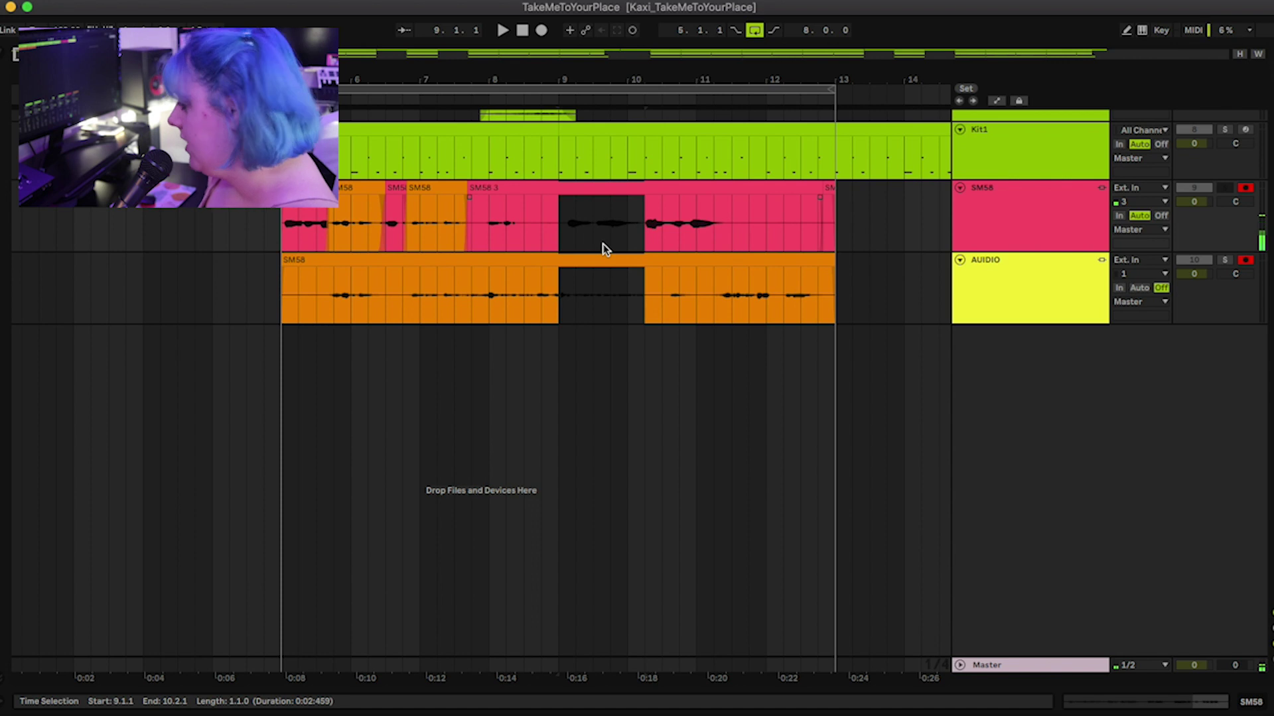
key("super+e")
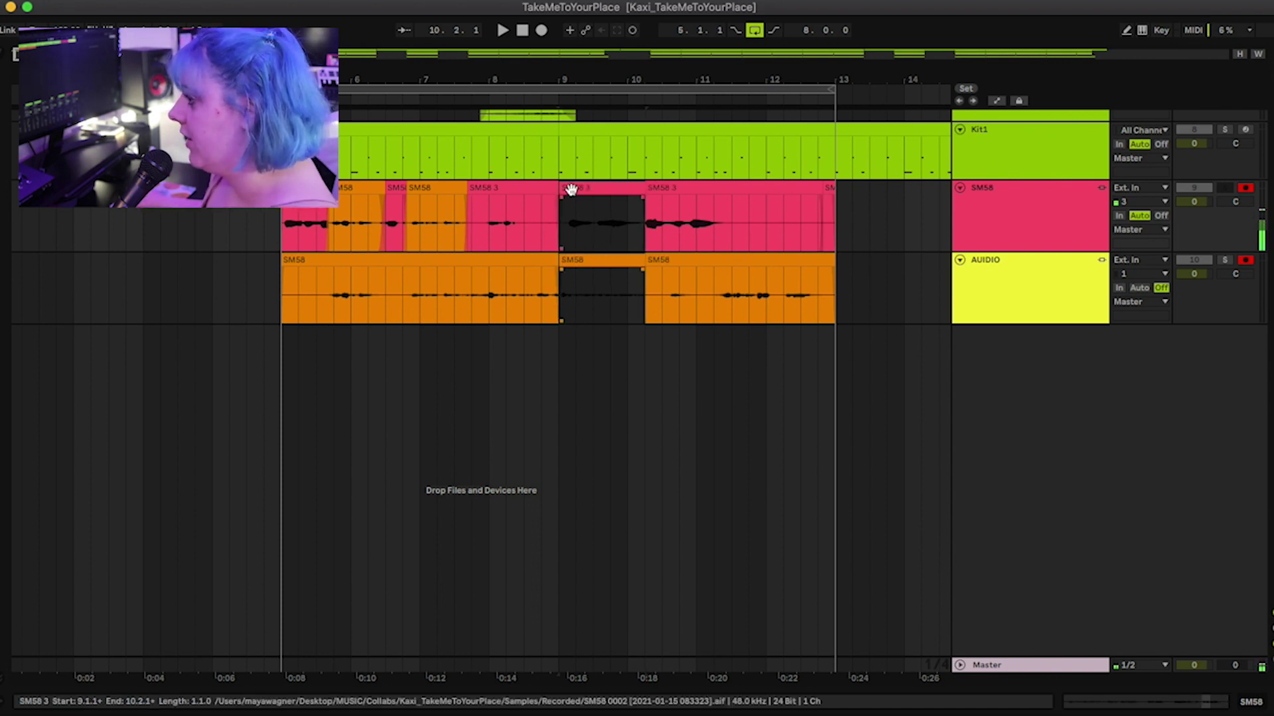
Step: Set the gain to 0.88 dB and the transposition to 15 st for the linked clips just before bar 9
left_click(515, 193)
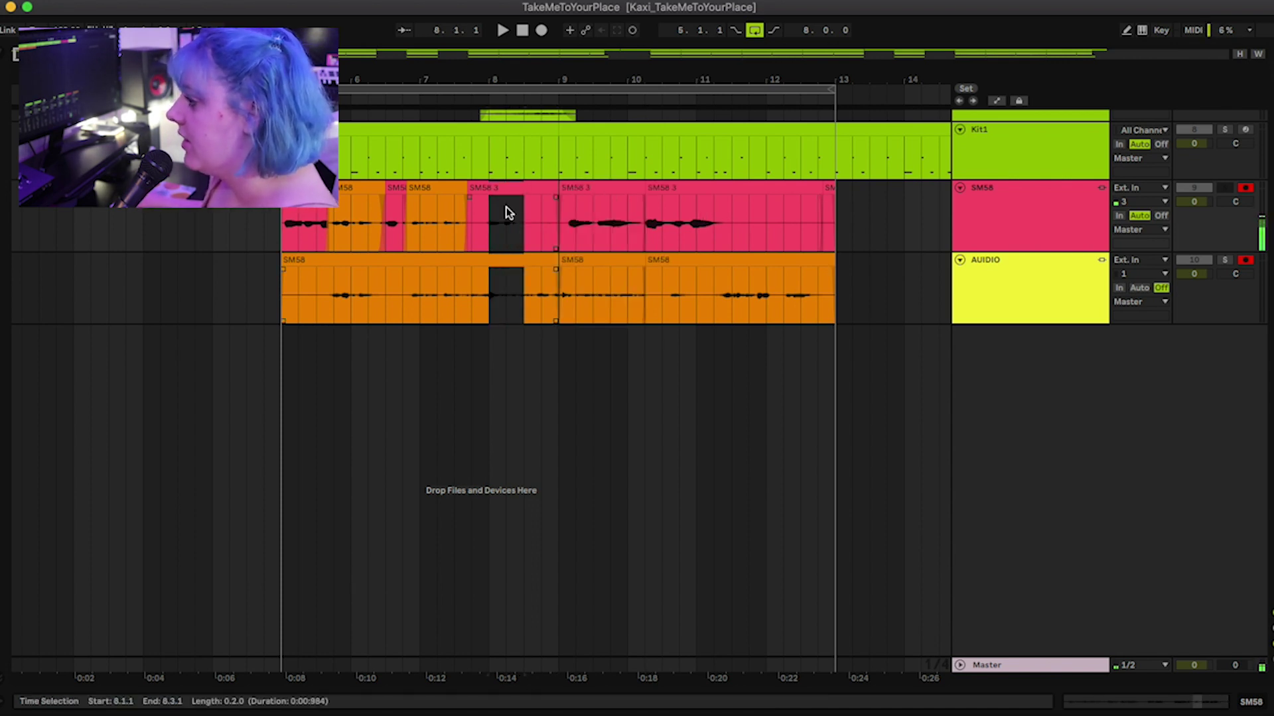
double_click(497, 189)
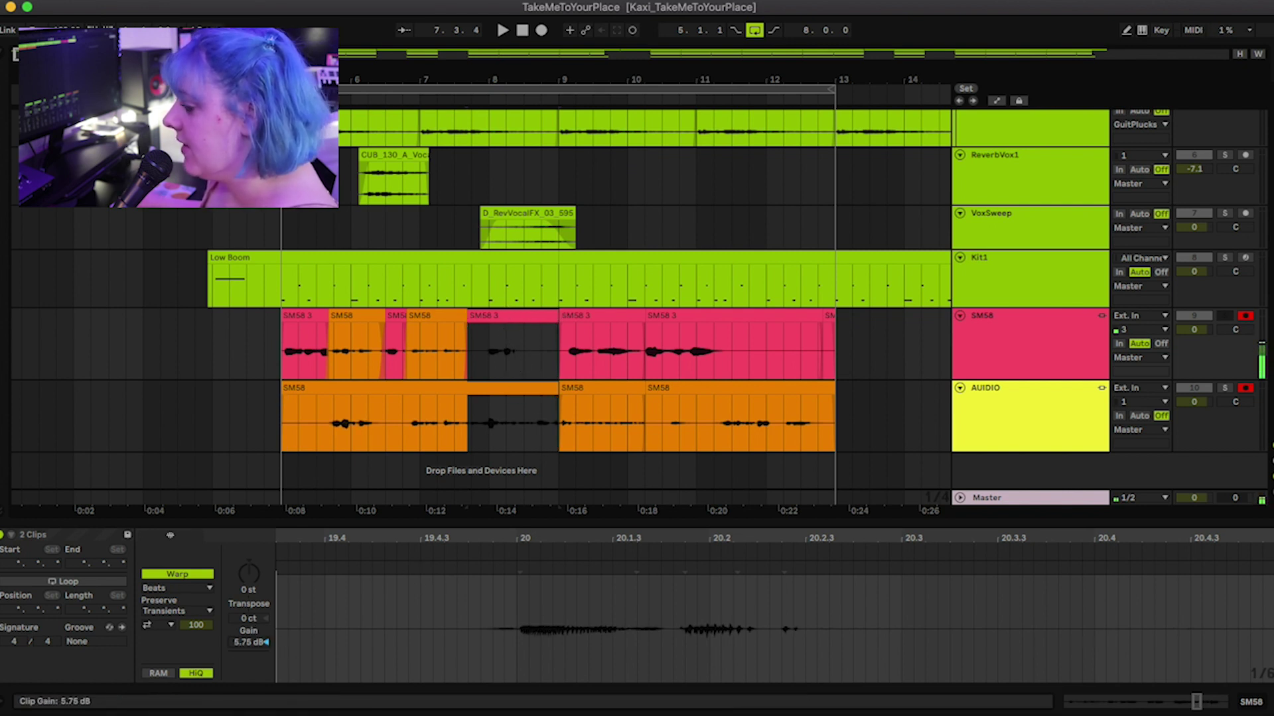
left_click_drag(251, 642, 250, 650)
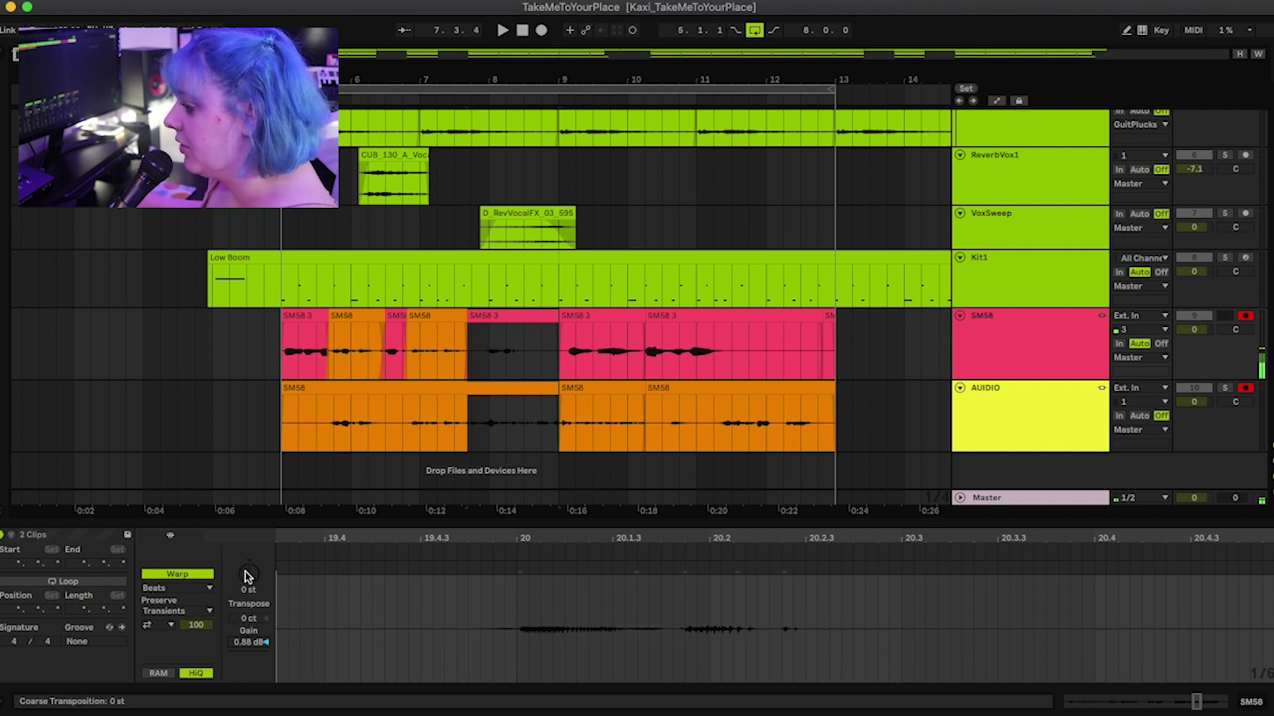
left_click_drag(249, 573, 247, 576)
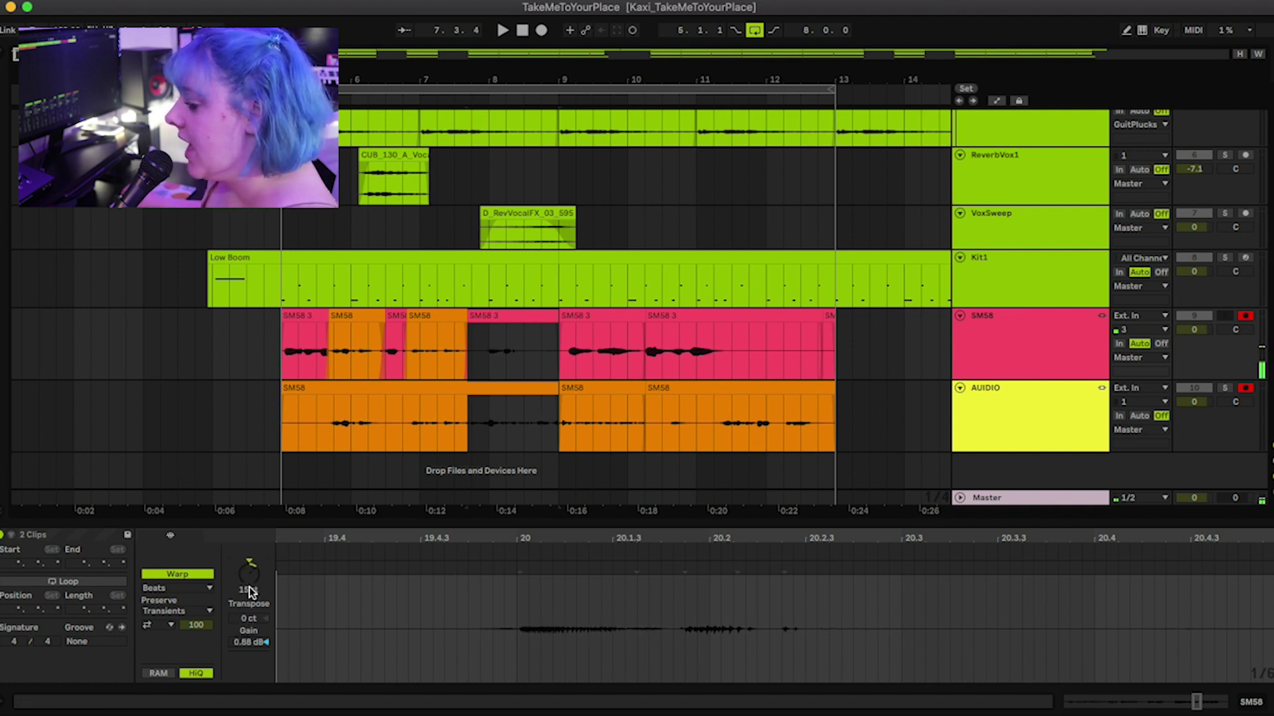
Step: Switch Warp off and back on for the two linked clips, keeping their current timing
left_click(177, 574)
left_click(178, 574)
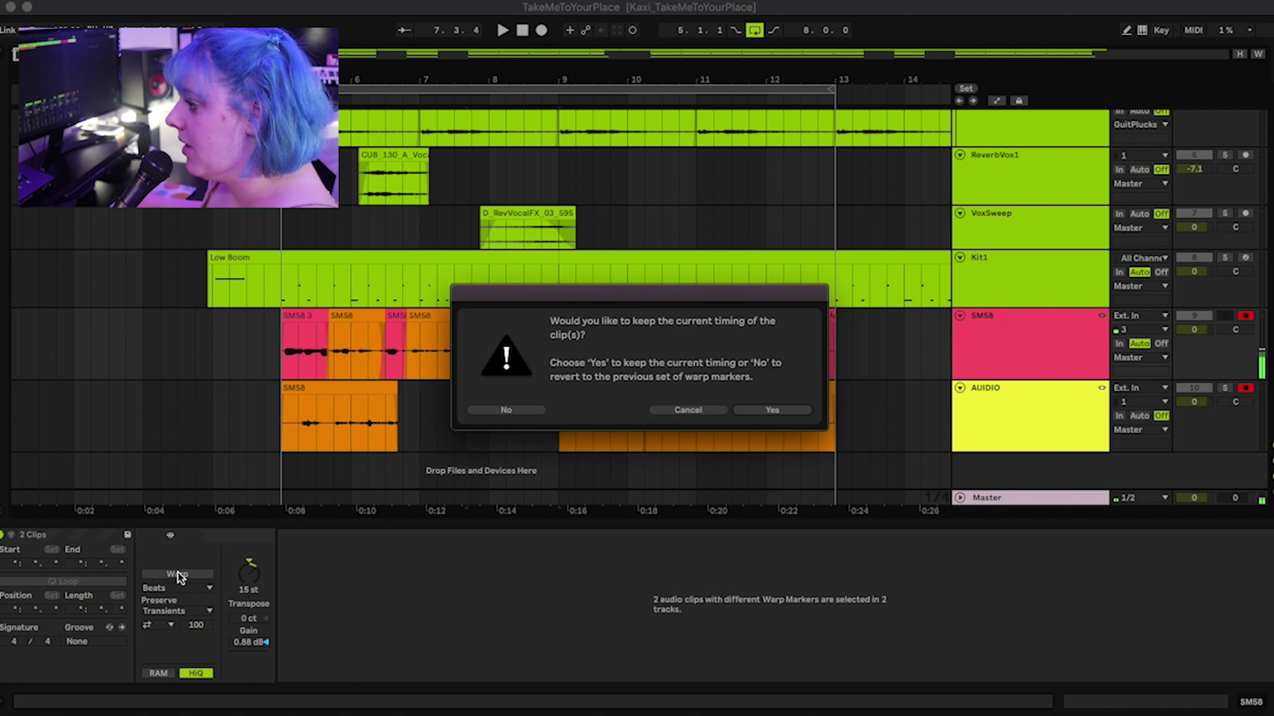
left_click(772, 410)
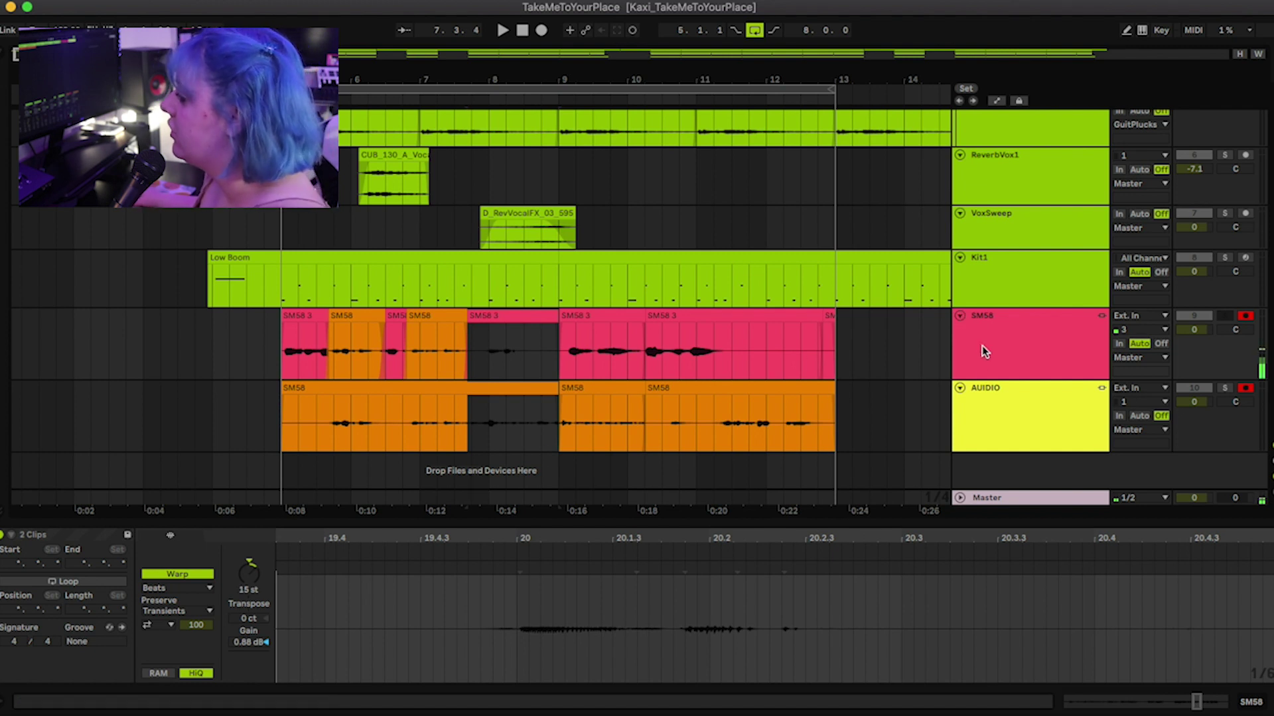
Step: Rename the AUIDIO track as "link showig"
left_click(985, 388)
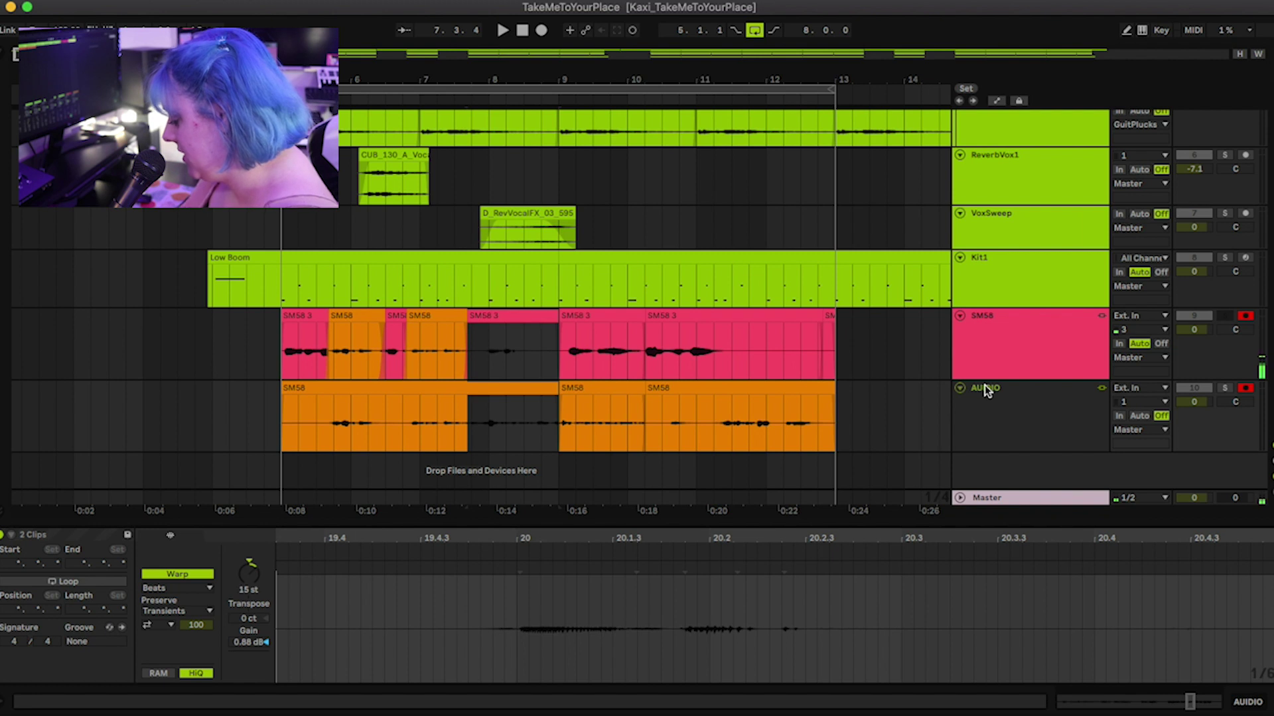
double_click(985, 387)
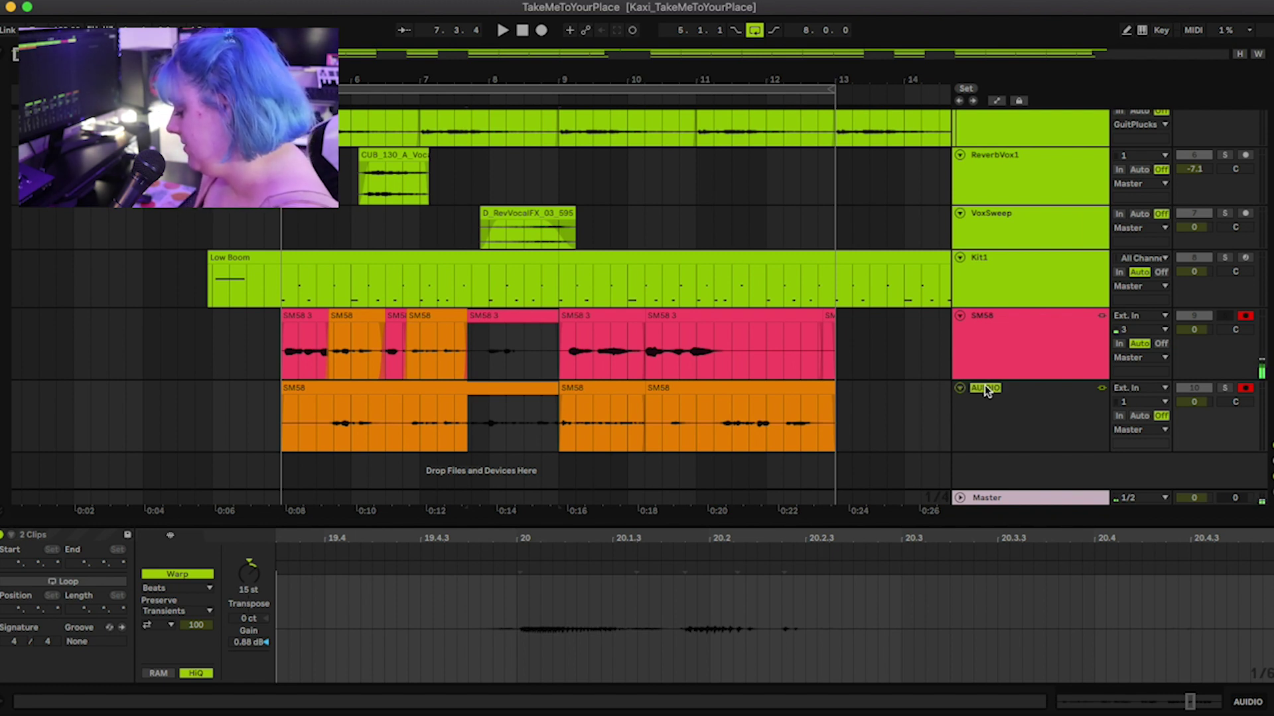
type("link showig")
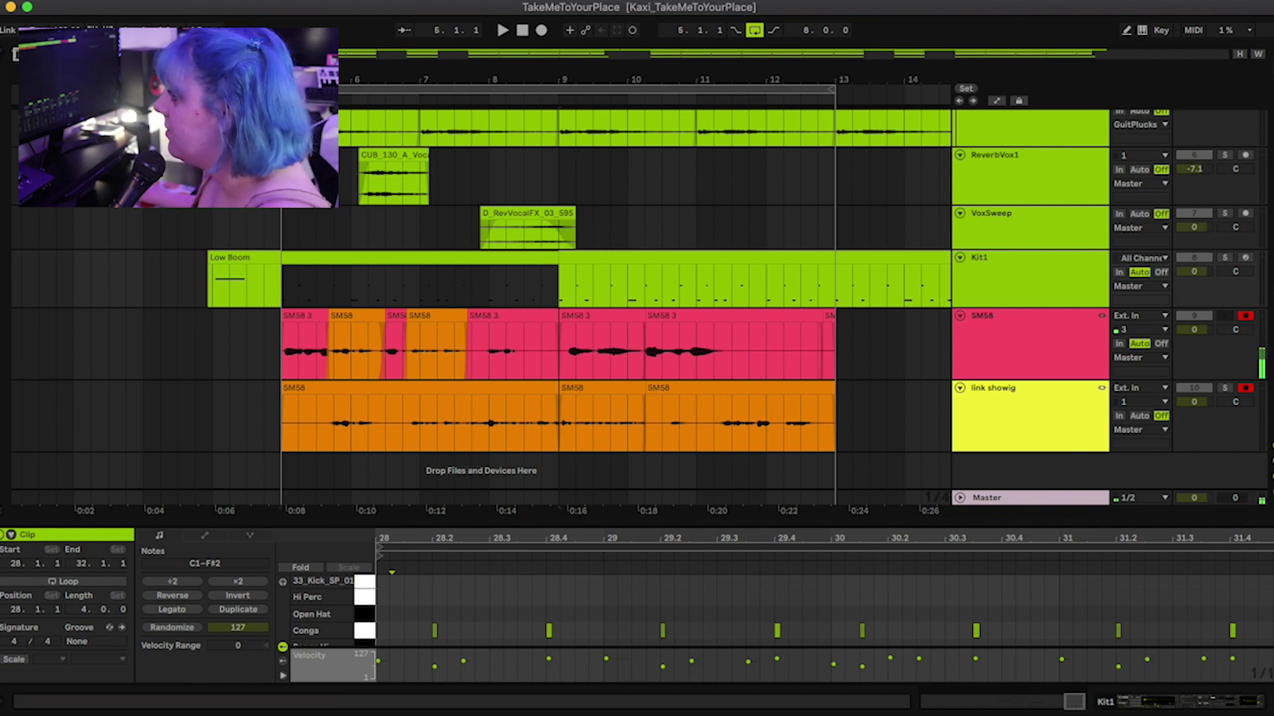
Step: Switch to Session View and show the 3-89_Cs_Redemption_Loop MIDI clip in an enlarged note editor
key("Tab")
left_click_drag(385, 524, 385, 284)
left_click(514, 463)
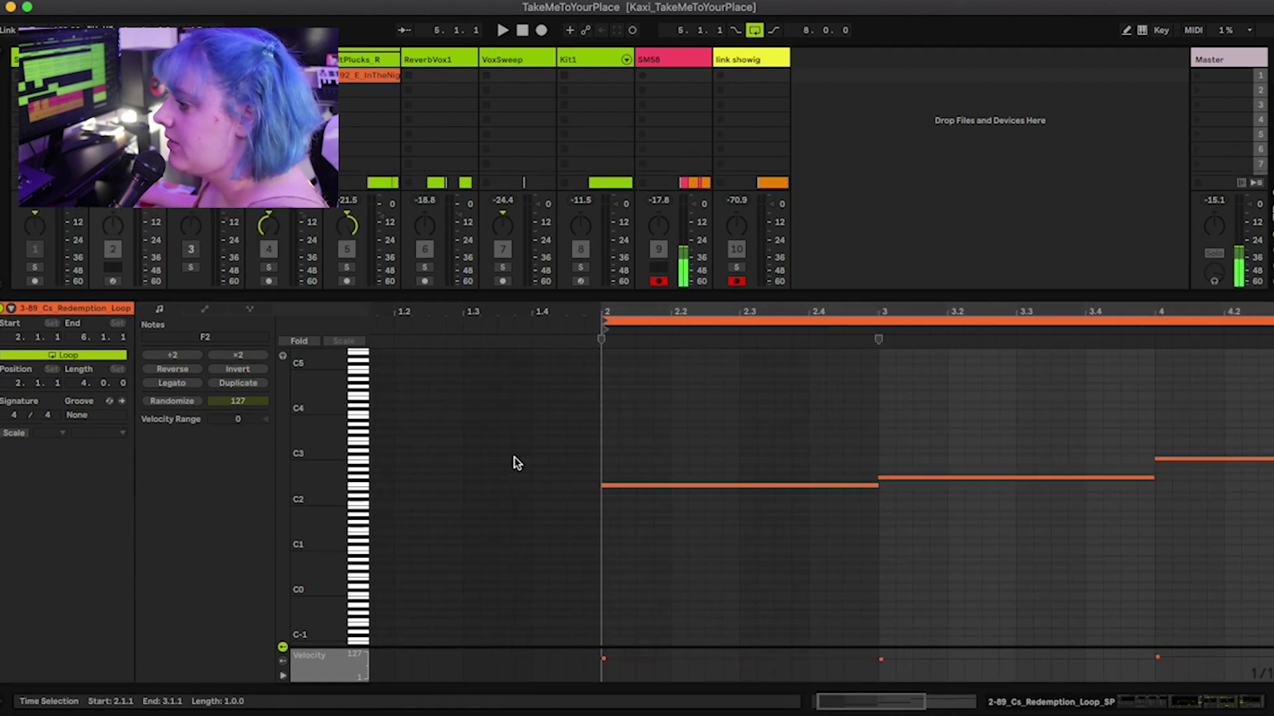
scroll(516, 462, "right", 10)
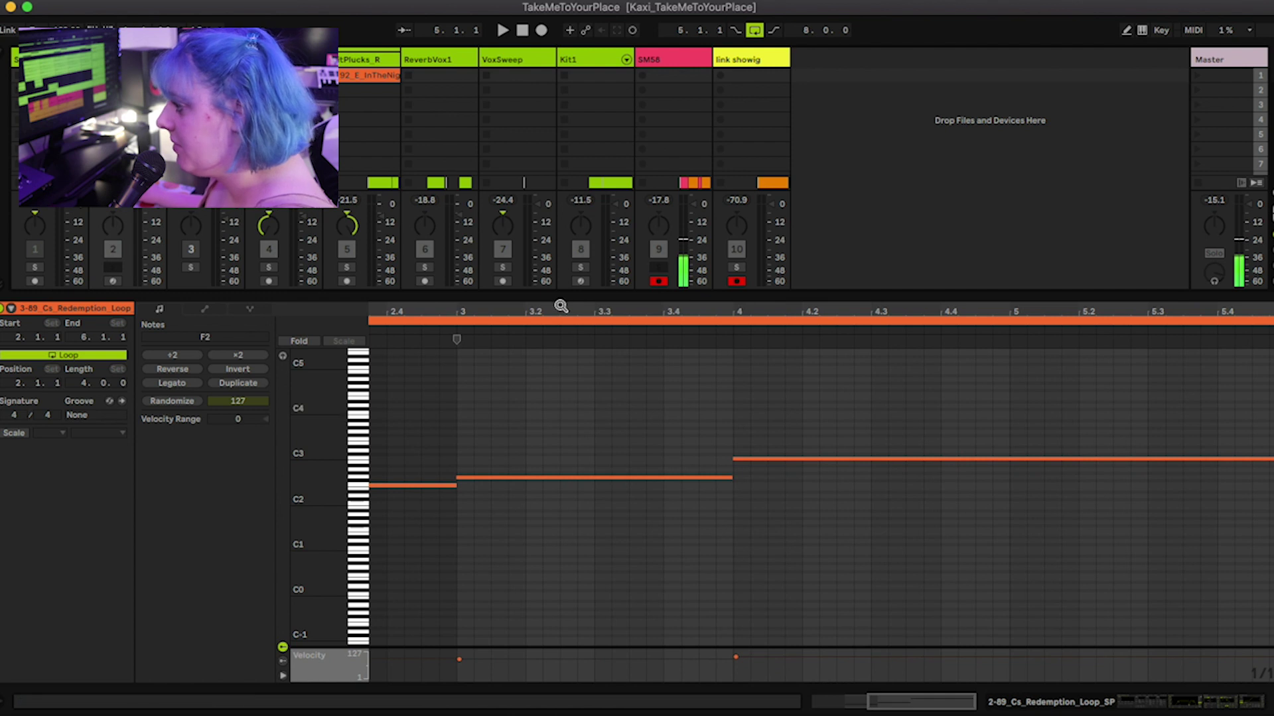
left_click_drag(557, 309, 663, 300)
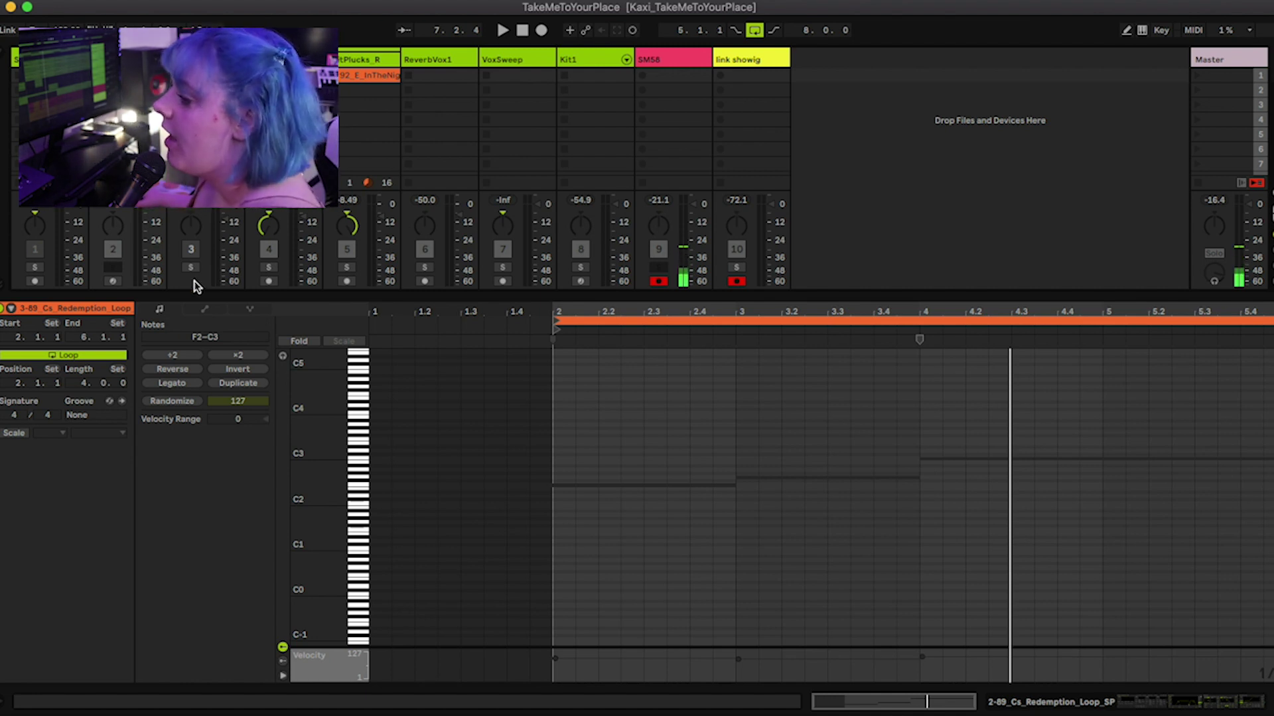
Step: Randomize the velocities of the Redemption Loop clip's notes several times, using a randomization amount of 127
left_click(206, 311)
left_click(251, 309)
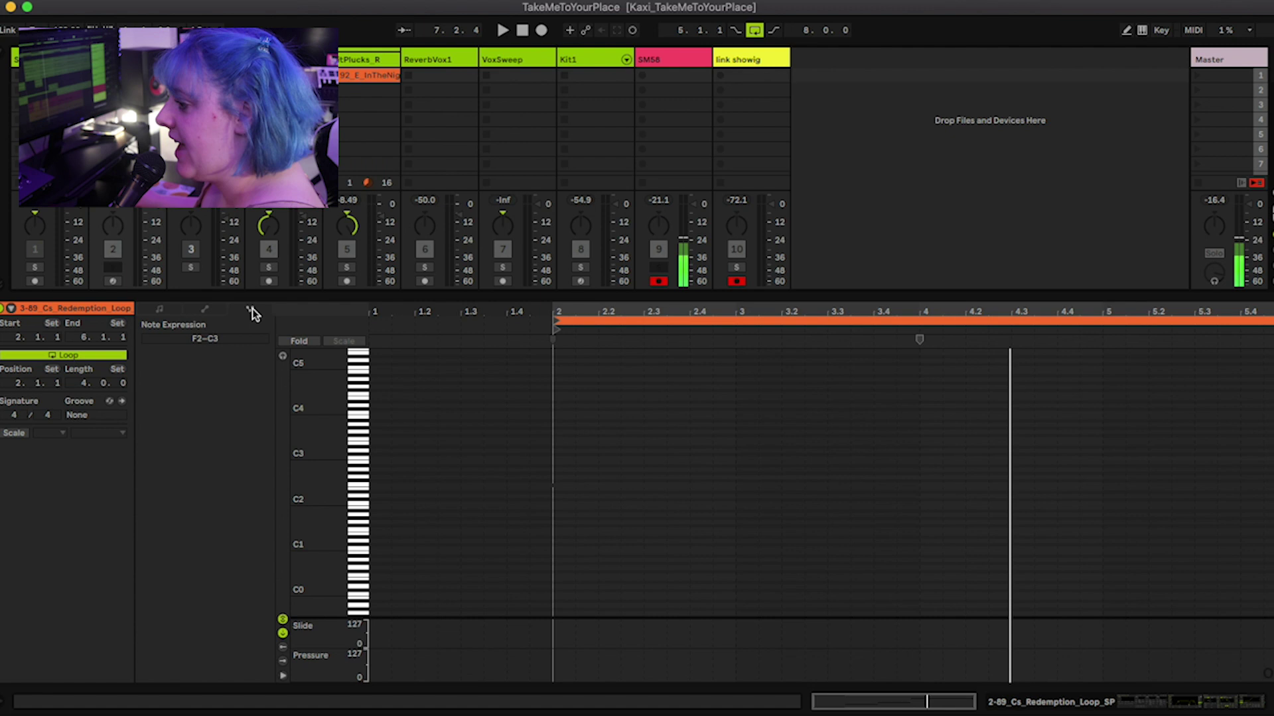
left_click(160, 310)
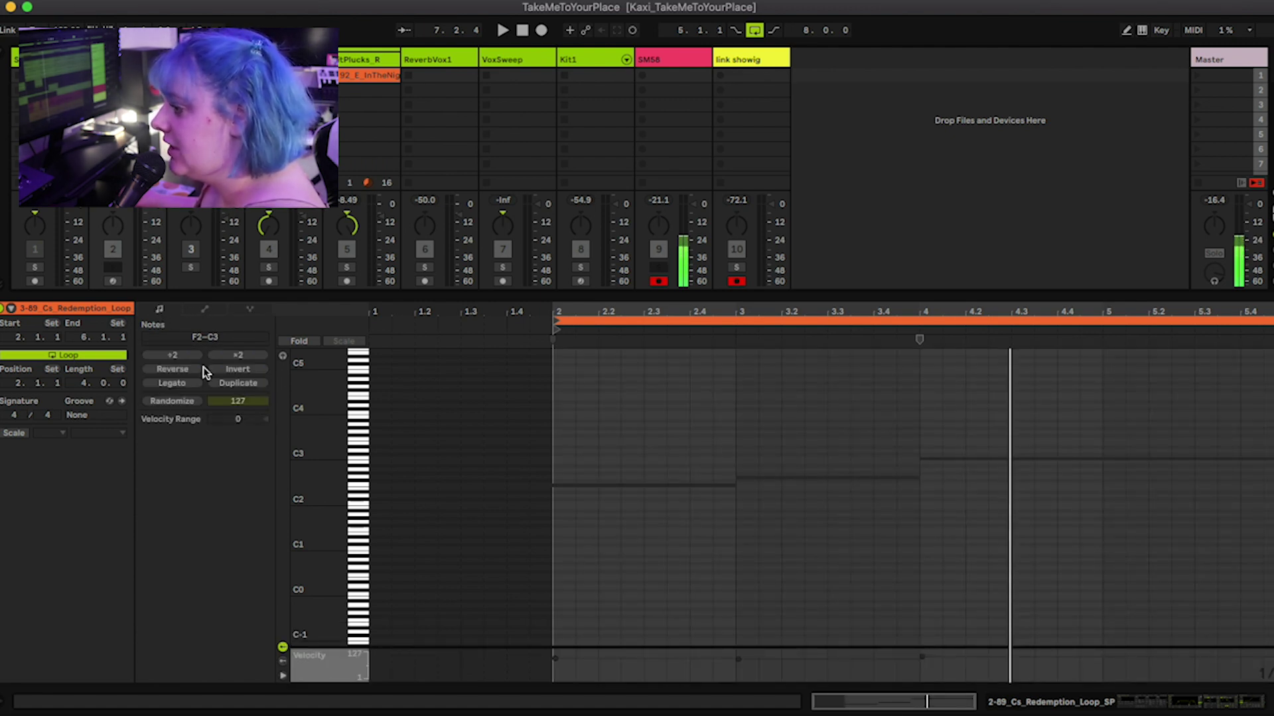
left_click(171, 403)
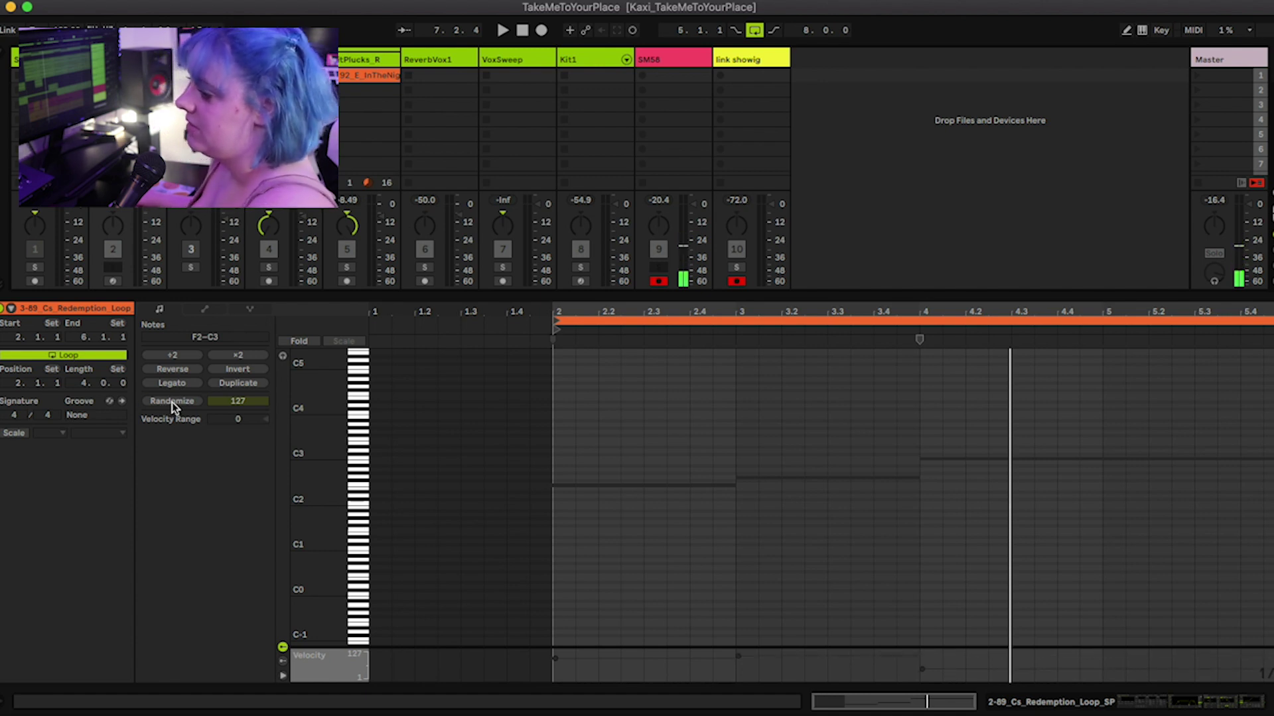
left_click(652, 425)
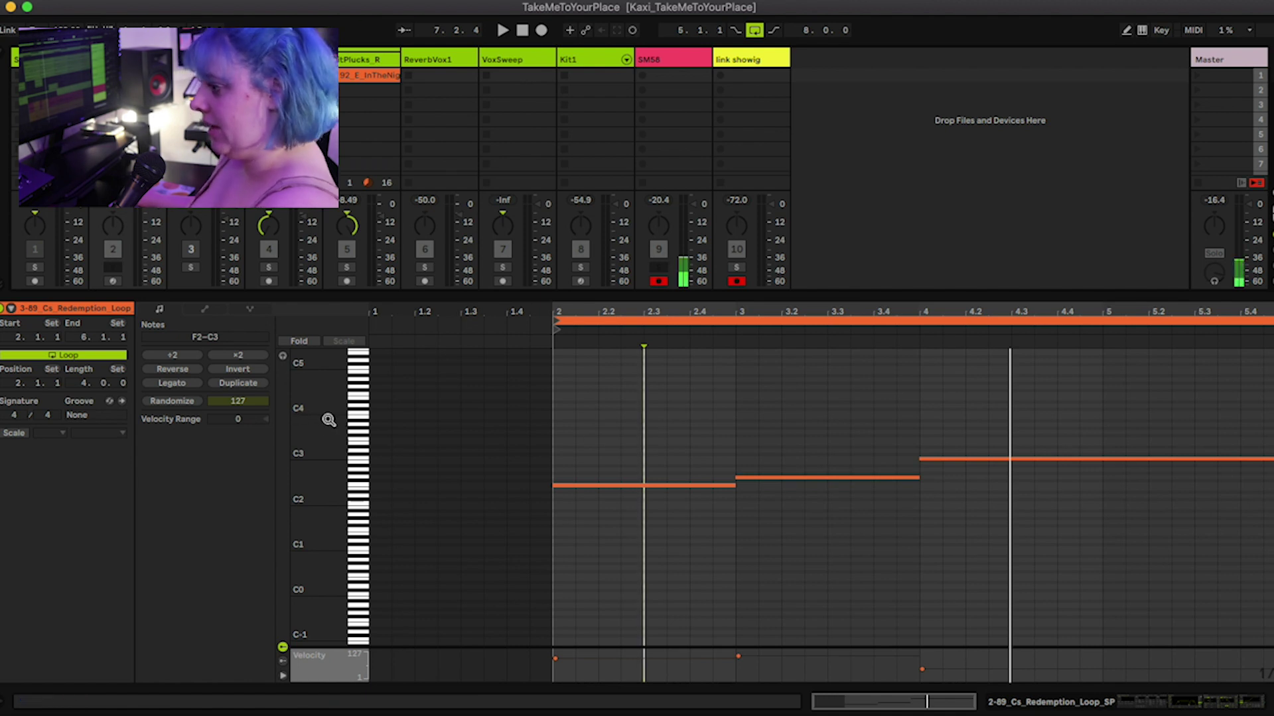
left_click(177, 402)
left_click(178, 402)
left_click(177, 402)
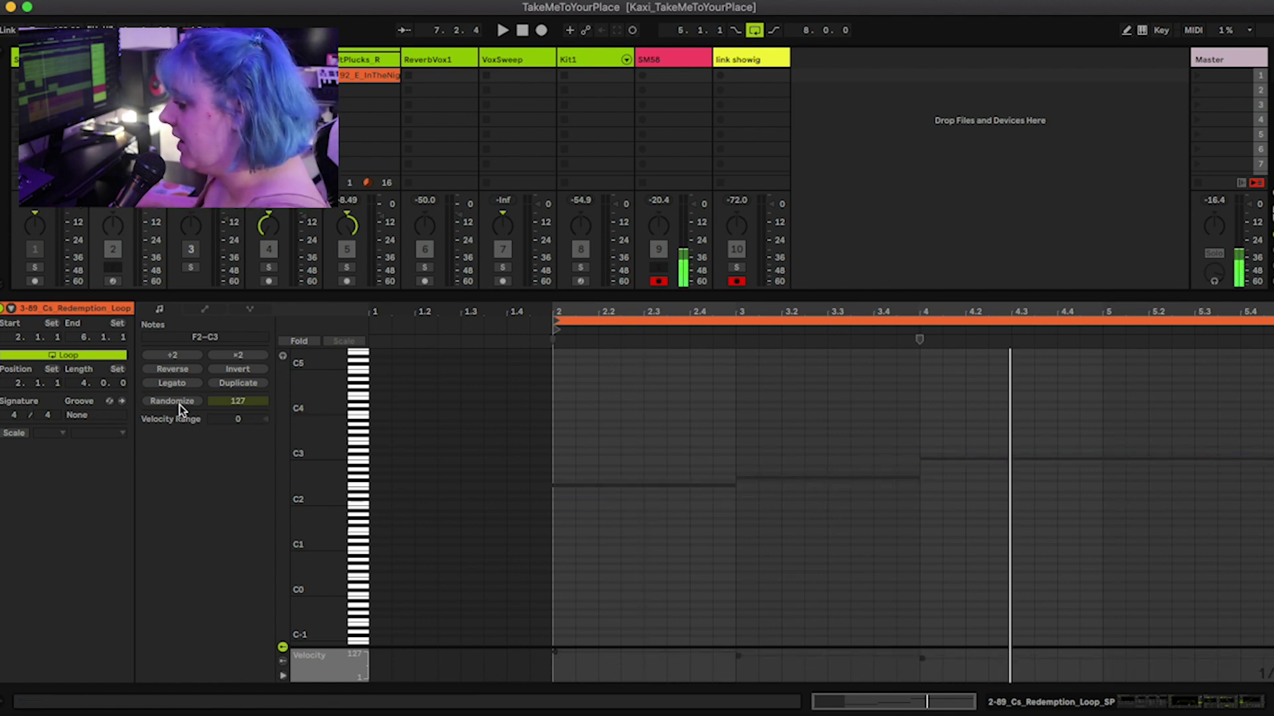
Step: Show the Redemption Loop clip's envelopes and switch the envelope loop to unlinked and back to linked
left_click(206, 310)
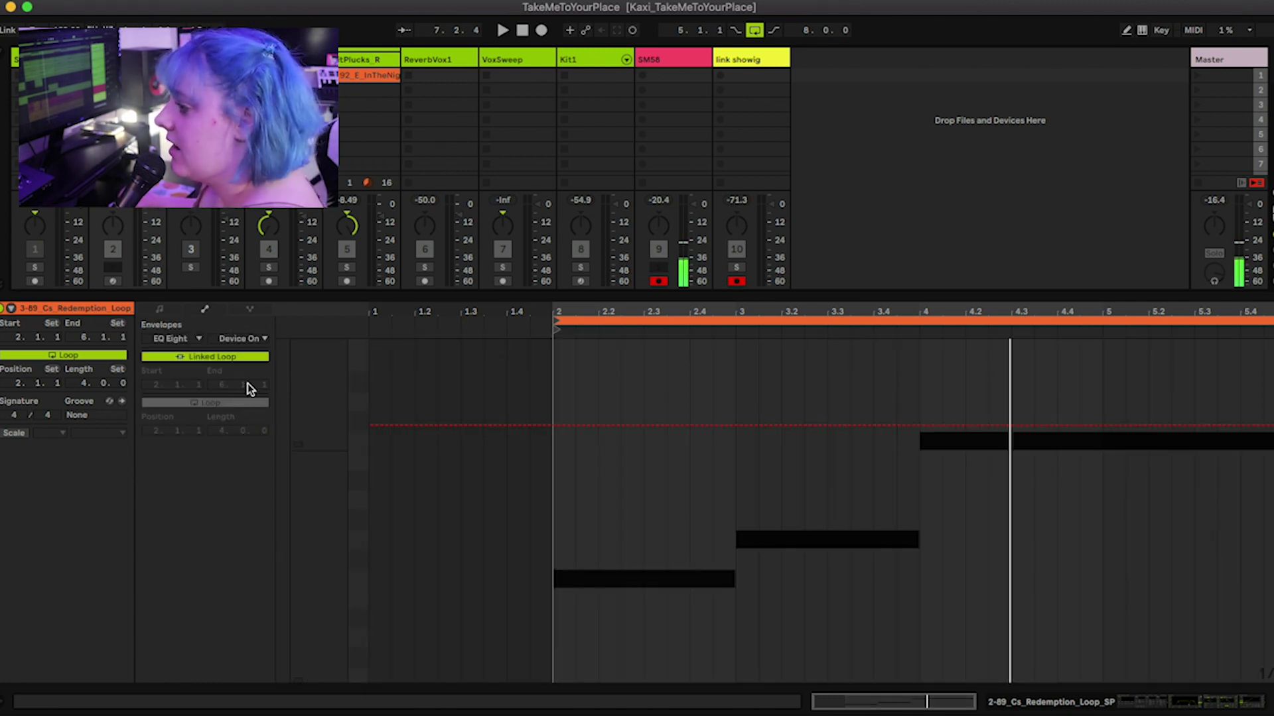
left_click(222, 357)
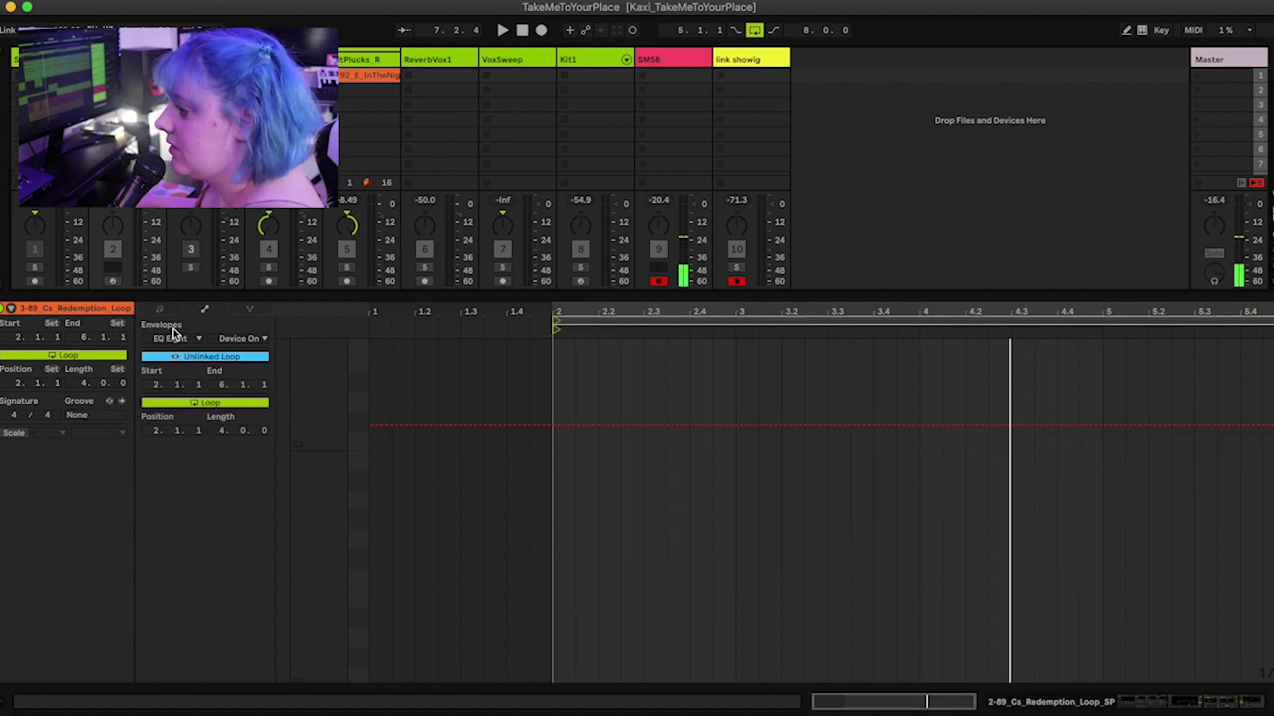
left_click(184, 359)
Step: Draw a dip in the clip's Mixer Track Volume automation, with its low point at bar 3 and recovering by beat 3.3
left_click(182, 339)
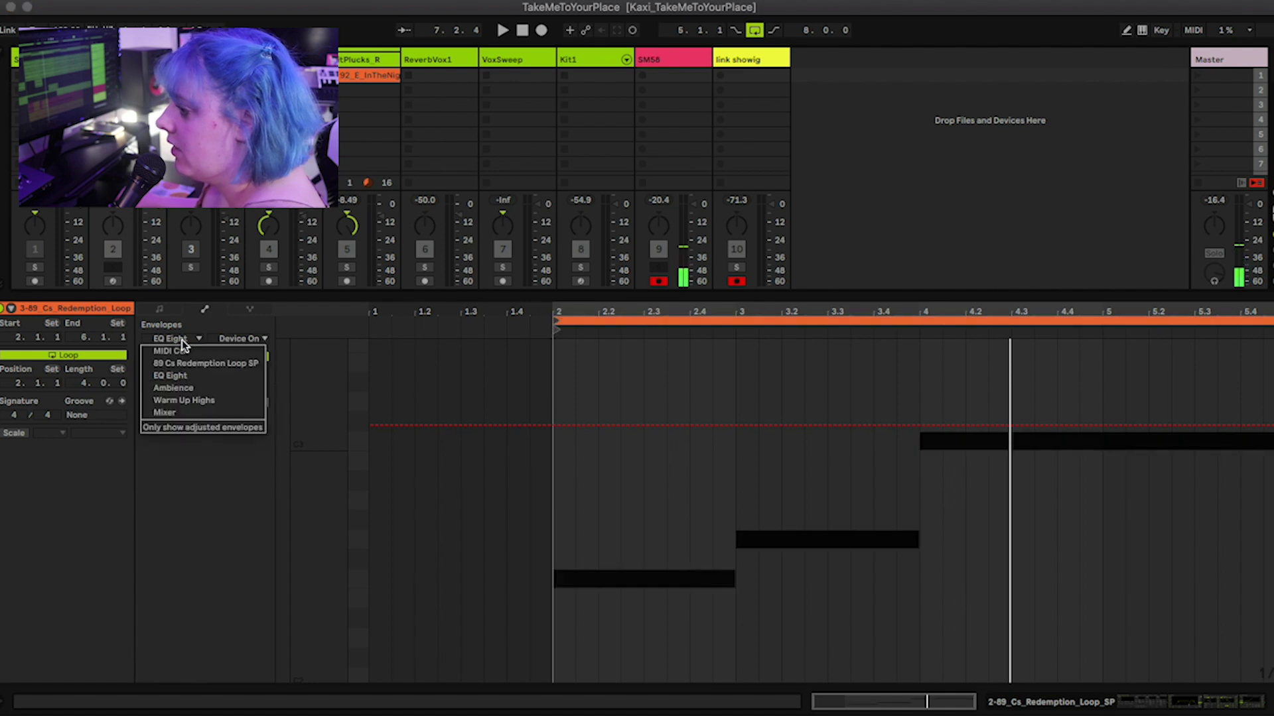
left_click(174, 412)
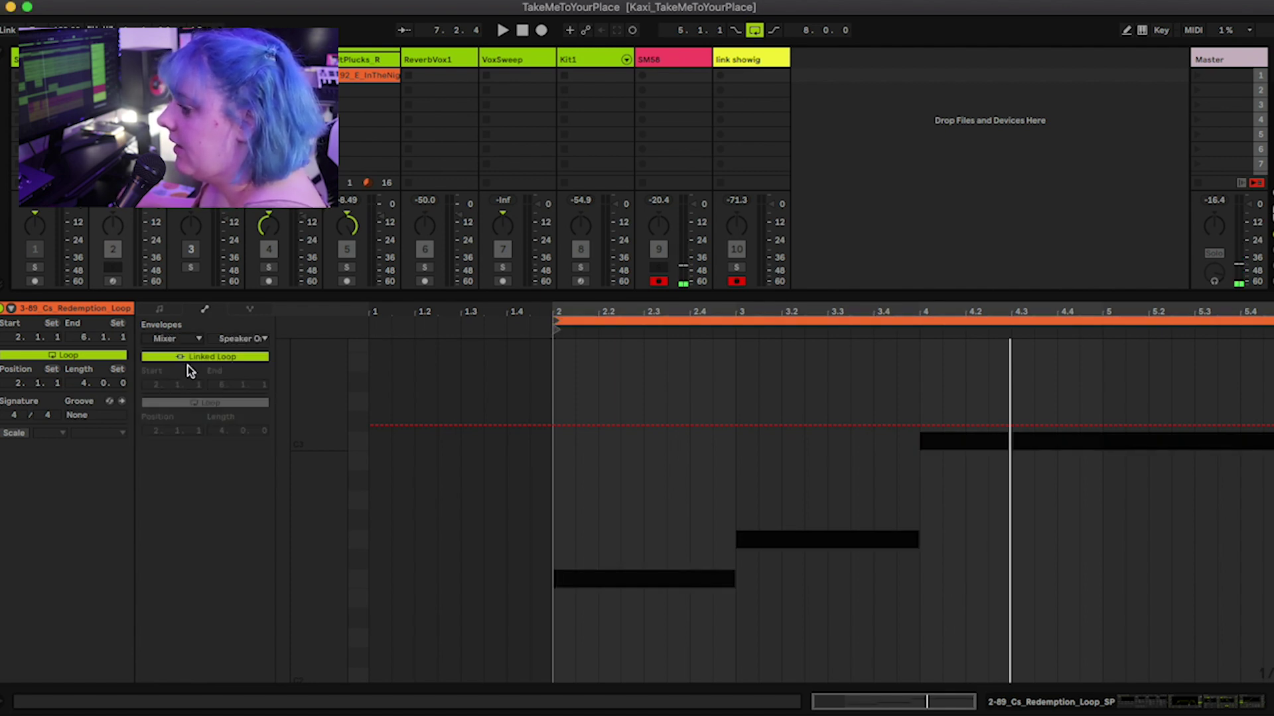
left_click(239, 340)
left_click(245, 370)
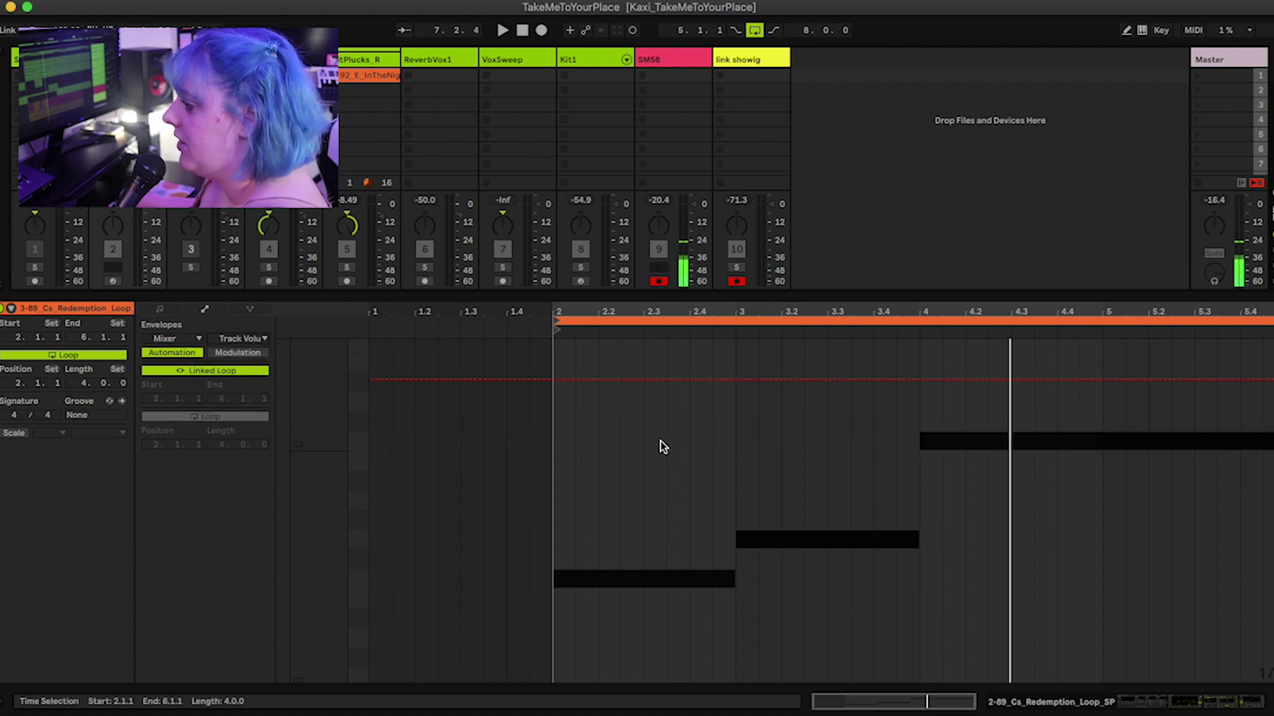
left_click(588, 379)
left_click(735, 380)
left_click_drag(735, 380, 827, 385)
left_click(829, 449)
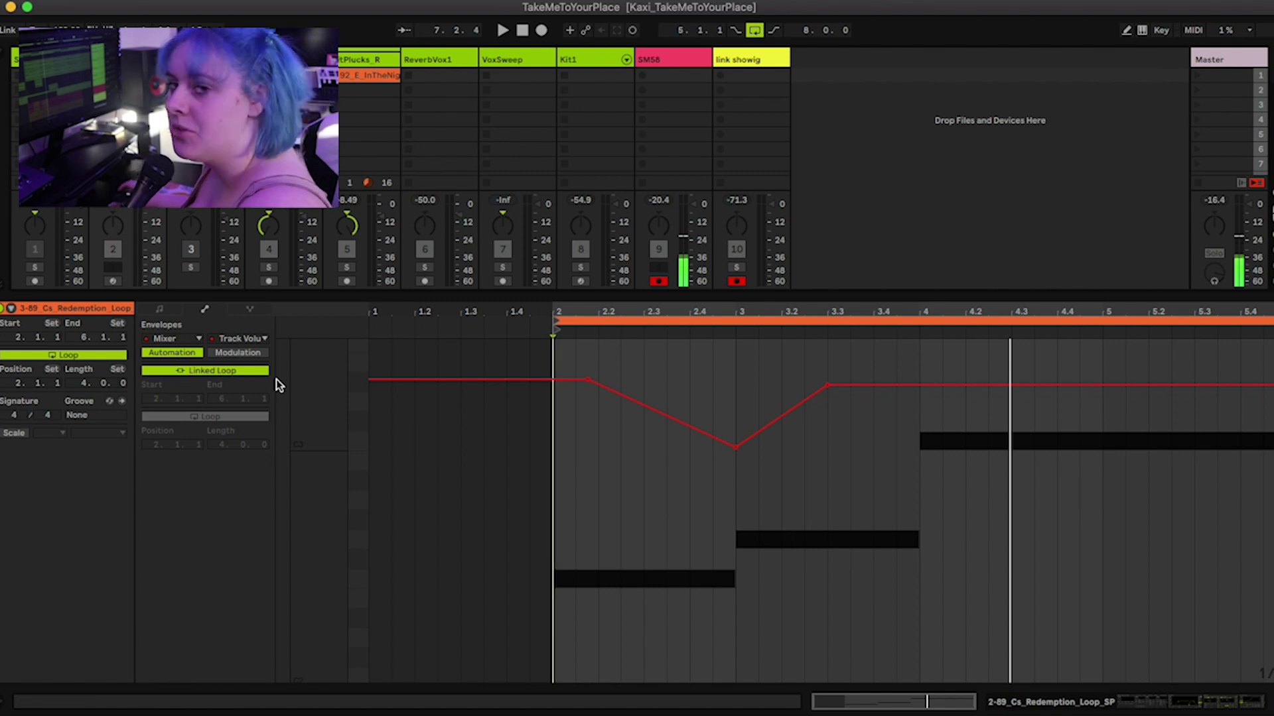
Step: In the Redemption Loop track's Sampler, assign the Slide MPE source to modulate Volume
left_click(250, 309)
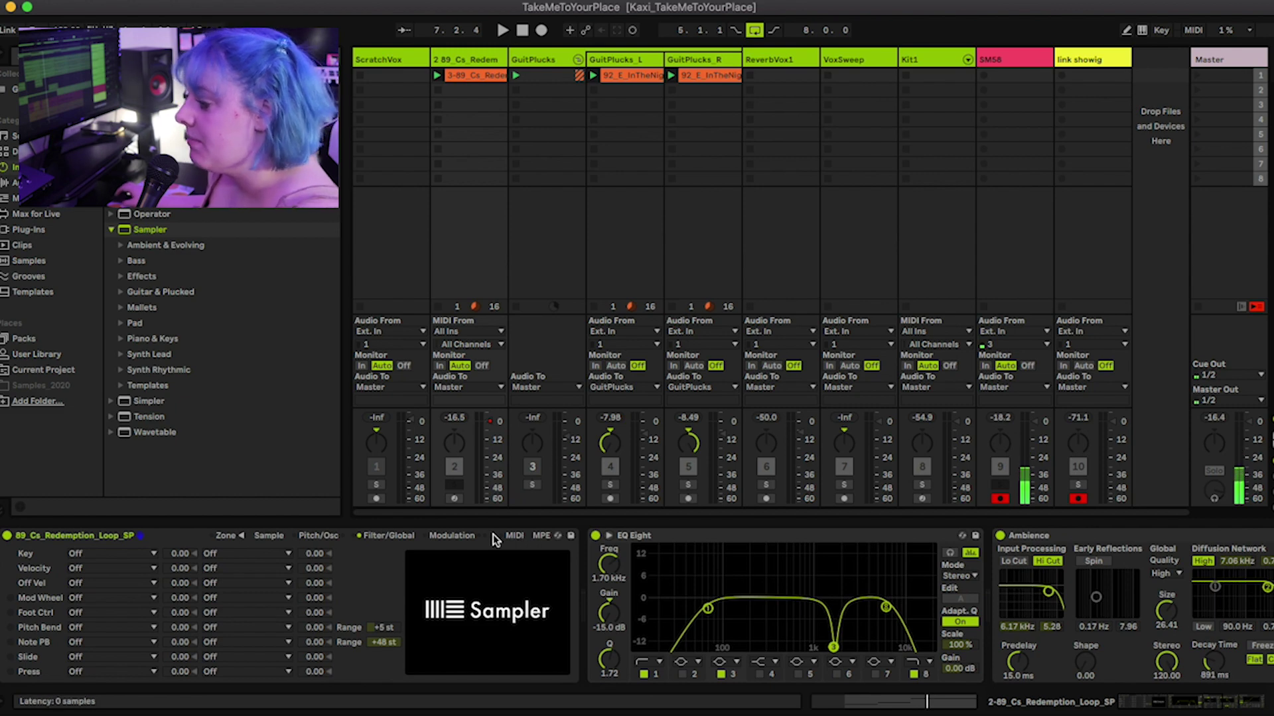
left_click(448, 541)
left_click(514, 537)
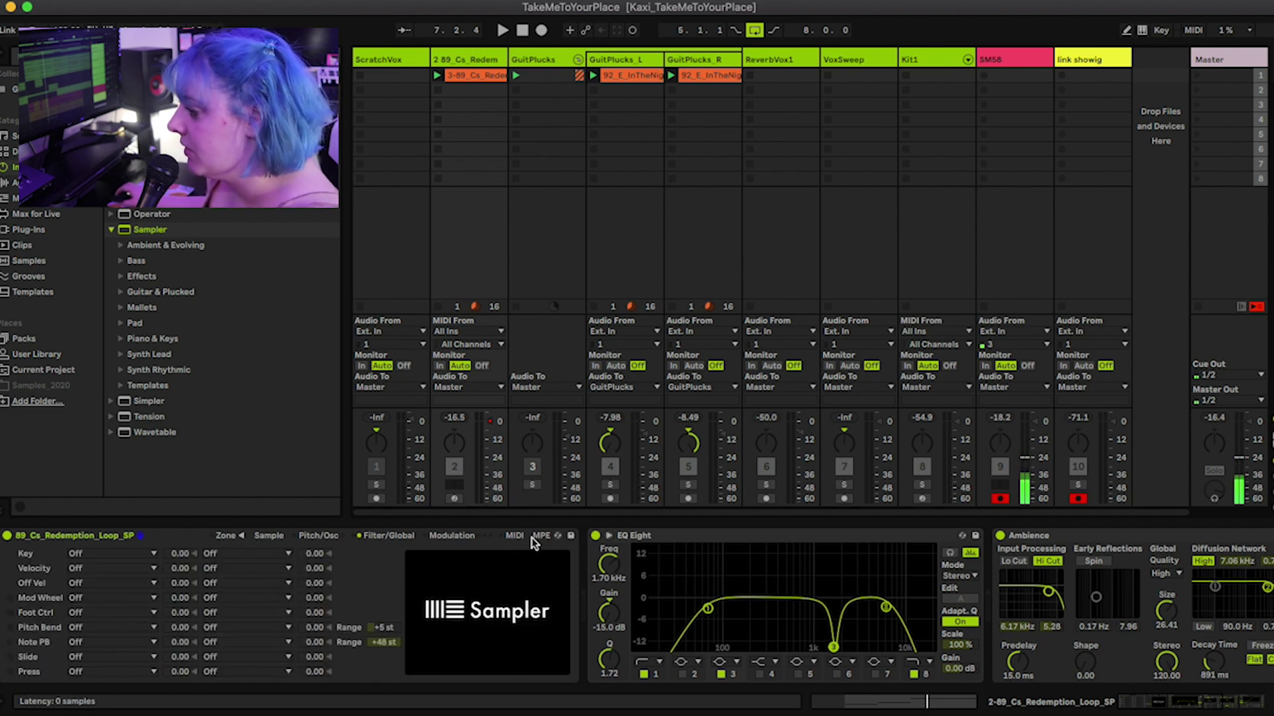
scroll(540, 540, "right", 5)
scroll(497, 588, "left", 5)
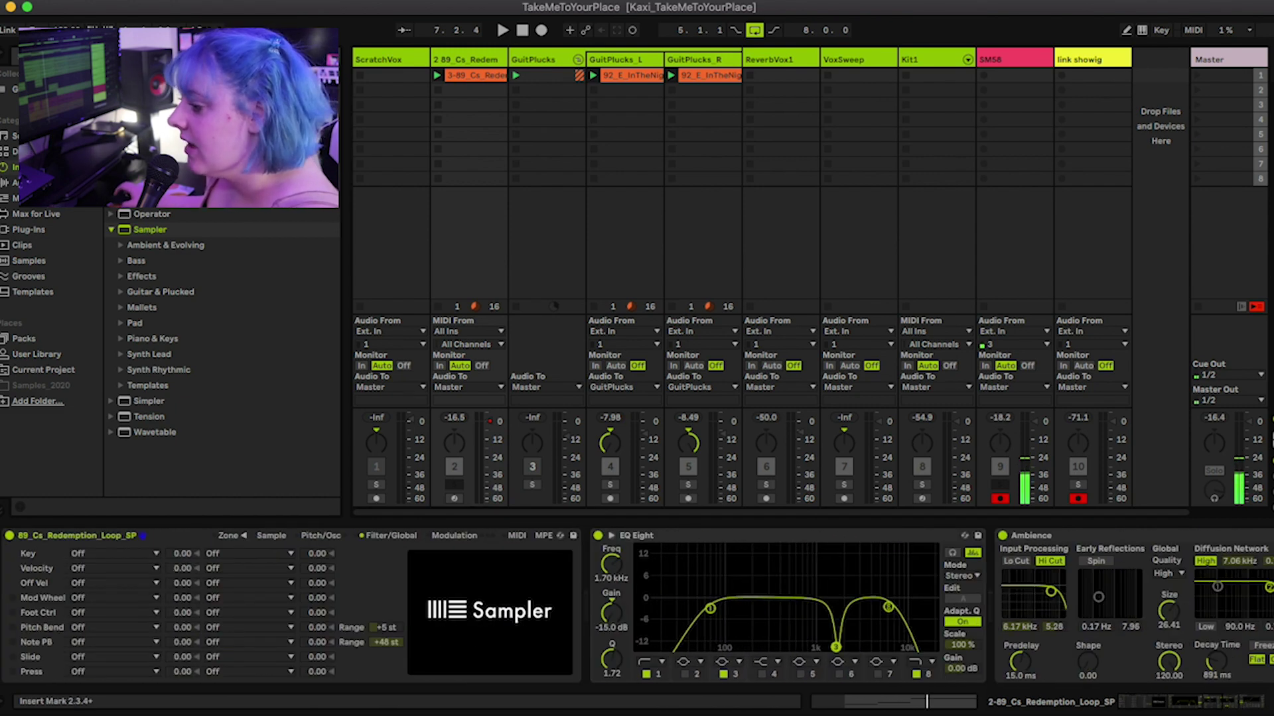
left_click(111, 658)
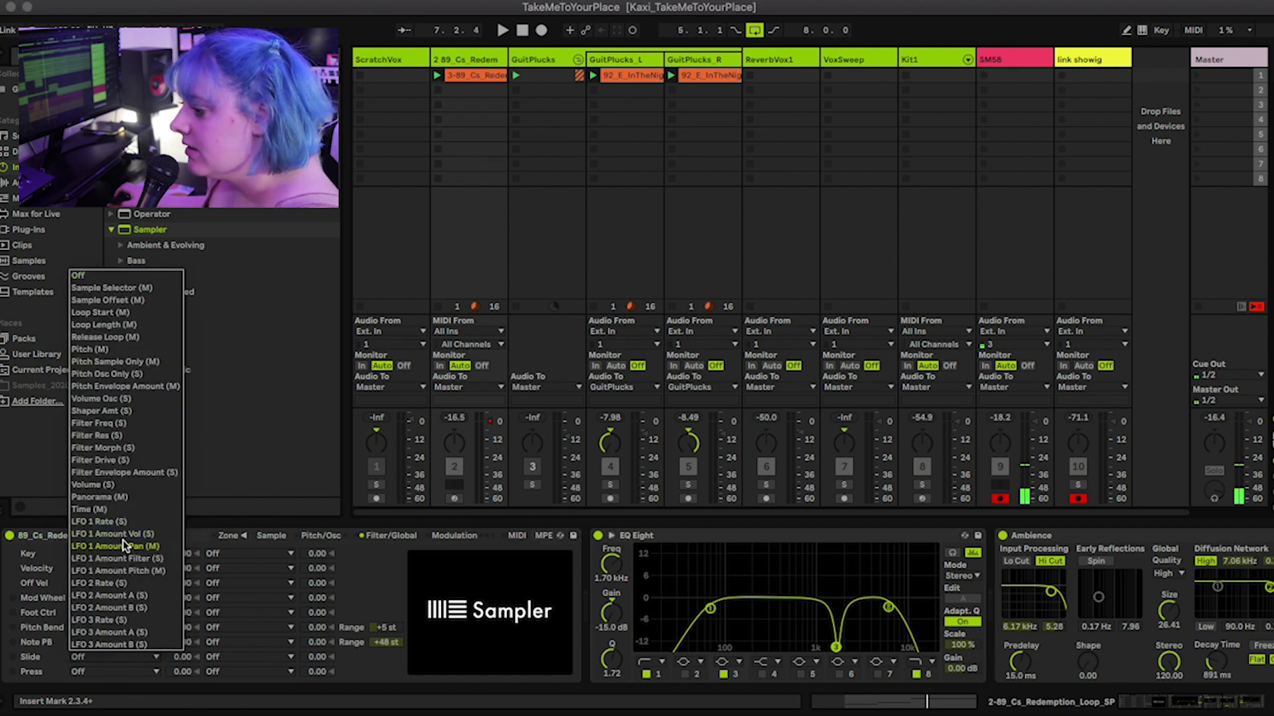
left_click(45, 631)
scroll(126, 663, "right", 1)
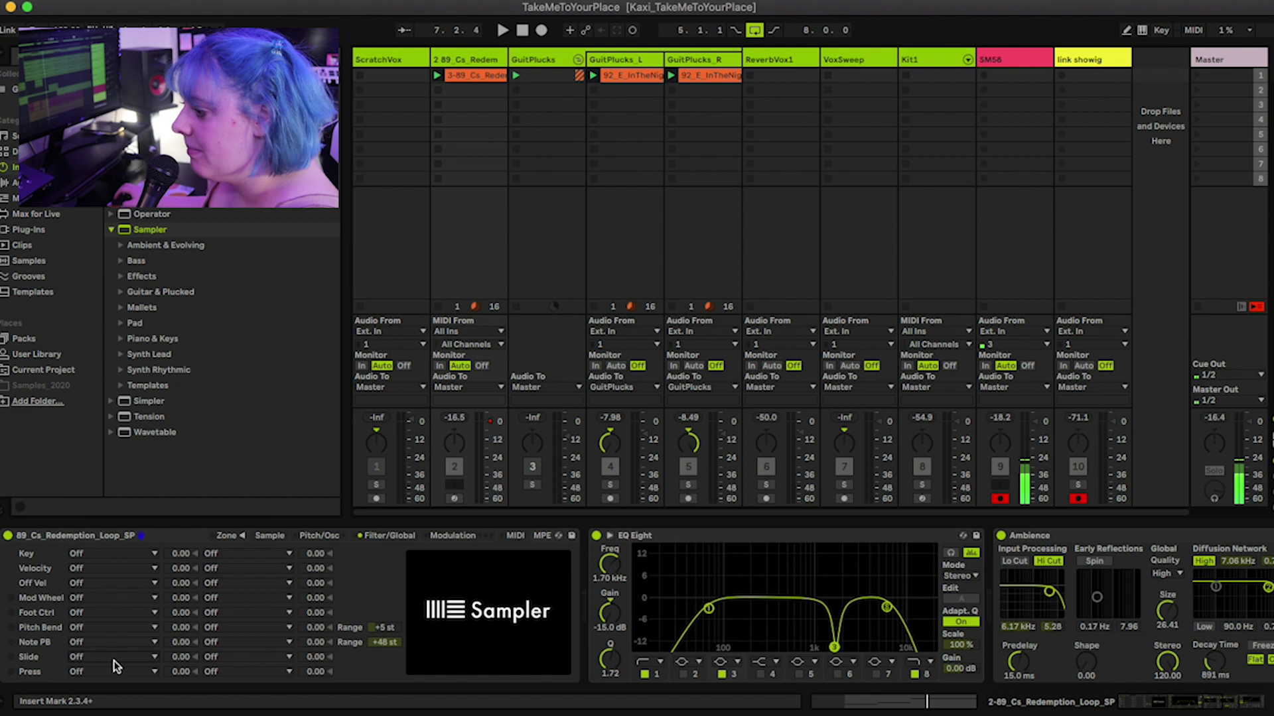
scroll(121, 658, "left", 1)
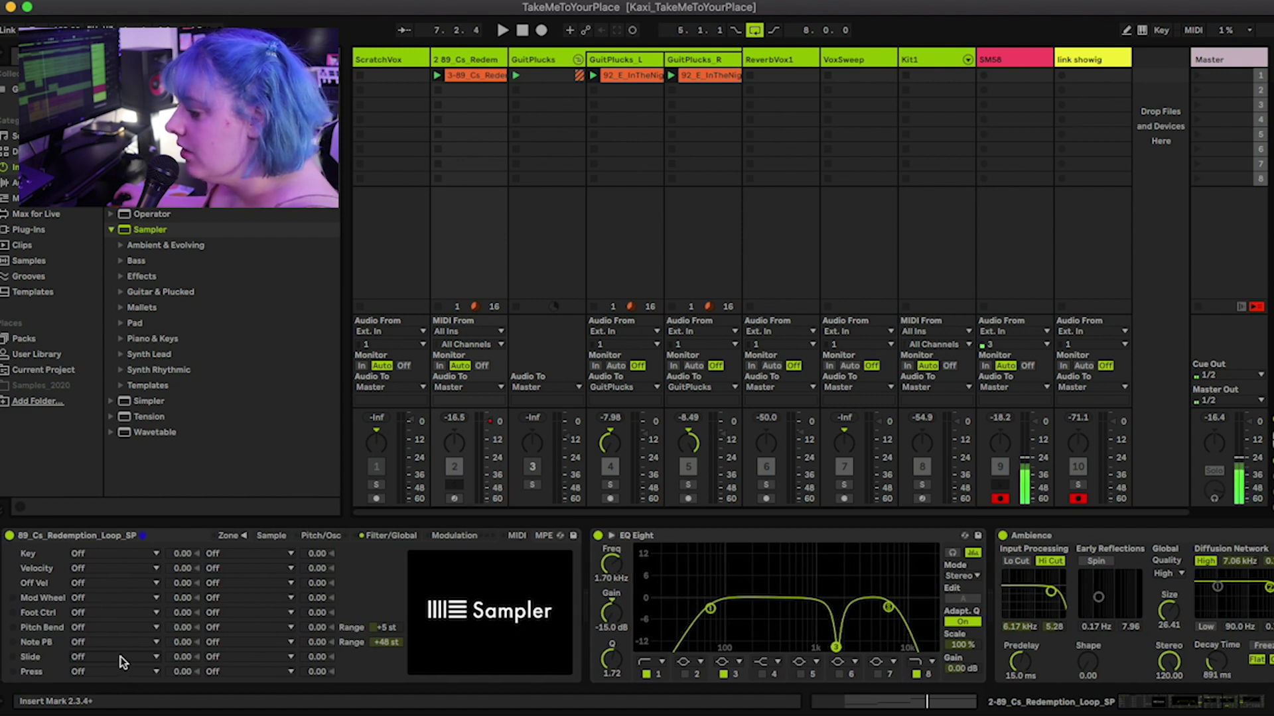
left_click(118, 657)
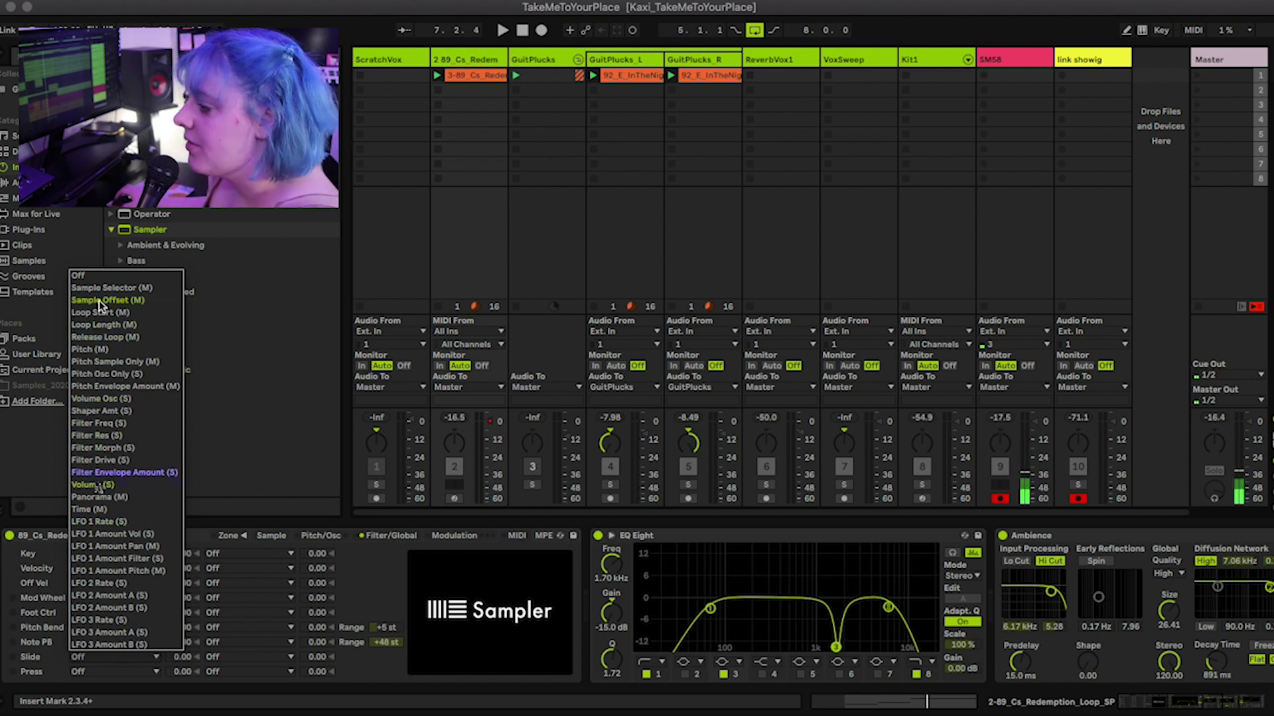
left_click(94, 485)
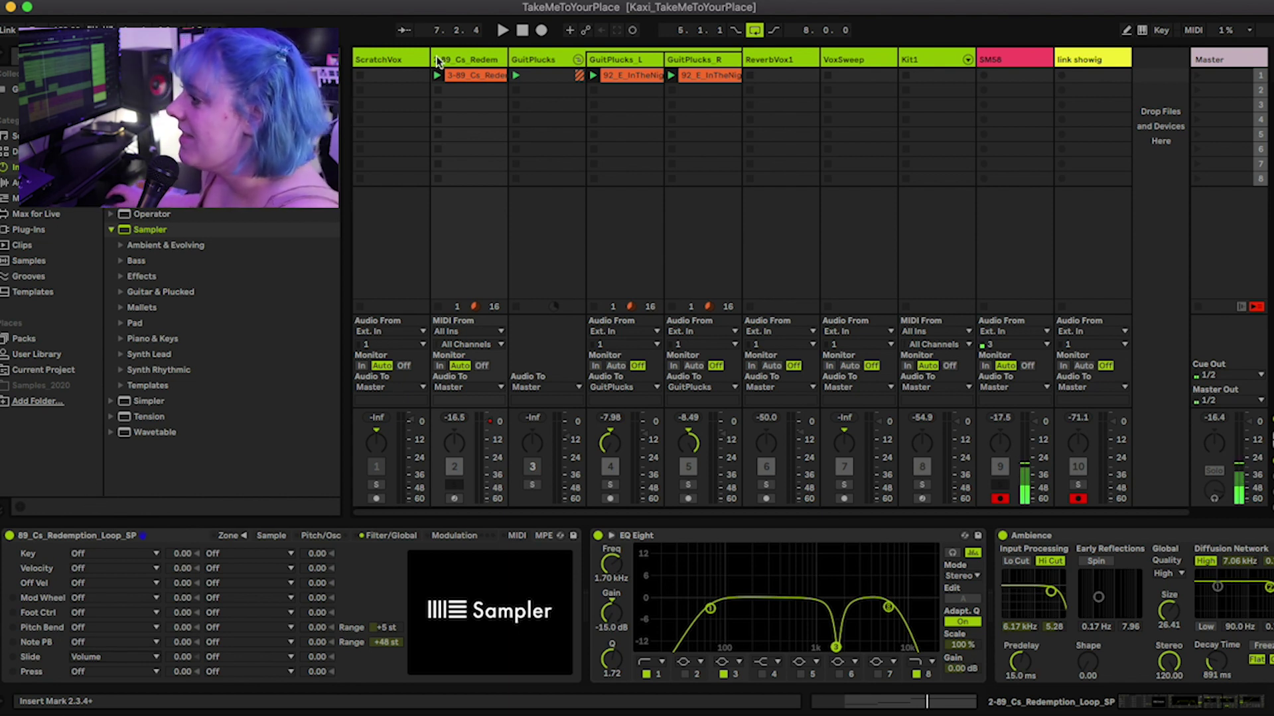
Step: Enlarge the Redemption Loop clip's expression lanes and draw a fall in the G2 note's Slide curve down to 0 at beat 3.2
double_click(468, 75)
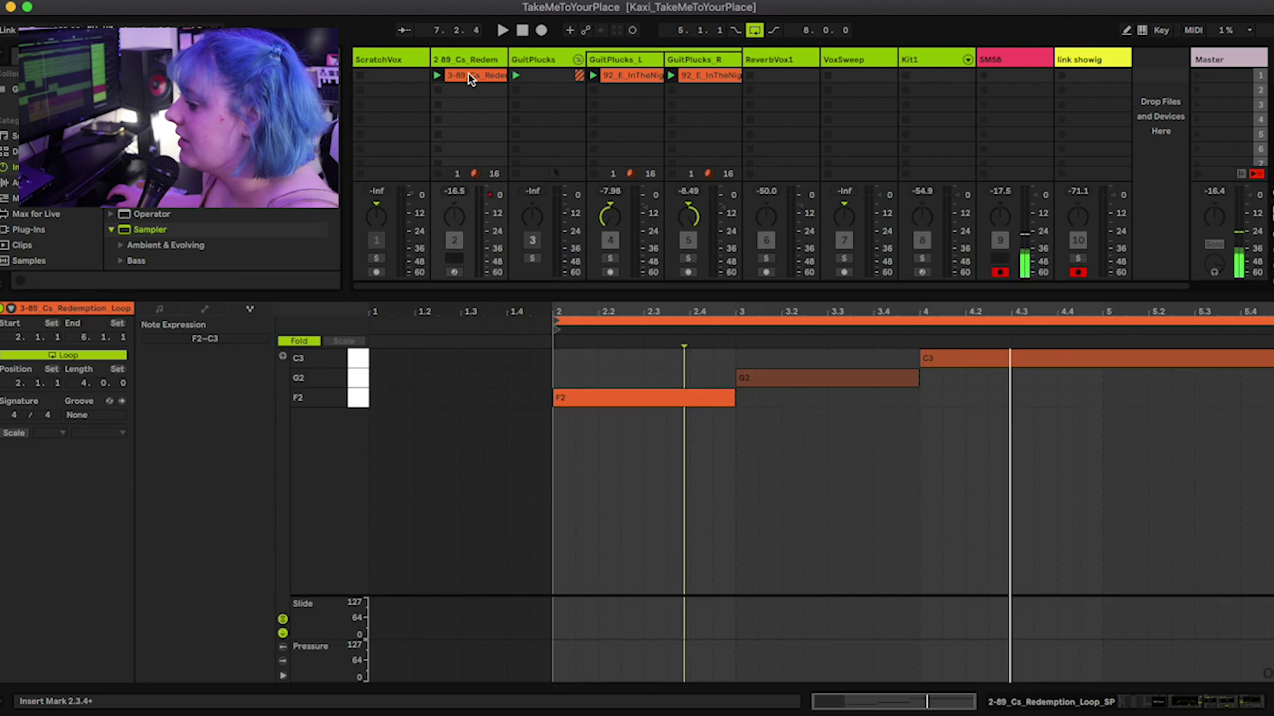
left_click_drag(538, 597, 538, 491)
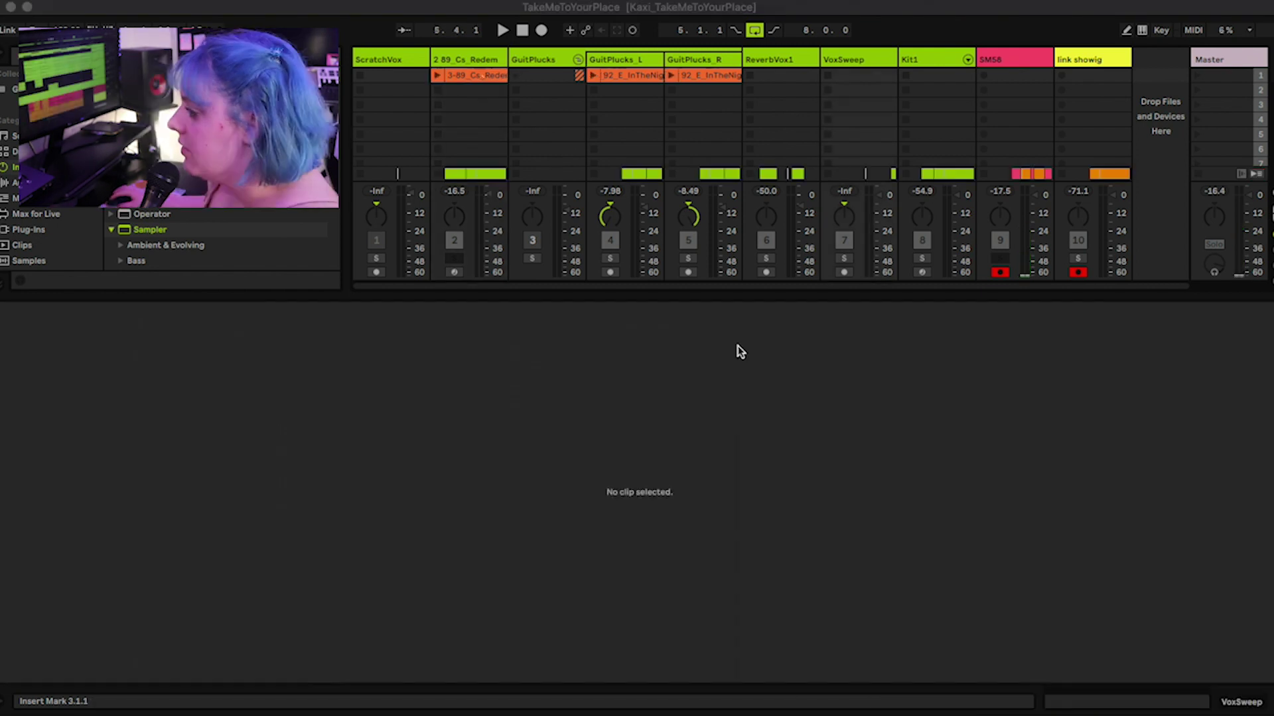
left_click(736, 347)
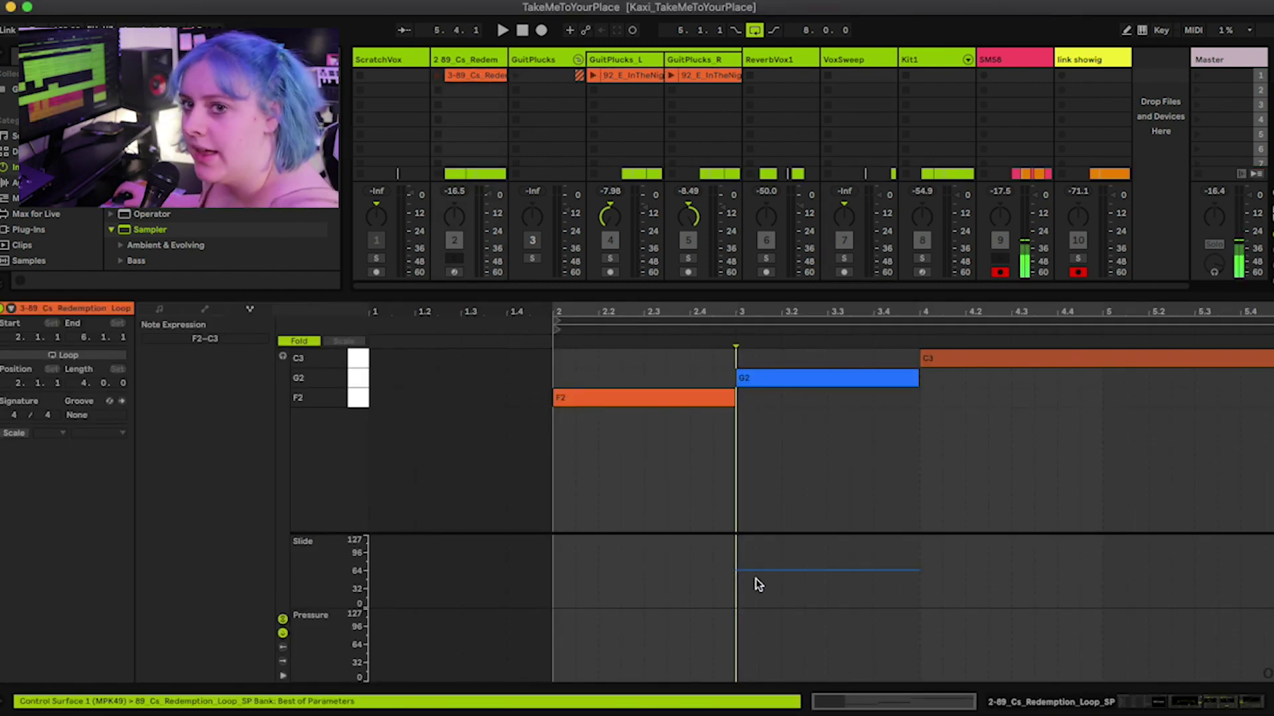
left_click(773, 569)
left_click(784, 570)
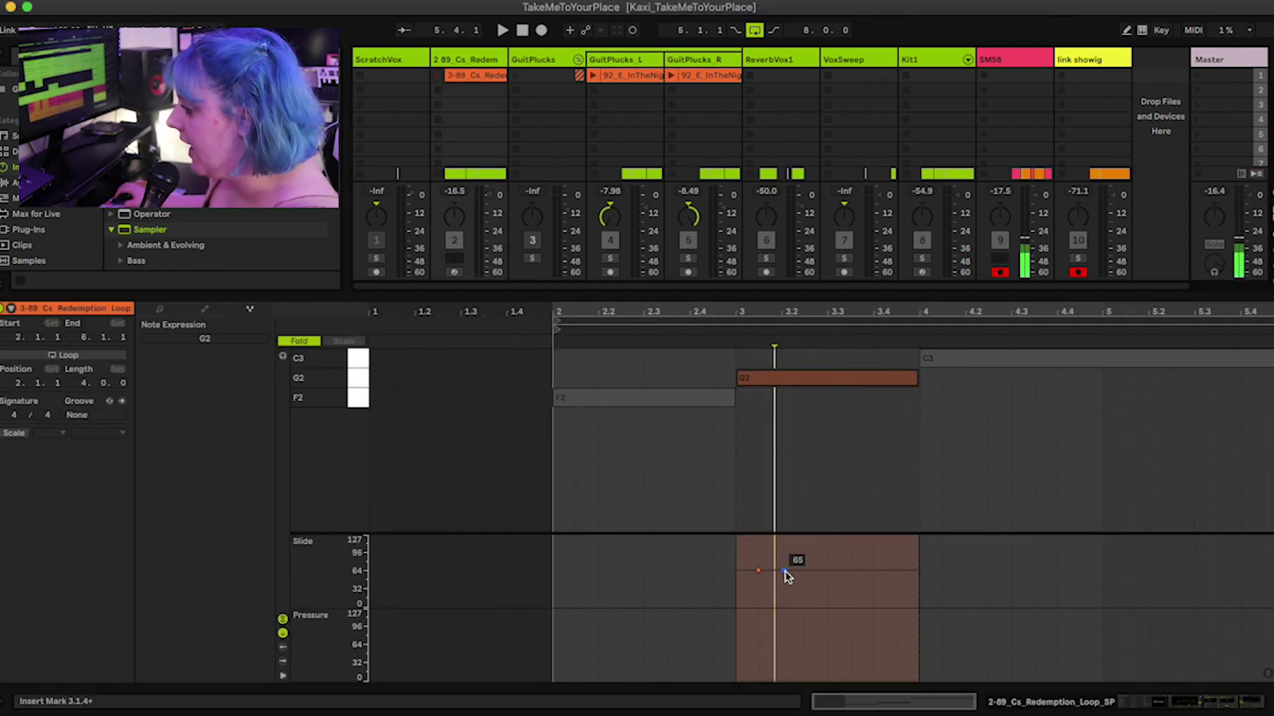
left_click_drag(783, 578, 783, 607)
Step: Add a breakpoint at beat 3.3 of the G2 note's Slide curve and raise it to 105
left_click(817, 607)
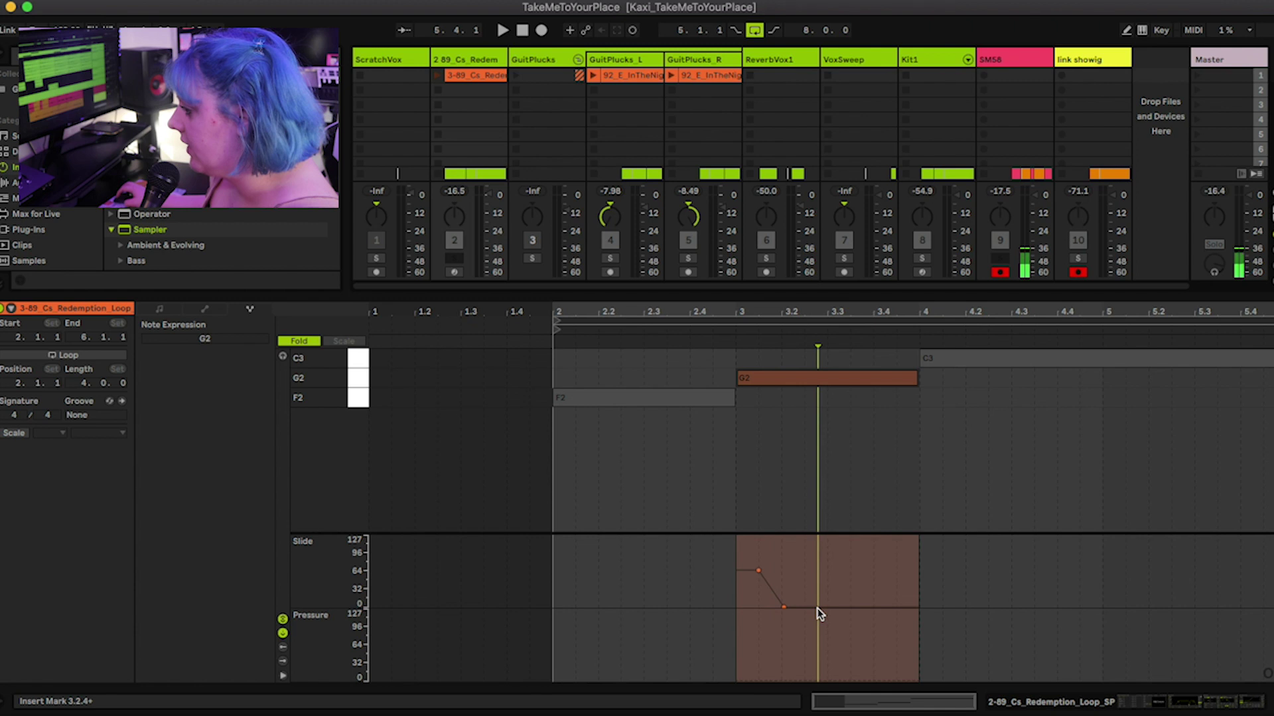
left_click(829, 609)
left_click(829, 607)
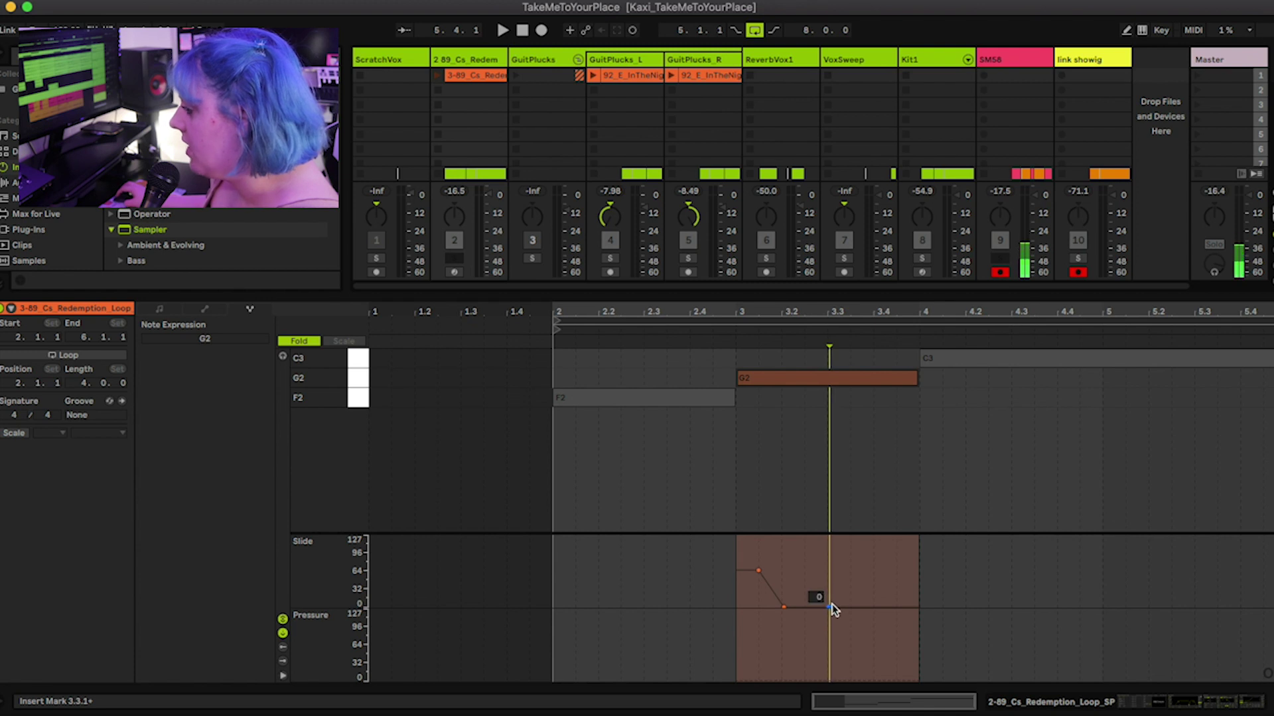
left_click_drag(846, 600, 834, 543)
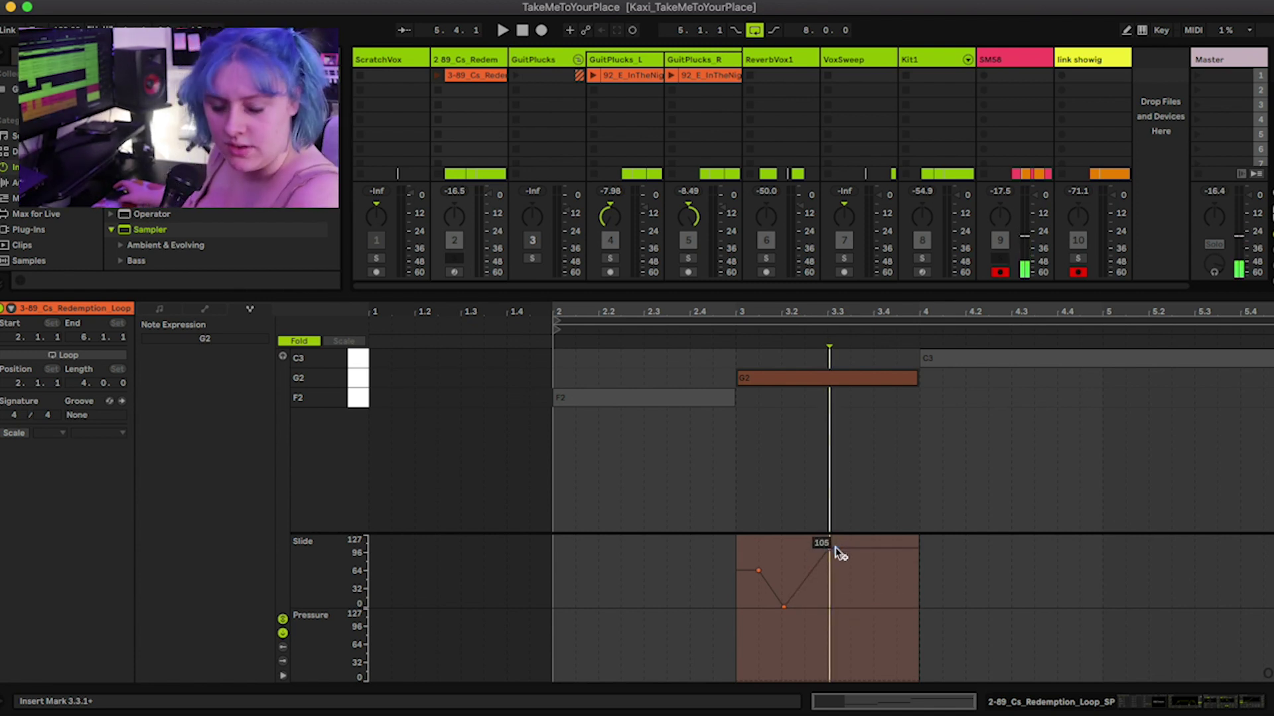
Step: Launch the first scene to hear the slide-modulated Redemption Loop clip, and hide the clip's detail view
left_click(1196, 75)
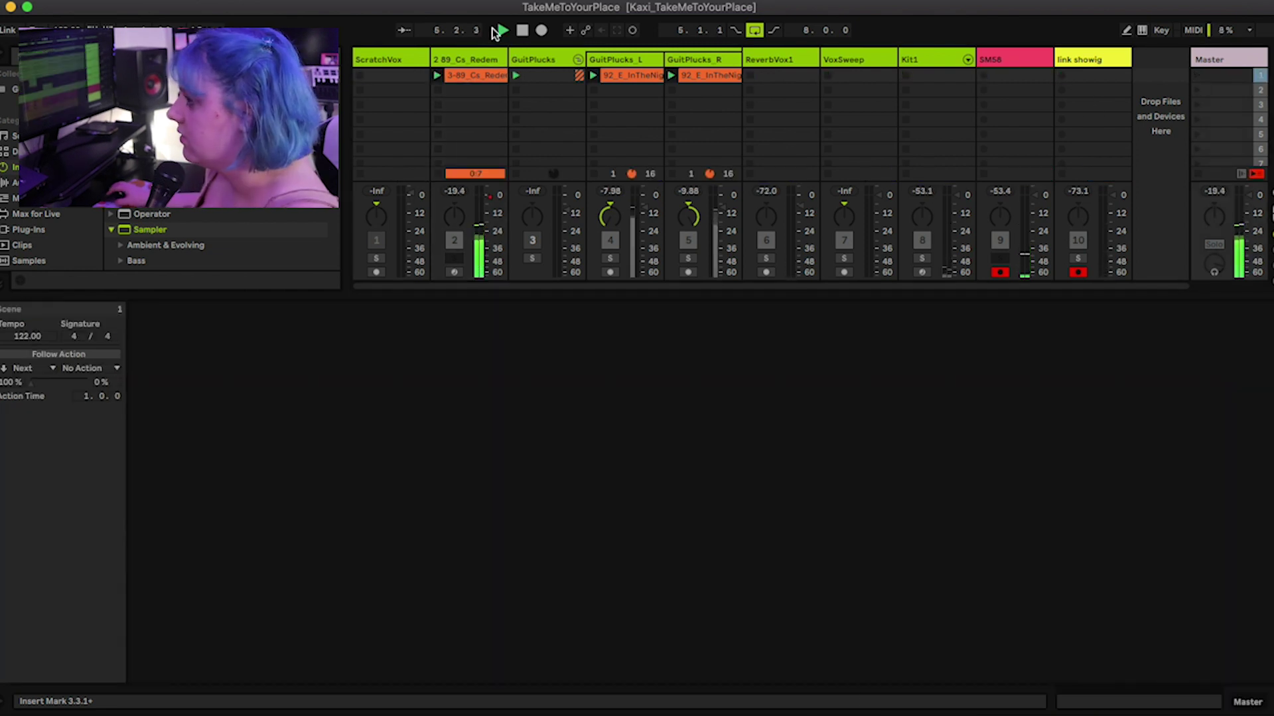
left_click(486, 76)
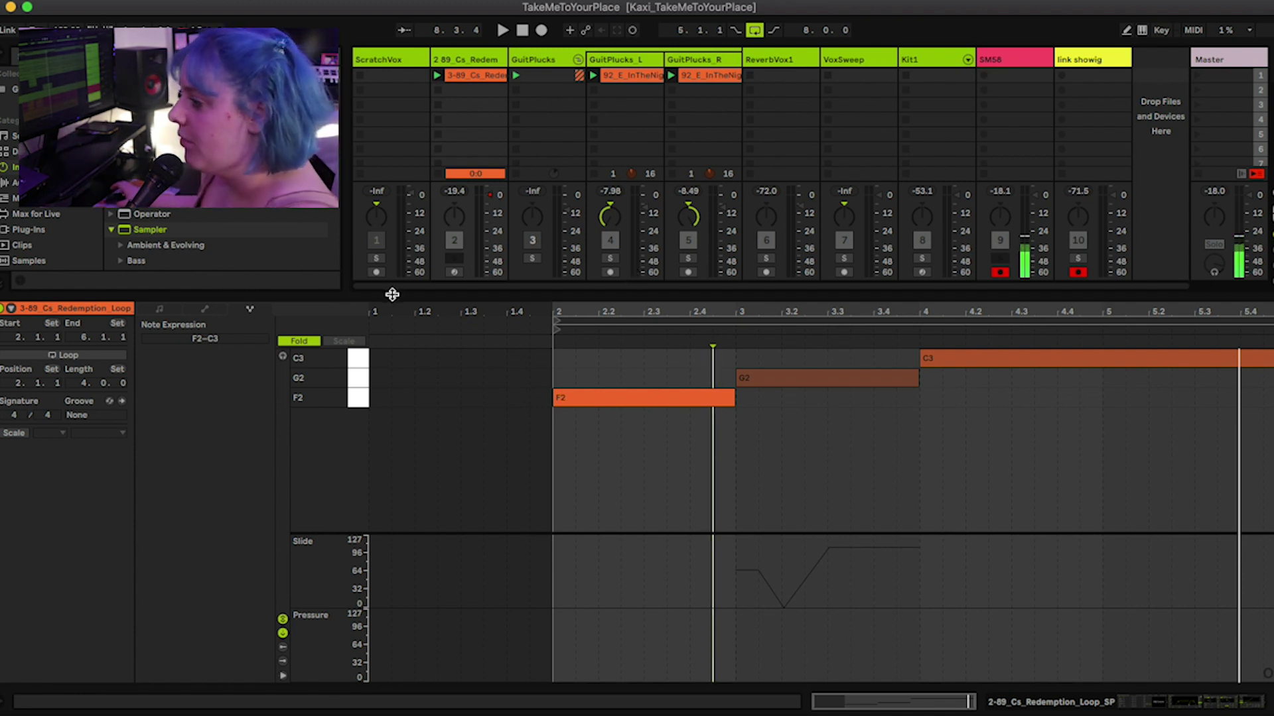
double_click(489, 297)
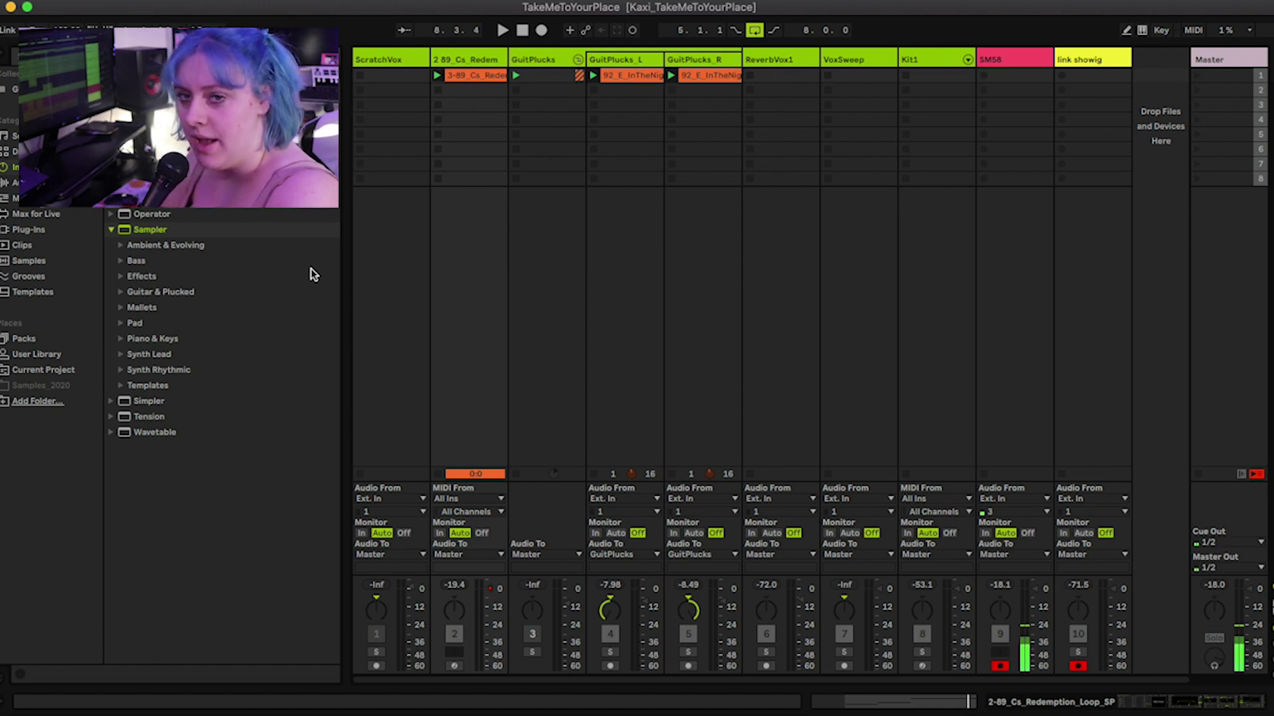
Step: Display the MPE modulation targets of the Wavetable device on the 11 Wavetable track
left_click(680, 538)
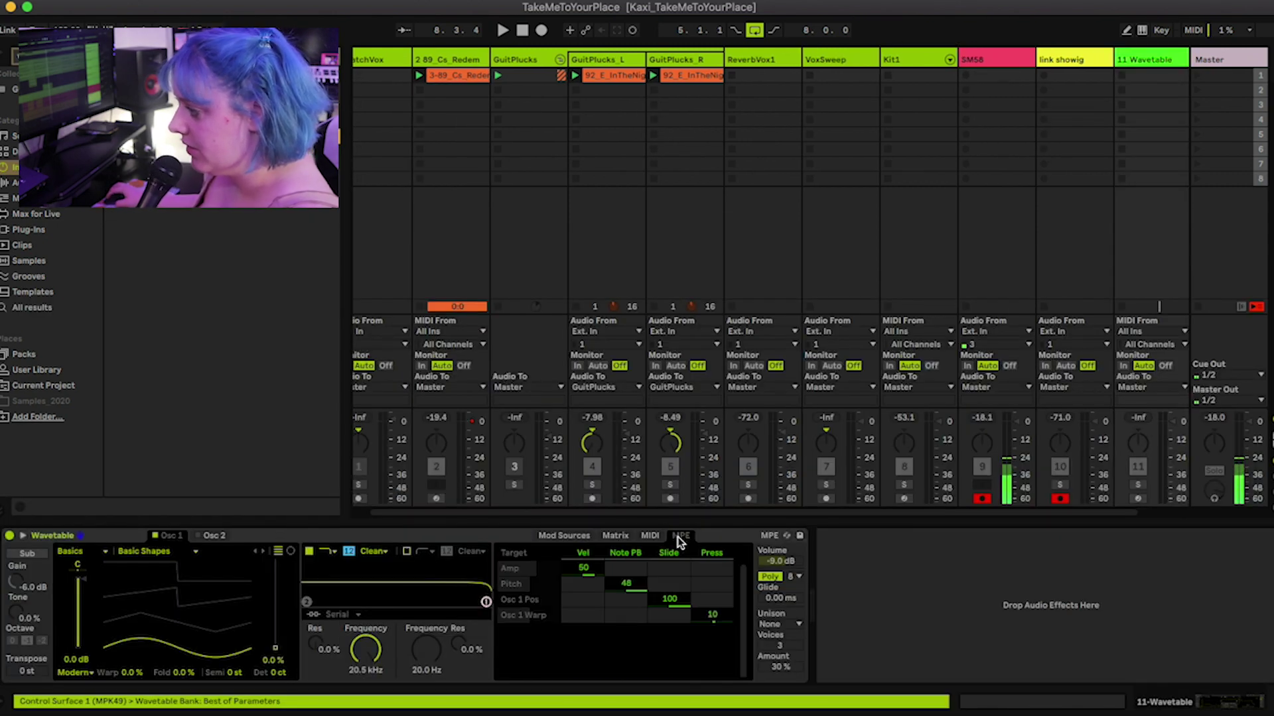
left_click(669, 614)
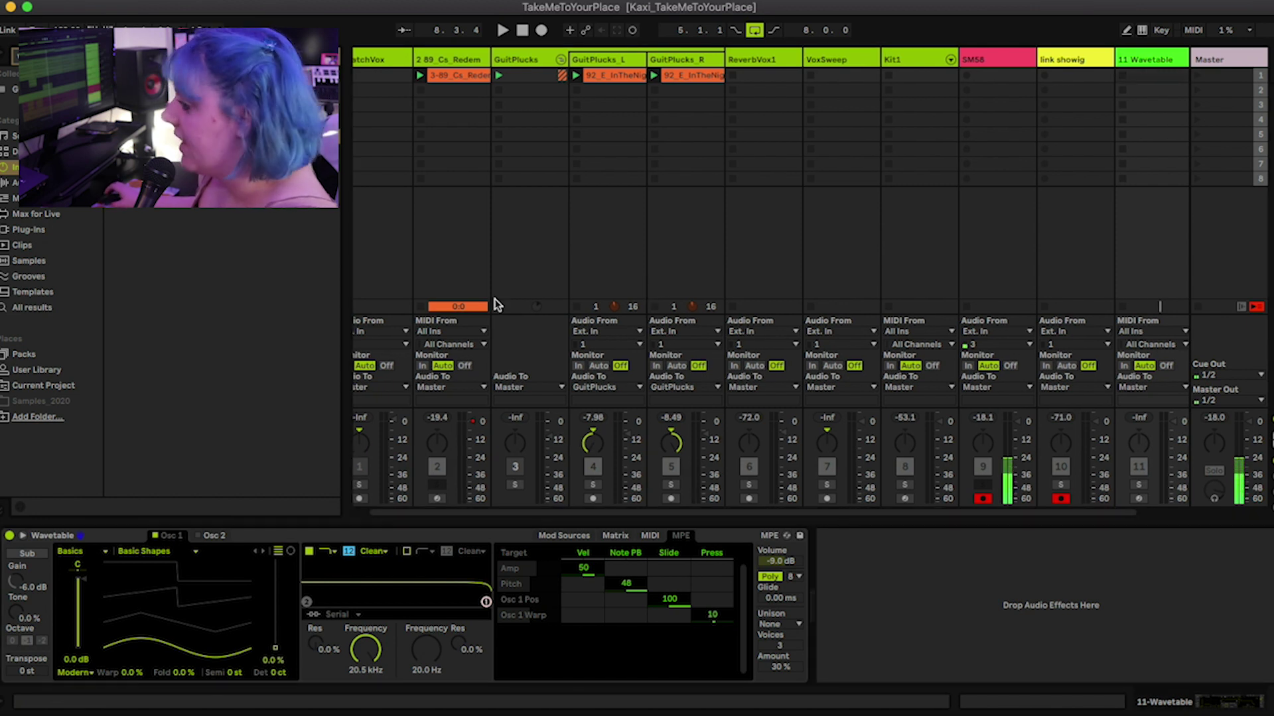
key("space")
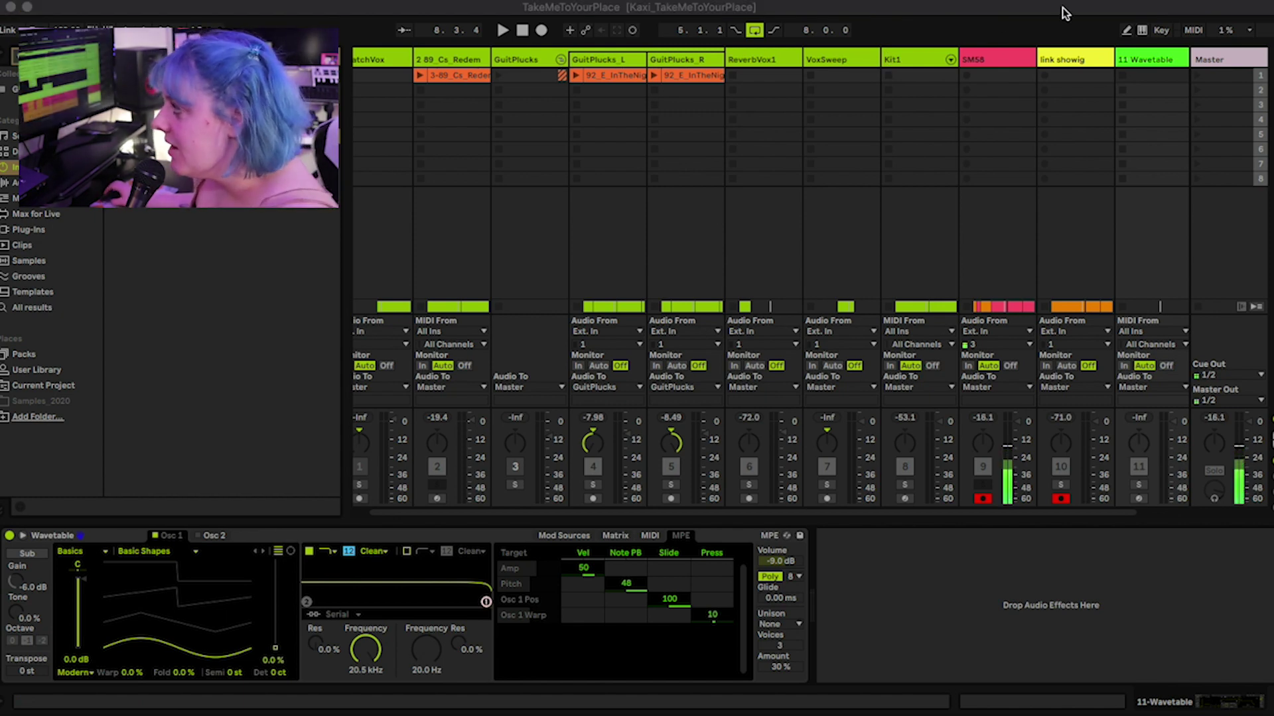
Step: Open the GuitPlucks_L track's first-scene clip in detail view and expand its Follow Action and Launch settings
left_click(691, 73)
left_click(691, 75)
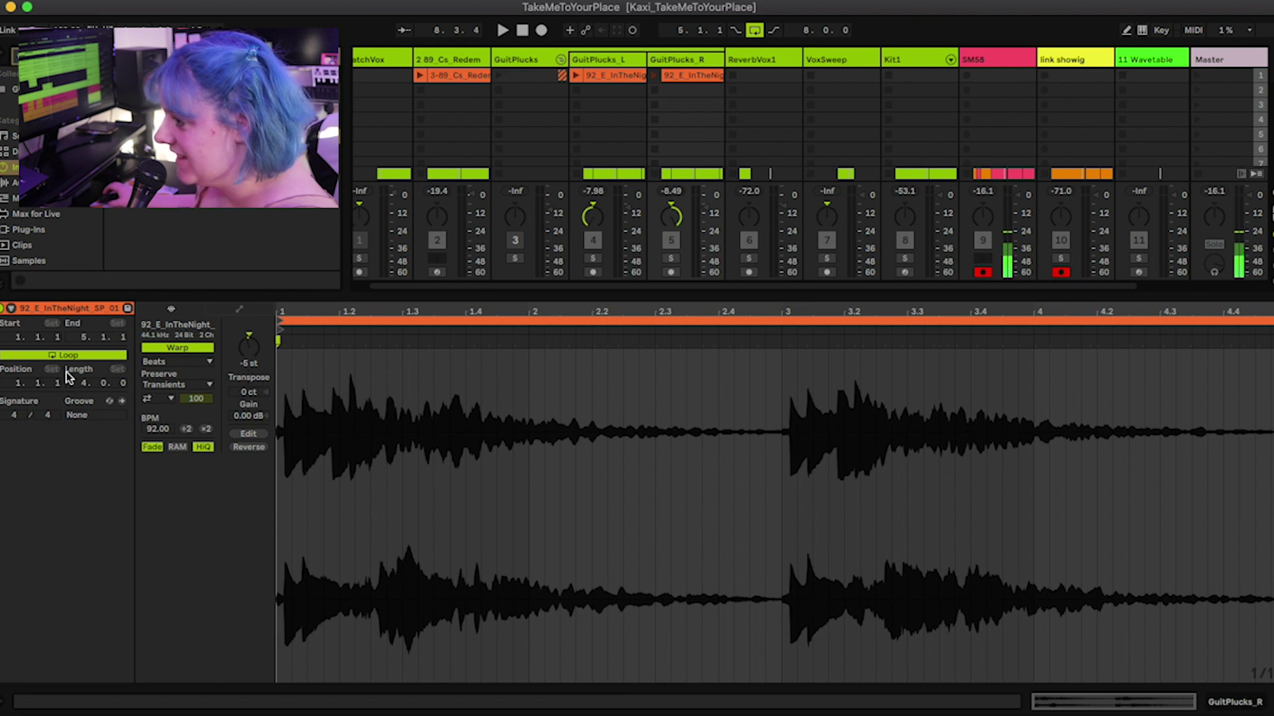
left_click(140, 313)
left_click(608, 77)
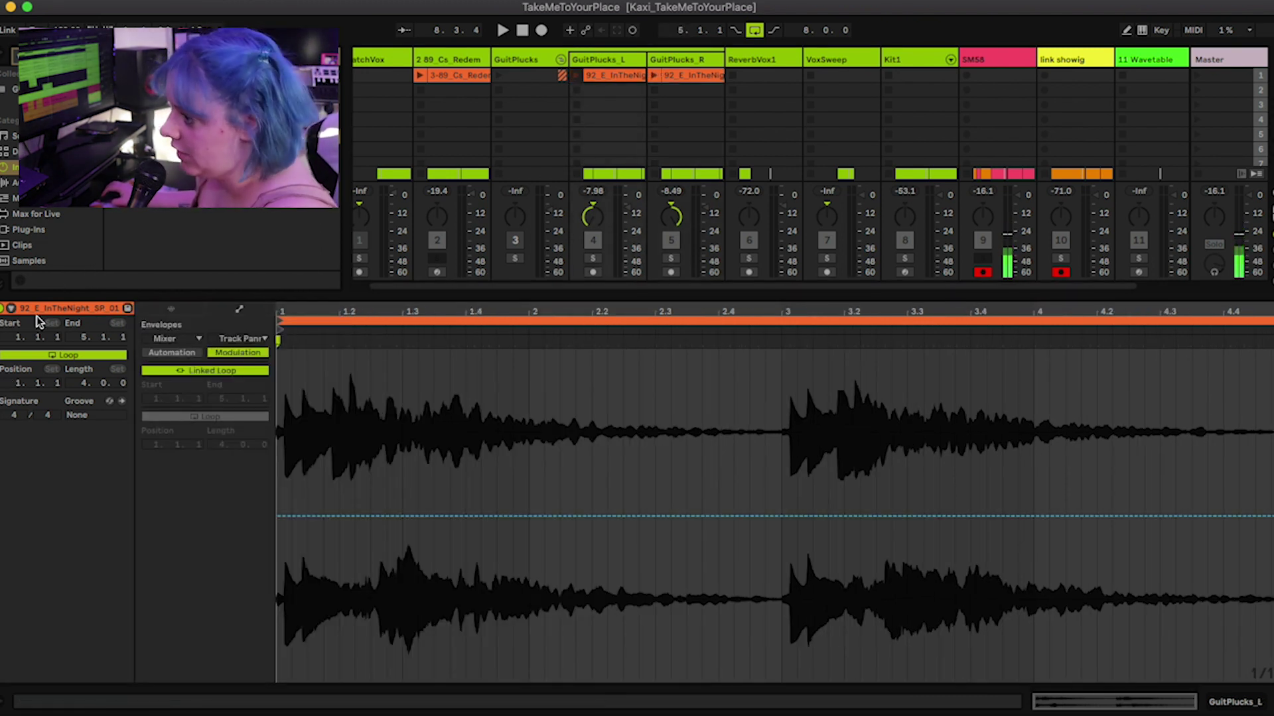
left_click(12, 309)
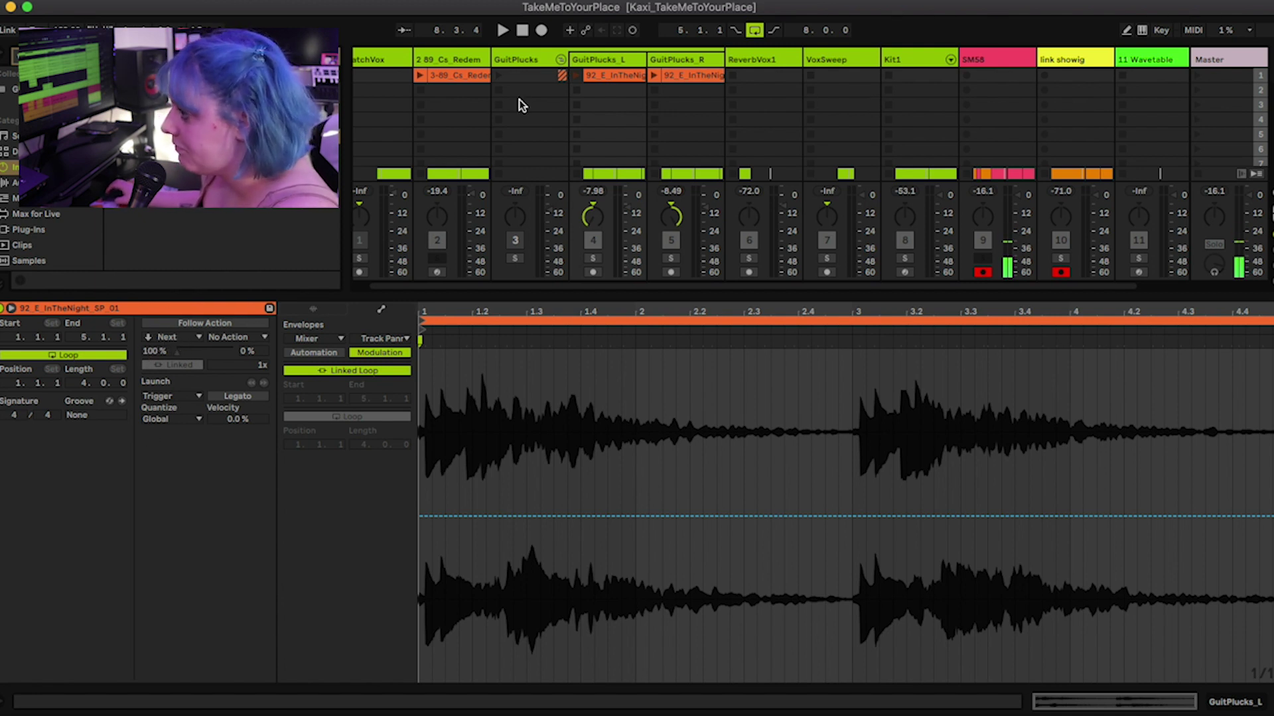
Step: Enable Follow Action on the GuitPlucks_L clip and set its second action to Any
left_click(205, 322)
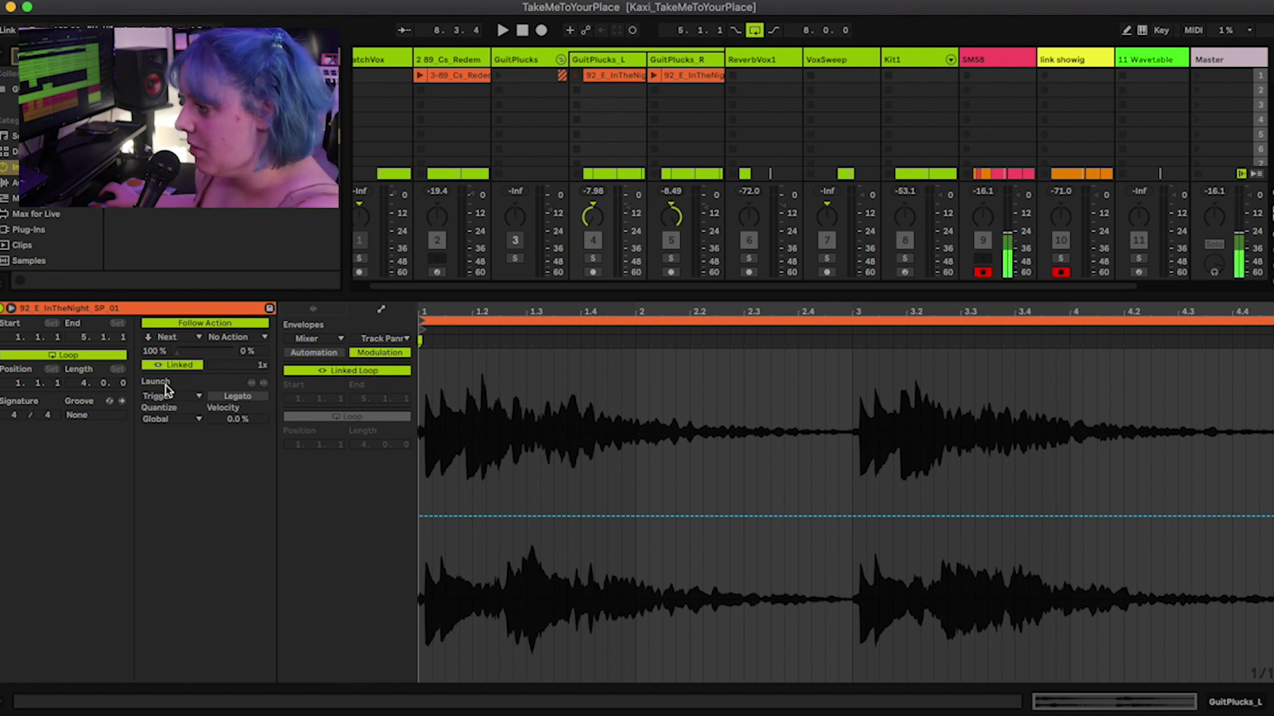
left_click(235, 339)
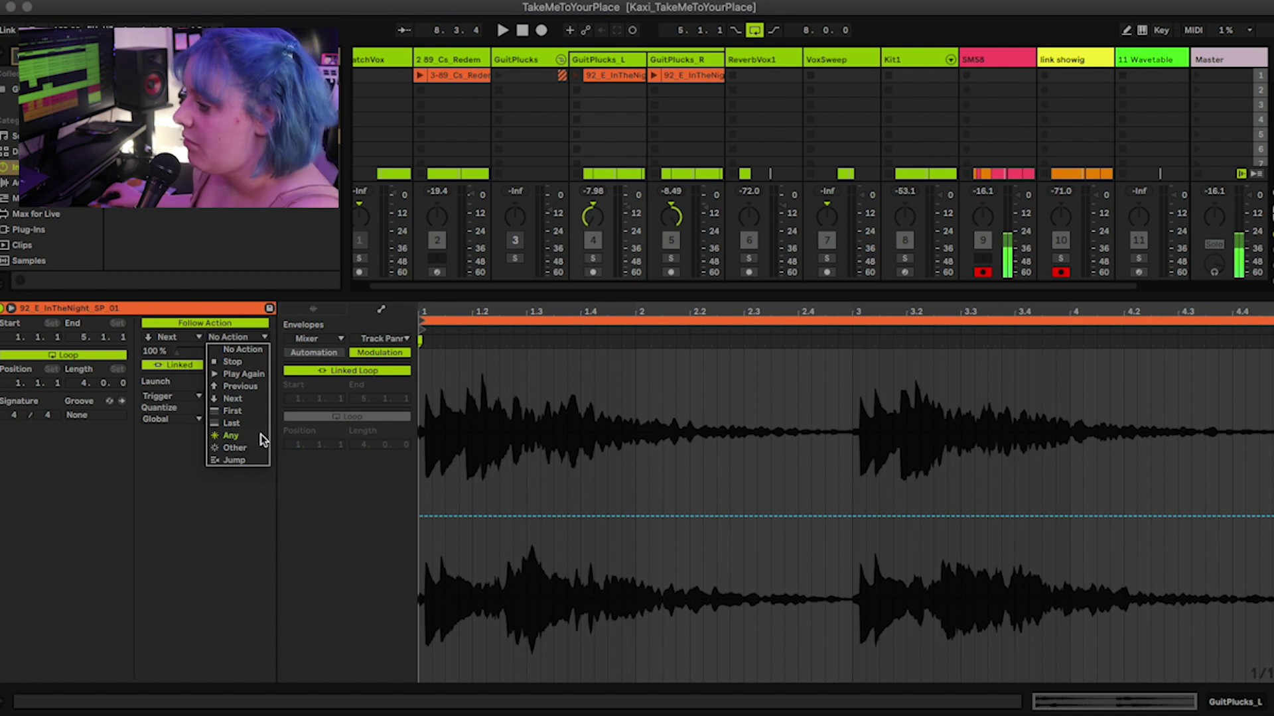
left_click(233, 437)
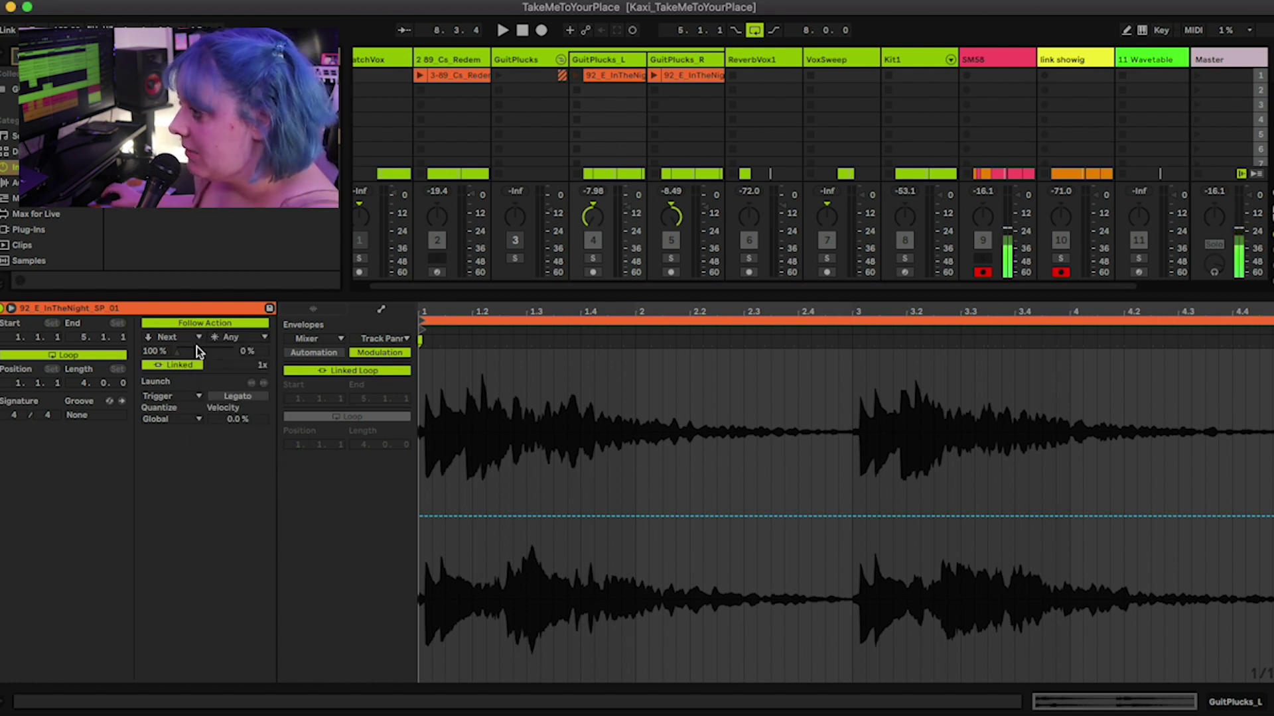